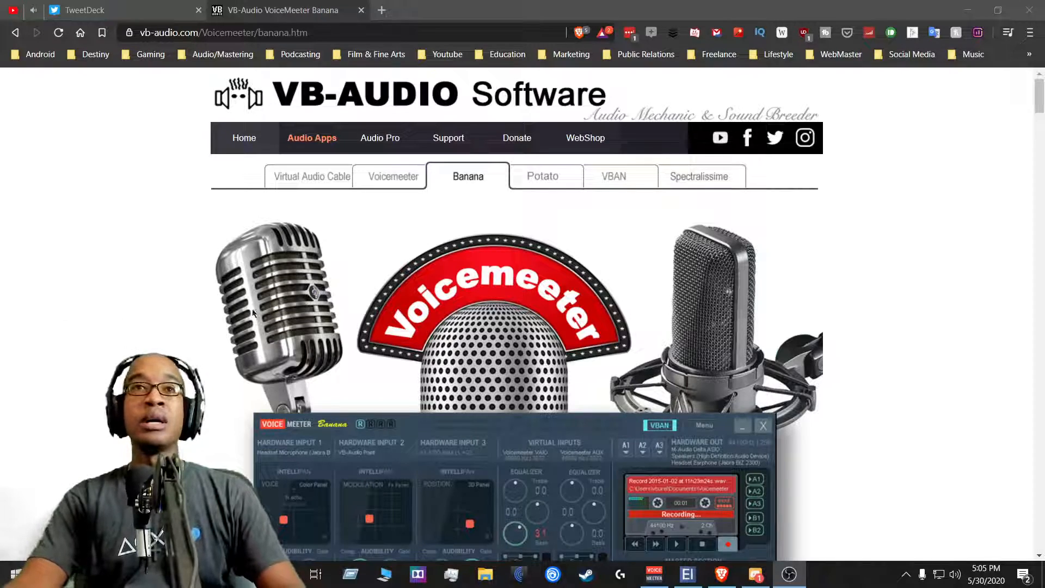
- Look over the mixer image on the Voicemeeter Banana page, and bring up the installed Voicemeeter Banana window
{"action": "scroll", "coordinate": [348, 402], "scroll_direction": "down", "scroll_amount": 4}
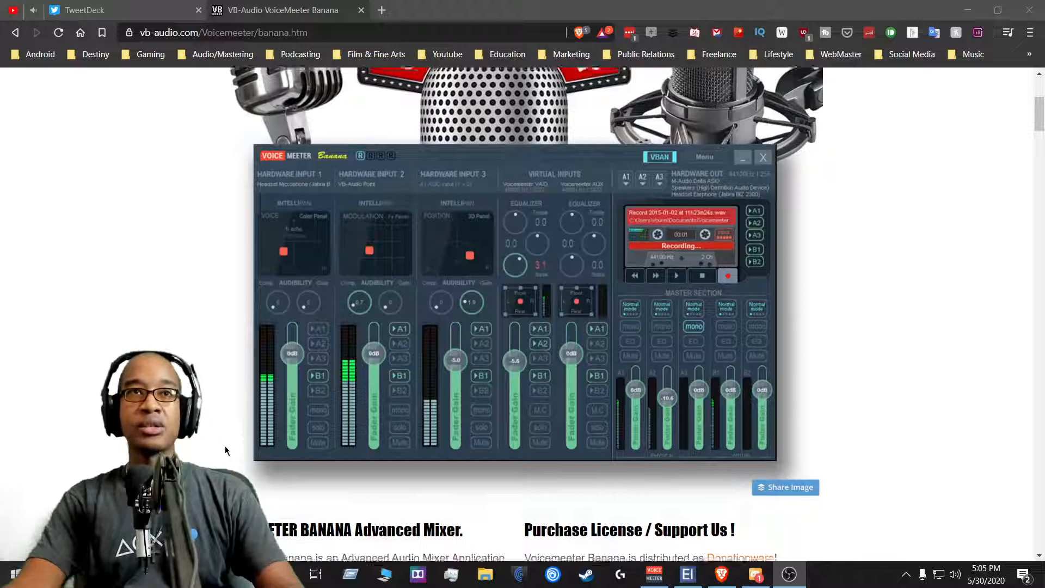
{"action": "scroll", "coordinate": [226, 450], "scroll_direction": "up", "scroll_amount": 1}
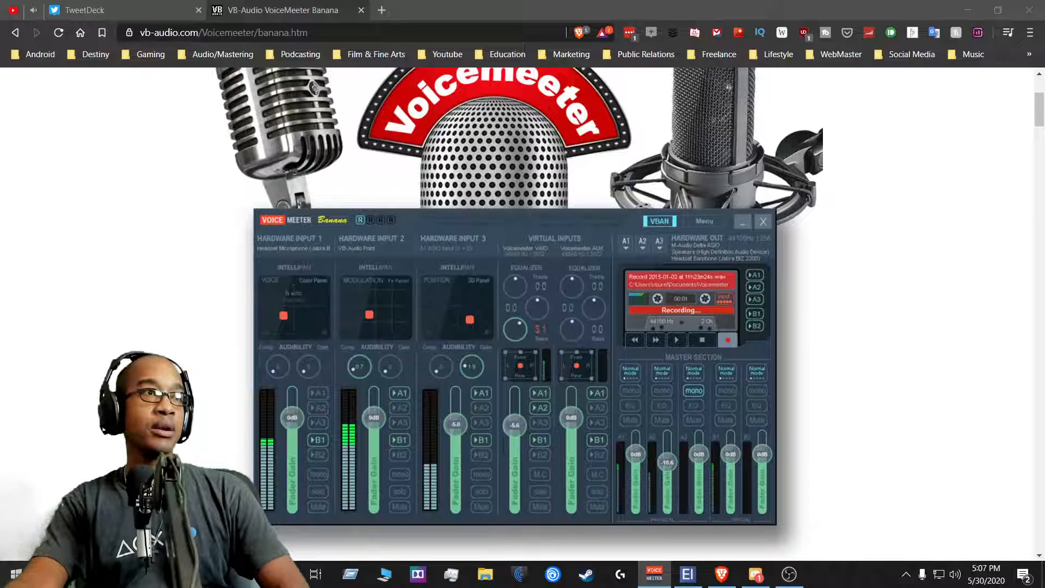
{"action": "left_click", "coordinate": [654, 574]}
{"action": "left_click_drag", "start_coordinate": [391, 137], "coordinate": [403, 136]}
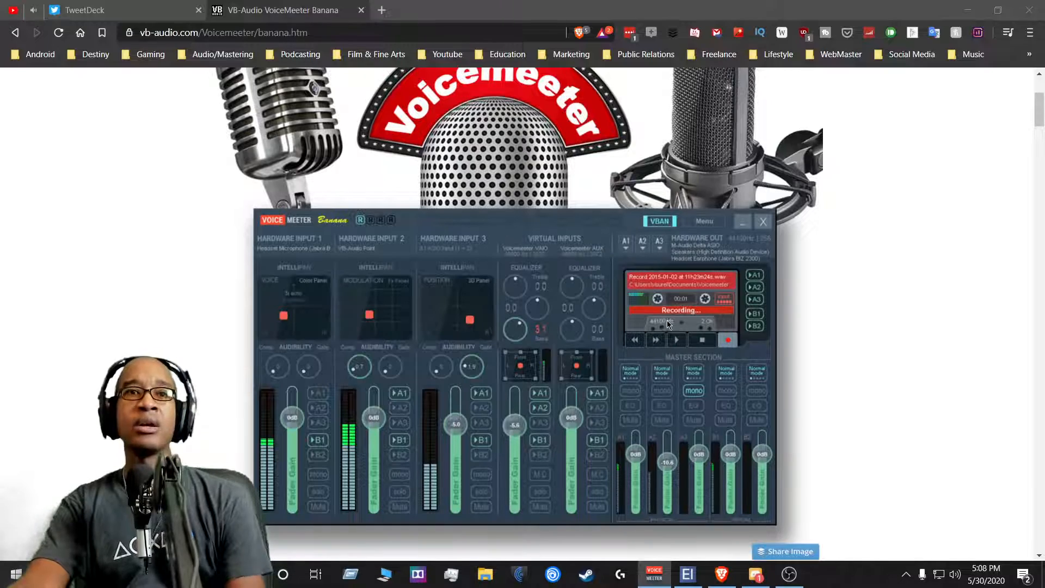
- Examine the Voicemeeter Banana product page, from the product navigation to the ZIP and EXE download options
{"action": "scroll", "coordinate": [667, 320], "scroll_direction": "down", "scroll_amount": 6}
{"action": "scroll", "coordinate": [667, 320], "scroll_direction": "up", "scroll_amount": 4}
{"action": "scroll", "coordinate": [669, 325], "scroll_direction": "up", "scroll_amount": 5}
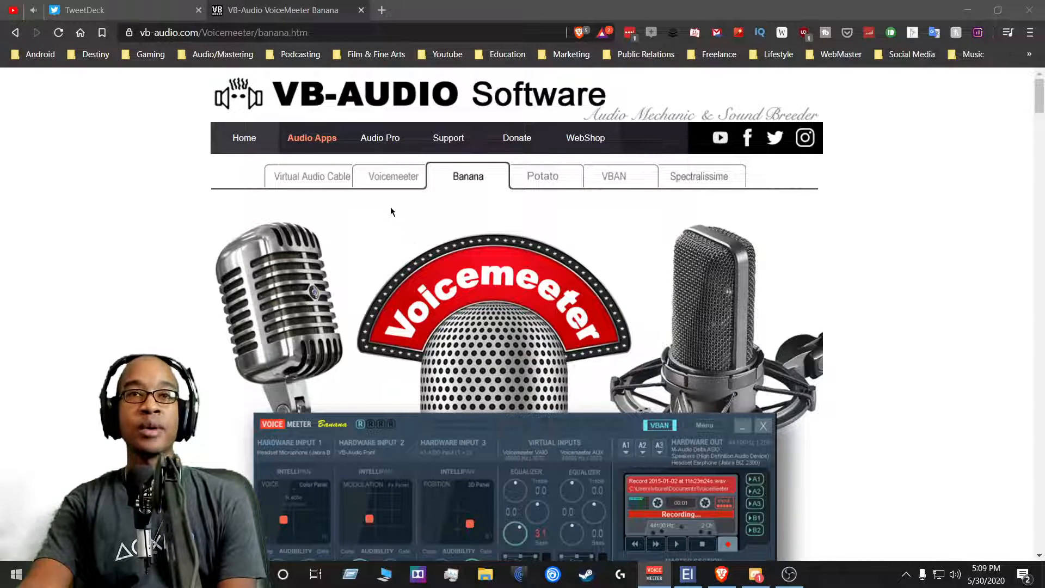
{"action": "scroll", "coordinate": [662, 335], "scroll_direction": "down", "scroll_amount": 1}
{"action": "scroll", "coordinate": [662, 335], "scroll_direction": "up", "scroll_amount": 1}
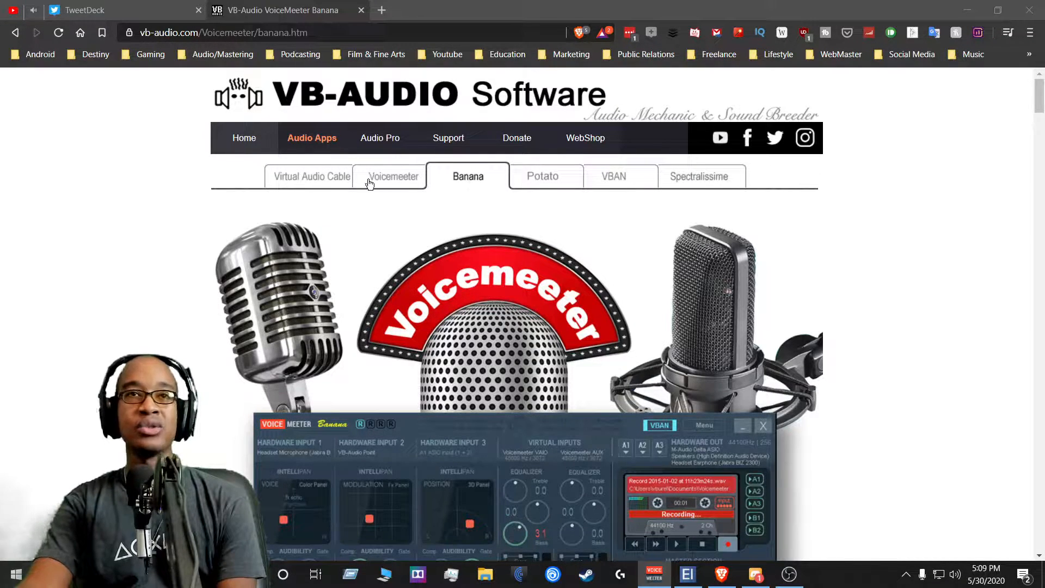
{"action": "scroll", "coordinate": [364, 180], "scroll_direction": "down", "scroll_amount": 3}
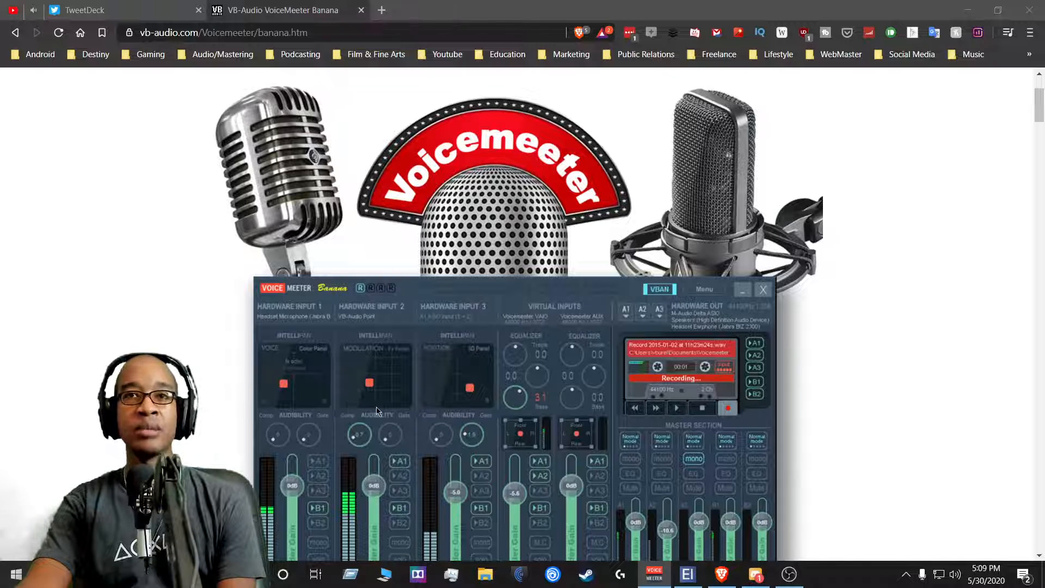
{"action": "scroll", "coordinate": [455, 407], "scroll_direction": "up", "scroll_amount": 3}
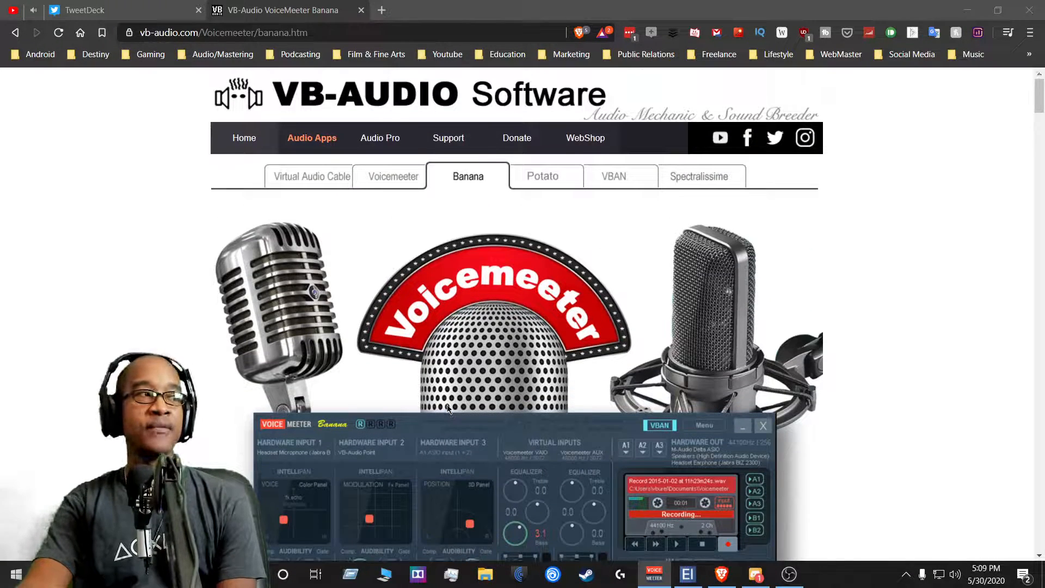
{"action": "scroll", "coordinate": [342, 384], "scroll_direction": "down", "scroll_amount": 1}
{"action": "scroll", "coordinate": [342, 384], "scroll_direction": "down", "scroll_amount": 10}
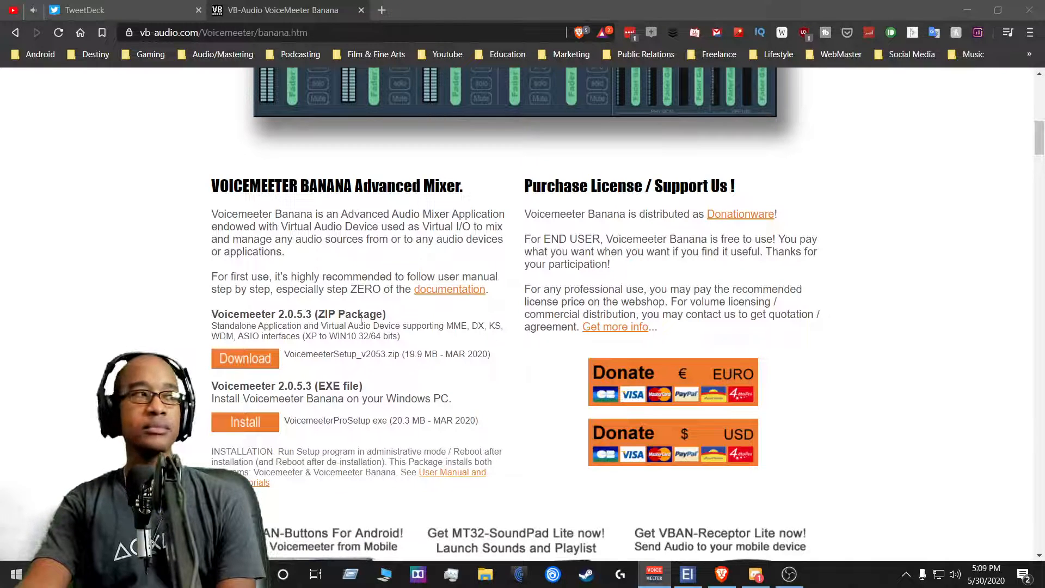
{"action": "scroll", "coordinate": [348, 369], "scroll_direction": "up", "scroll_amount": 10}
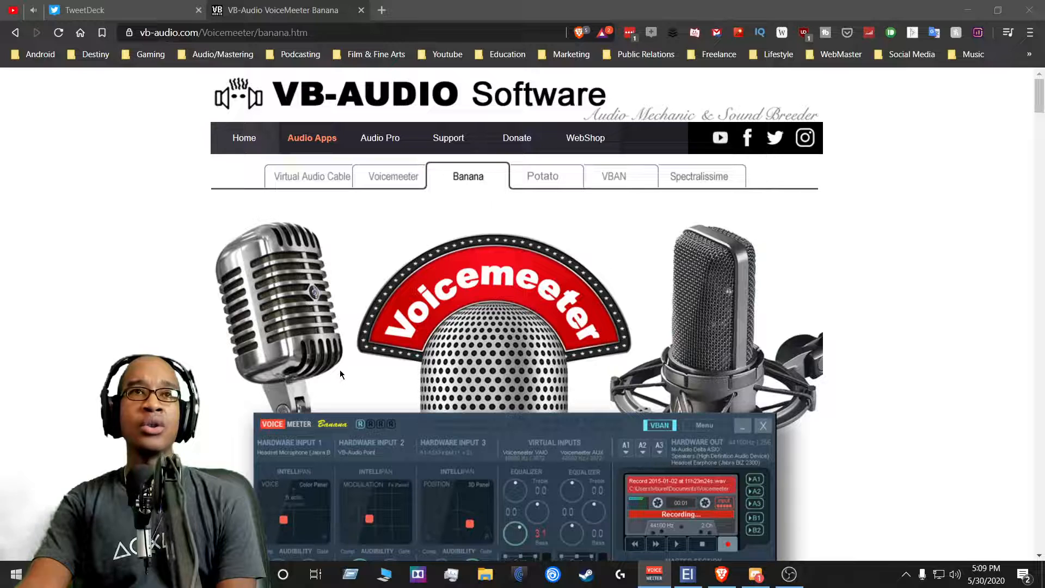
- Open the Virtual Audio Cable page and review the VB-CABLE driver downloads, additional cables and connection diagrams
{"action": "left_click", "coordinate": [320, 180]}
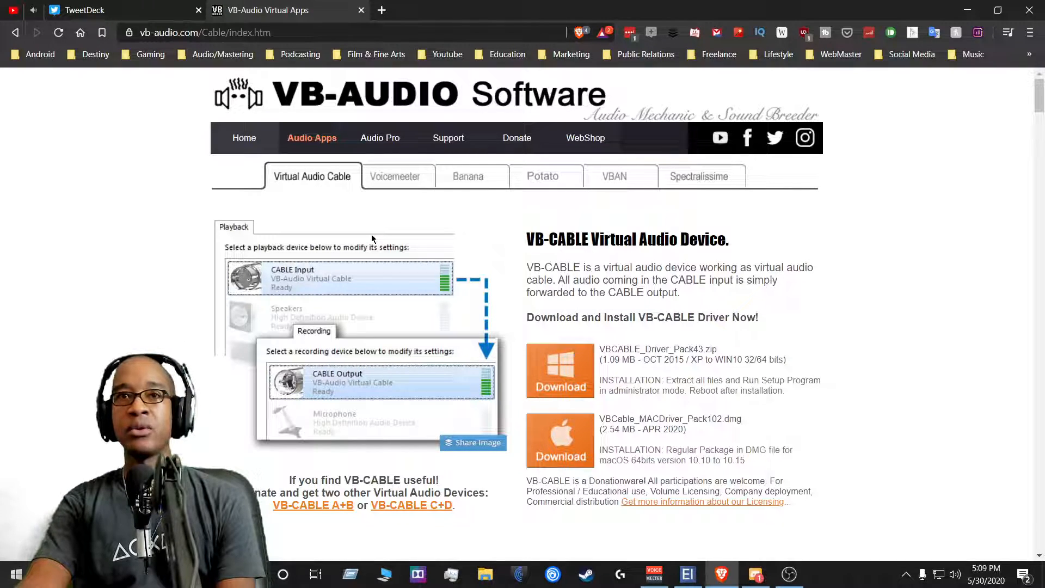
{"action": "scroll", "coordinate": [341, 240], "scroll_direction": "down", "scroll_amount": 1}
{"action": "scroll", "coordinate": [413, 253], "scroll_direction": "down", "scroll_amount": 3}
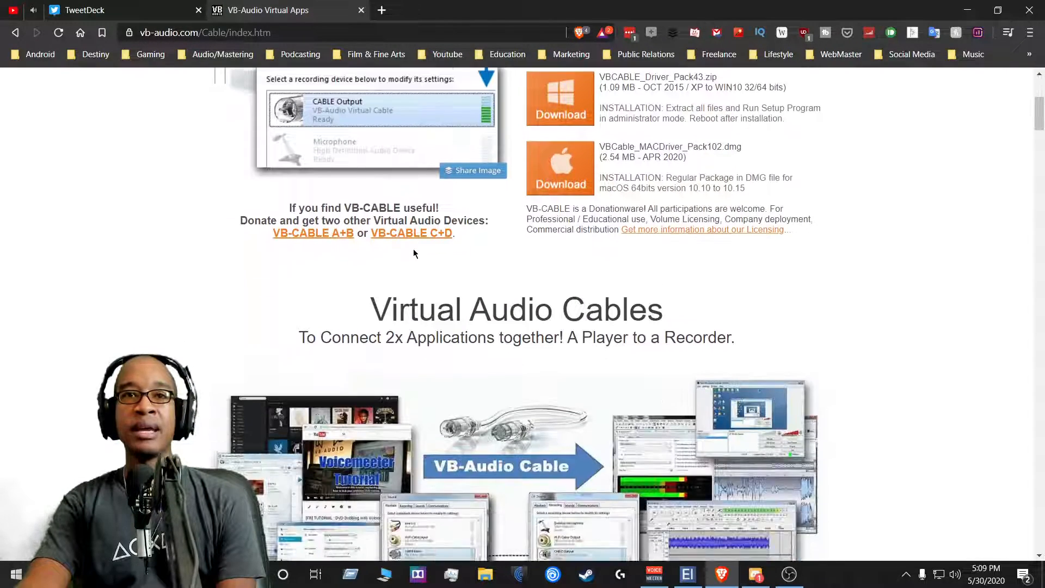
{"action": "scroll", "coordinate": [413, 253], "scroll_direction": "down", "scroll_amount": 5}
{"action": "scroll", "coordinate": [414, 254], "scroll_direction": "up", "scroll_amount": 6}
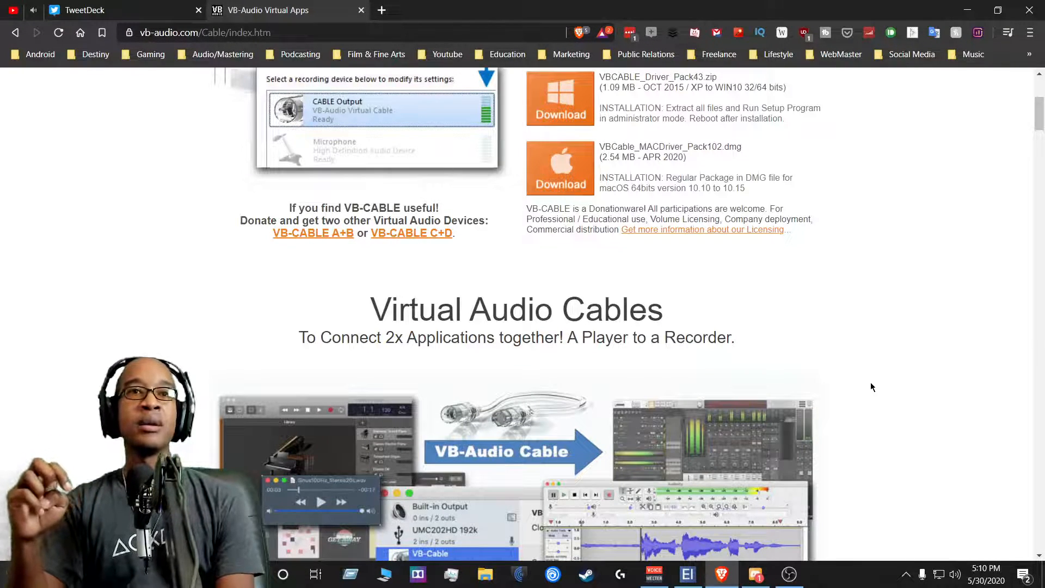
{"action": "scroll", "coordinate": [897, 387], "scroll_direction": "up", "scroll_amount": 5}
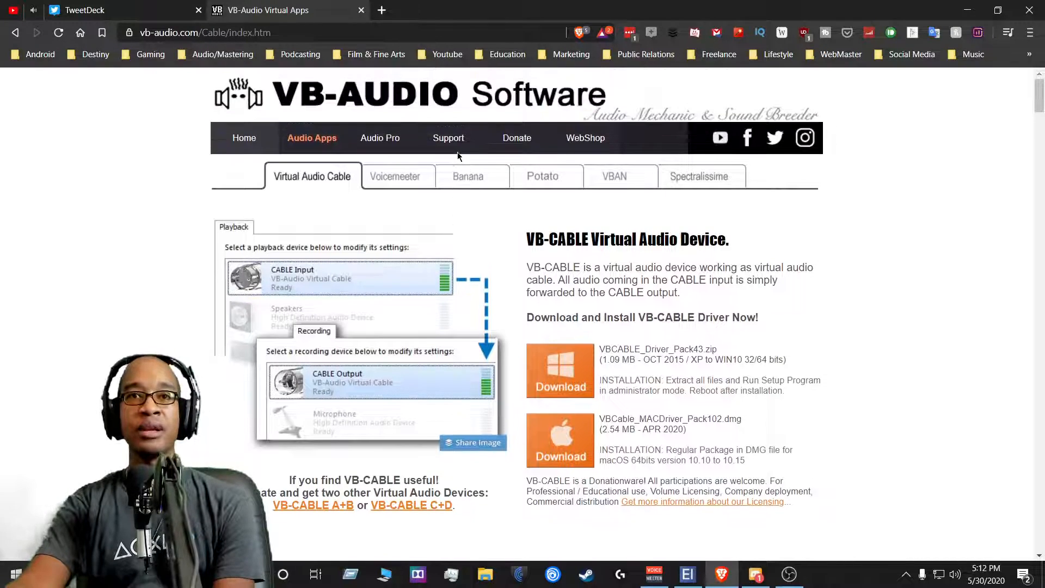
{"action": "scroll", "coordinate": [457, 154], "scroll_direction": "down", "scroll_amount": 3}
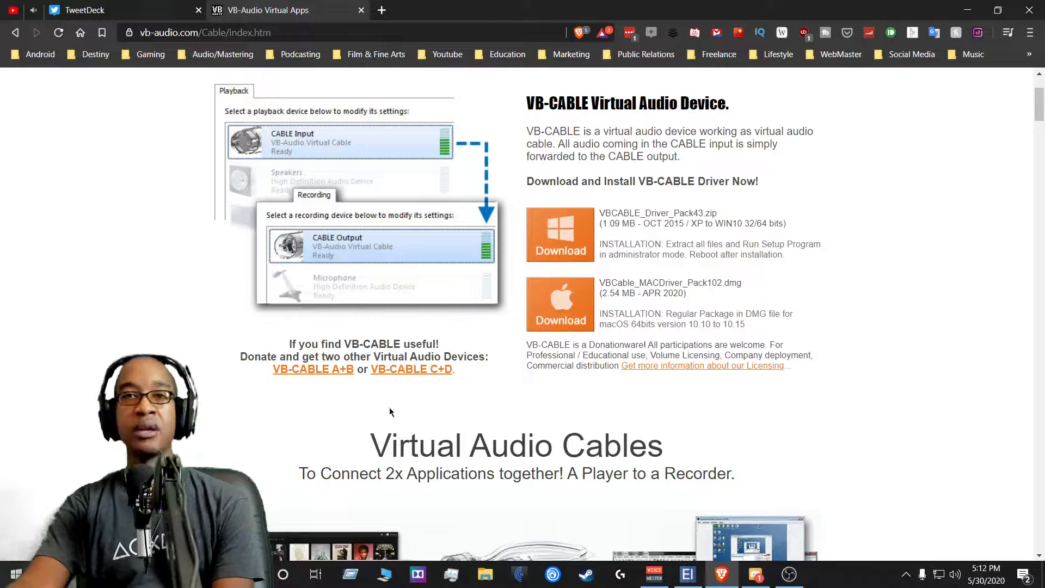
{"action": "scroll", "coordinate": [338, 383], "scroll_direction": "down", "scroll_amount": 3}
{"action": "scroll", "coordinate": [339, 383], "scroll_direction": "up", "scroll_amount": 5}
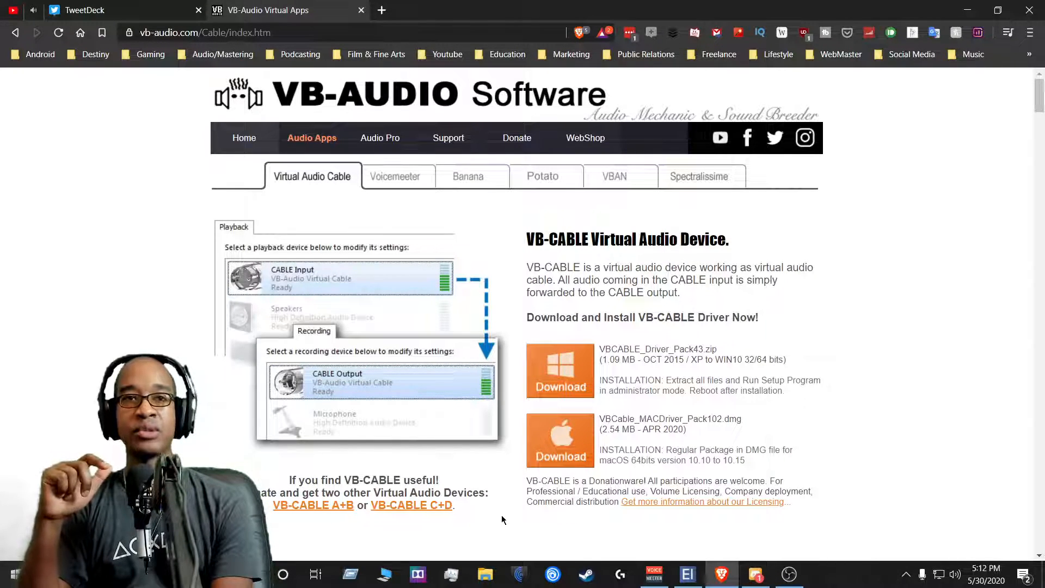
{"action": "scroll", "coordinate": [502, 520], "scroll_direction": "down", "scroll_amount": 3}
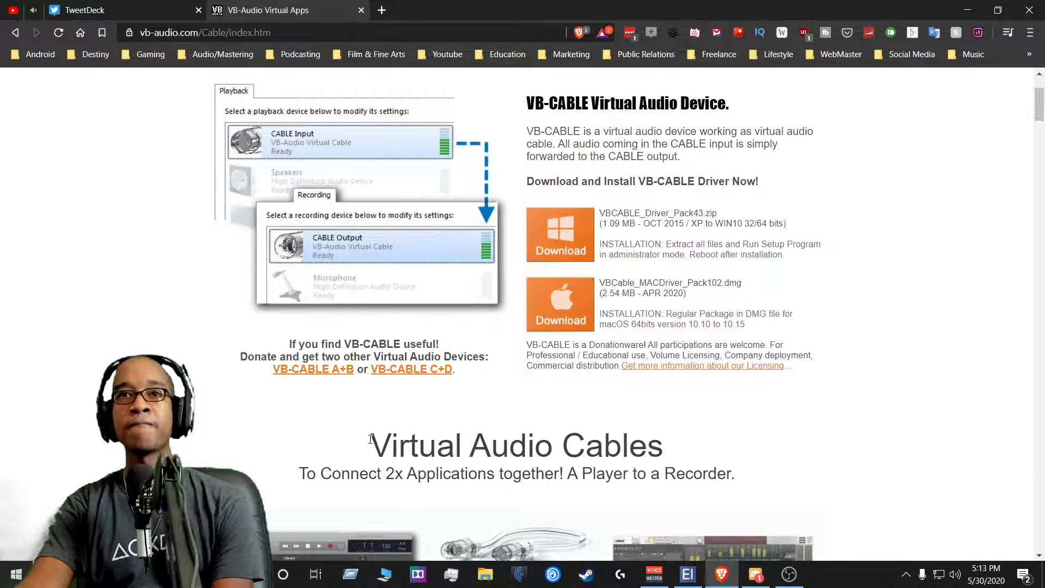
{"action": "scroll", "coordinate": [371, 439], "scroll_direction": "up", "scroll_amount": 3}
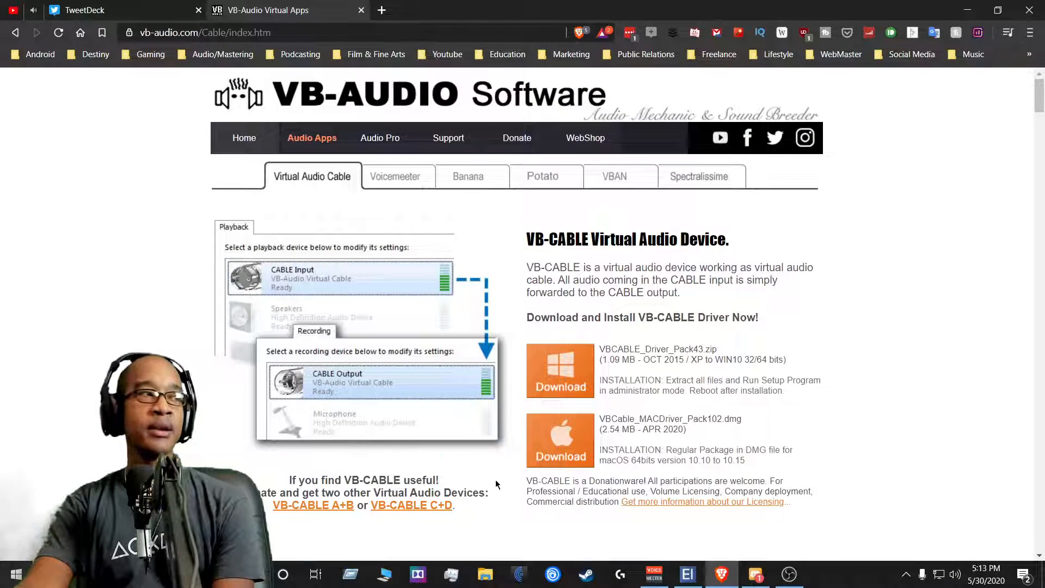
- Return to the Banana product page and examine the mixer screenshot there
{"action": "left_click", "coordinate": [458, 178]}
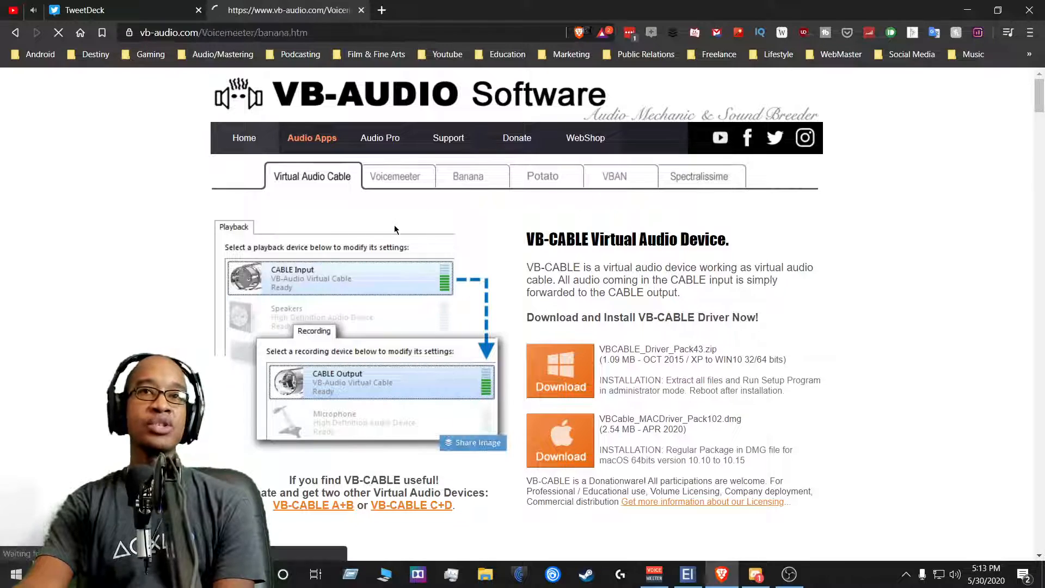
{"action": "scroll", "coordinate": [875, 283], "scroll_direction": "down", "scroll_amount": 4}
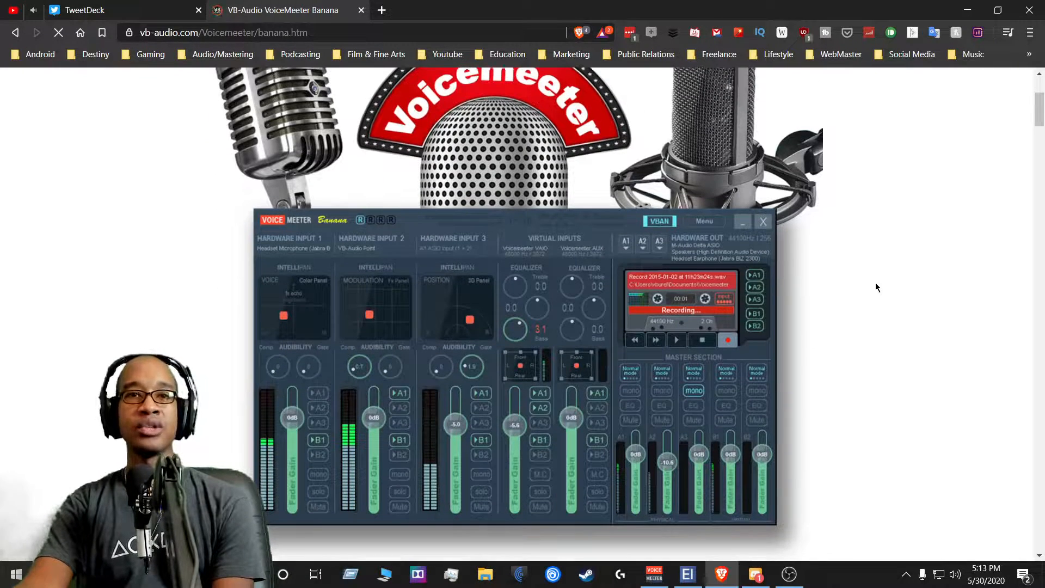
{"action": "scroll", "coordinate": [875, 283], "scroll_direction": "up", "scroll_amount": 1}
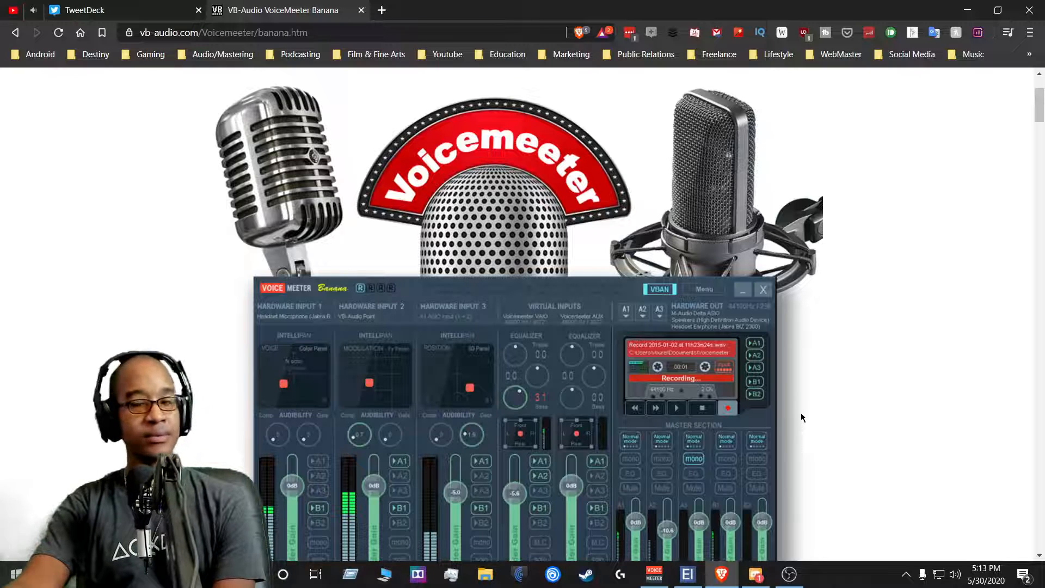
{"action": "scroll", "coordinate": [802, 412], "scroll_direction": "down", "scroll_amount": 1}
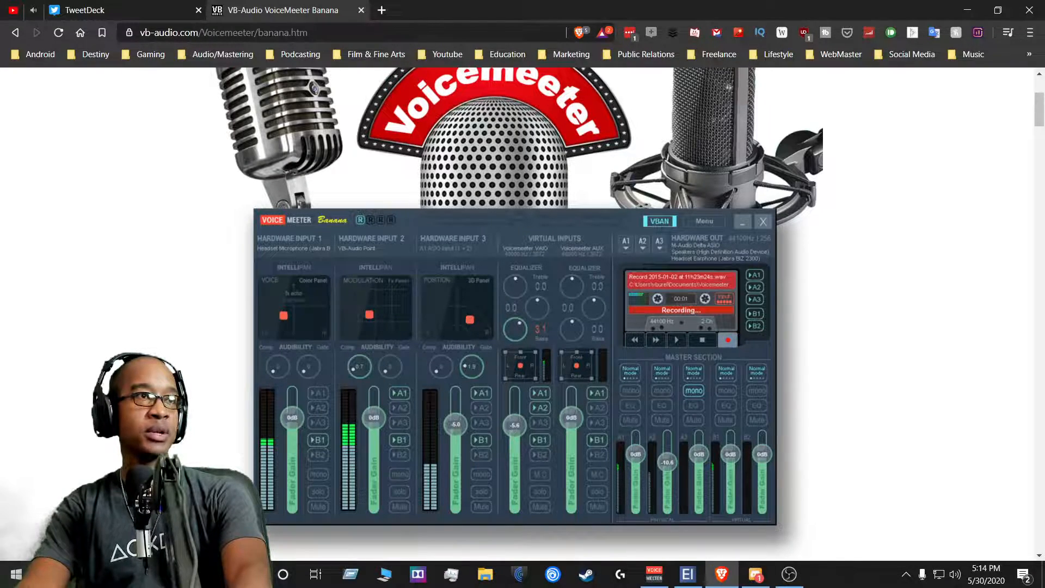
- Switch to the Voicemeeter Banana mixer and reposition its window over the web page
{"action": "left_click", "coordinate": [654, 574]}
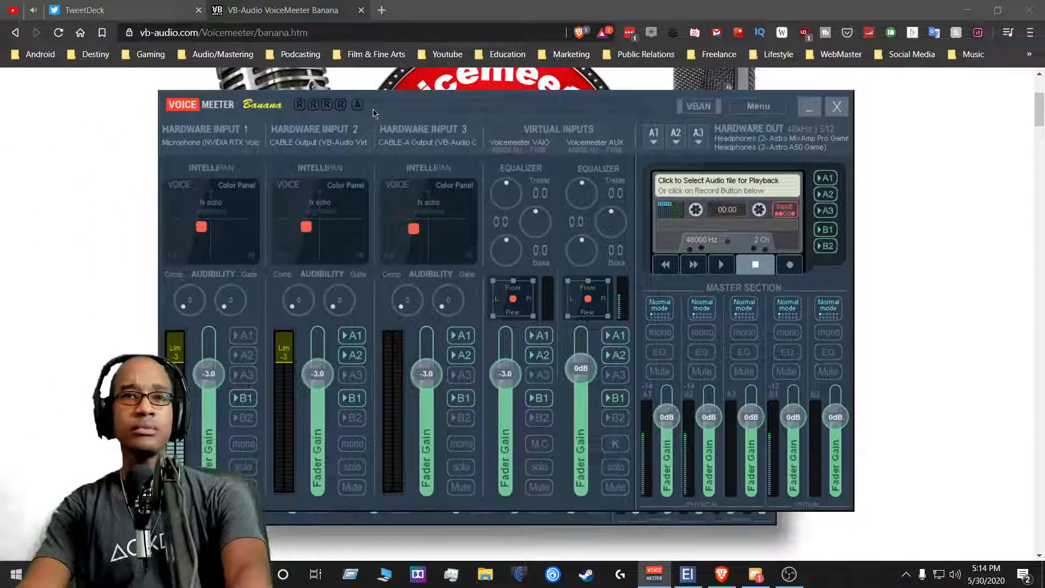
{"action": "left_click_drag", "start_coordinate": [382, 111], "coordinate": [426, 119]}
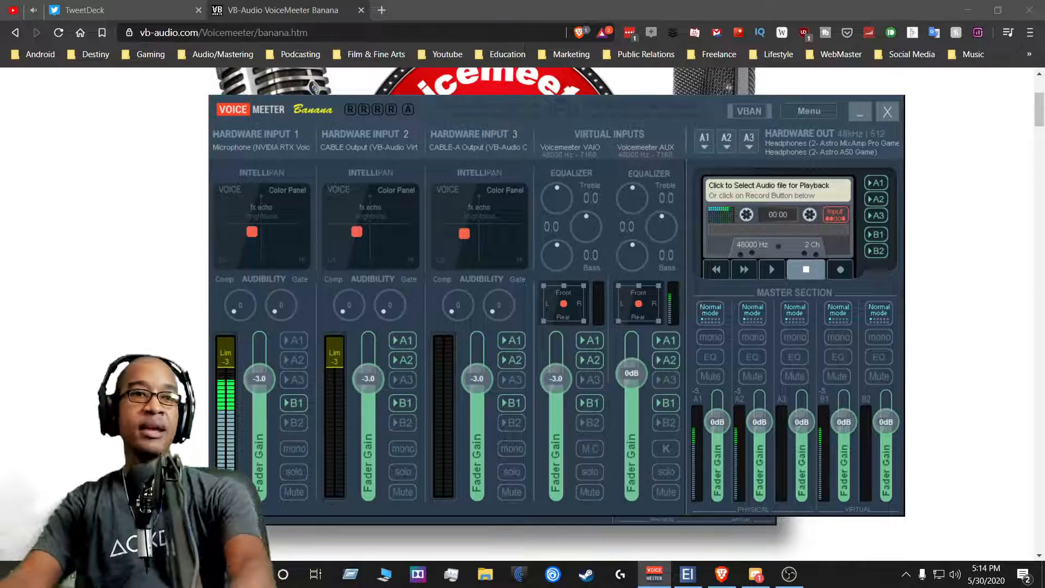
- Search Windows for "voic" and open the file location of the Voicemeeter Banana shortcut
{"action": "key", "text": "super+s"}
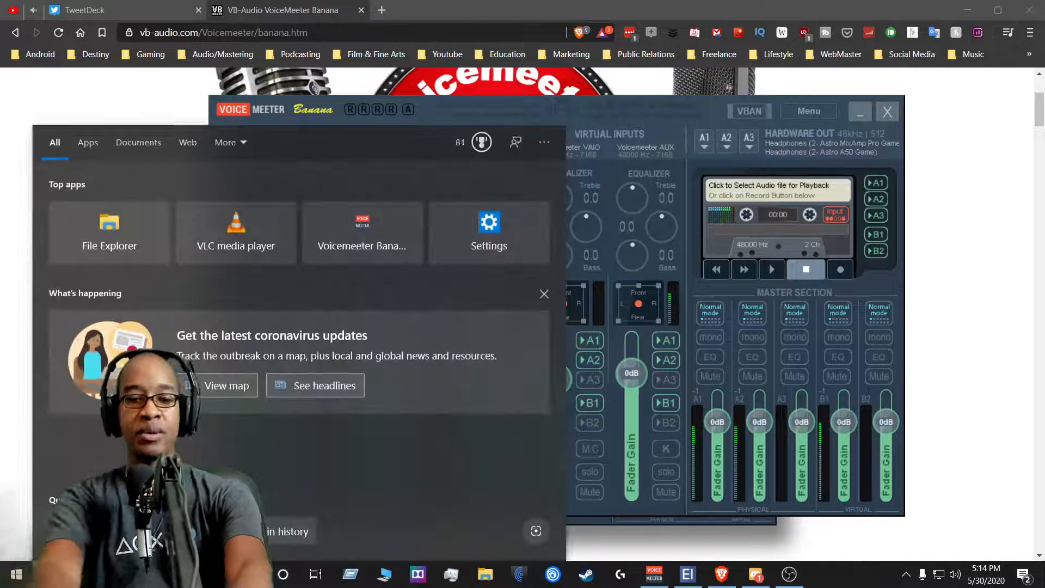
{"action": "type", "text": "voic"}
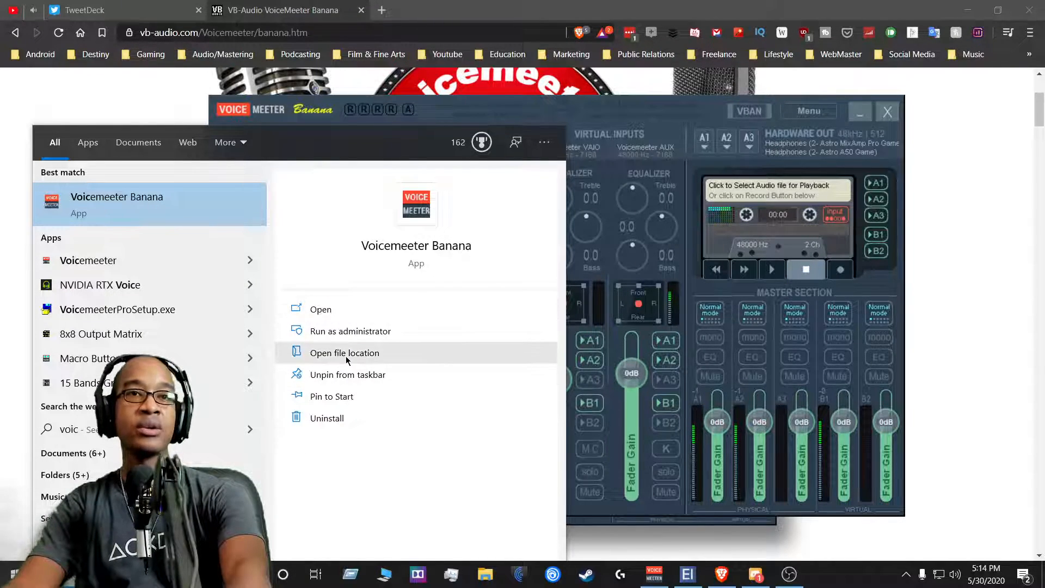
{"action": "left_click", "coordinate": [371, 352]}
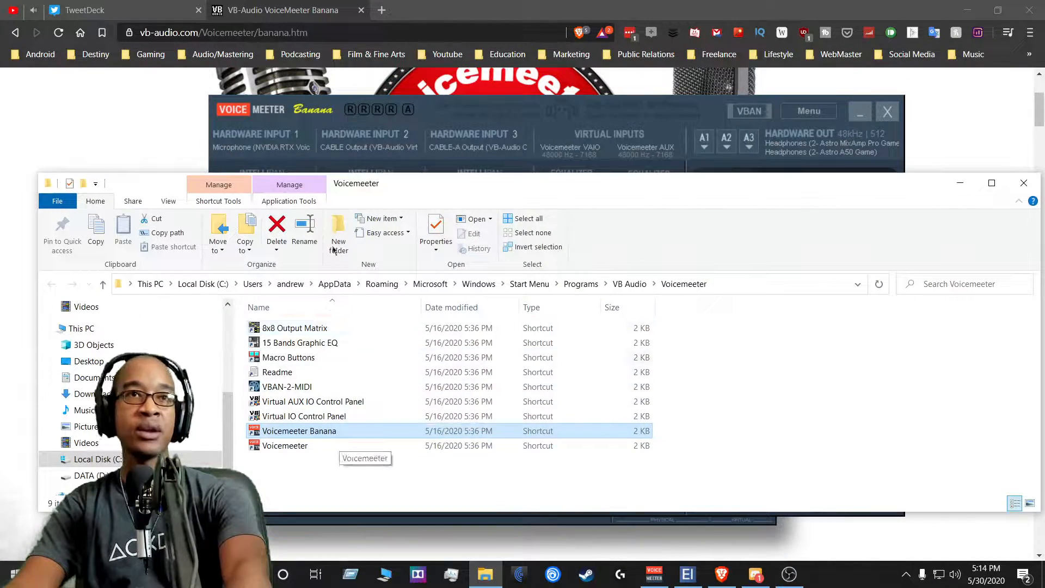
- Check the run-as-administrator compatibility setting in the Voicemeeter Banana shortcut's properties, and close the properties and folder without changes
{"action": "right_click", "coordinate": [316, 433]}
{"action": "left_click", "coordinate": [373, 420]}
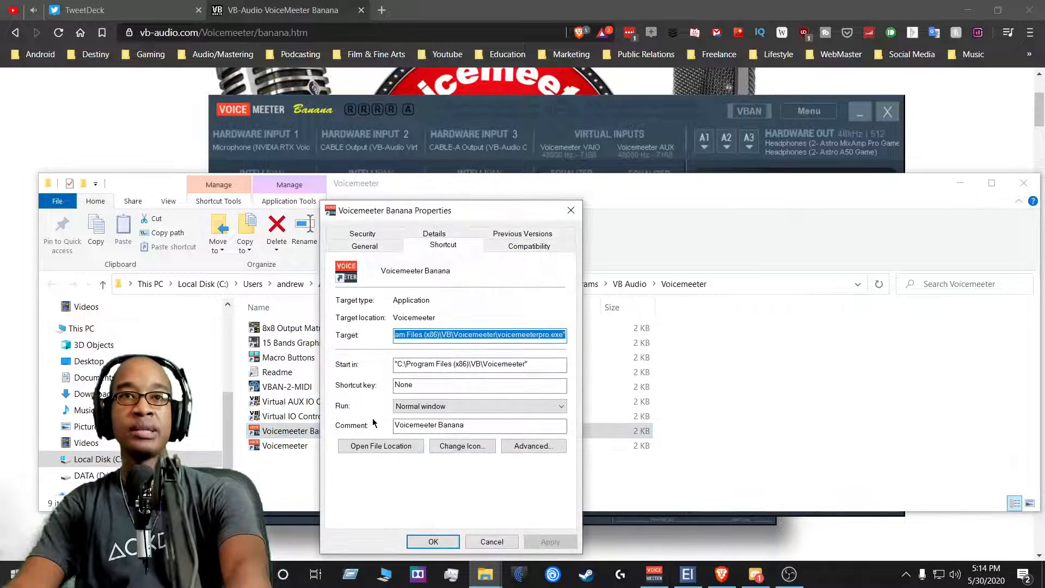
{"action": "left_click", "coordinate": [513, 248]}
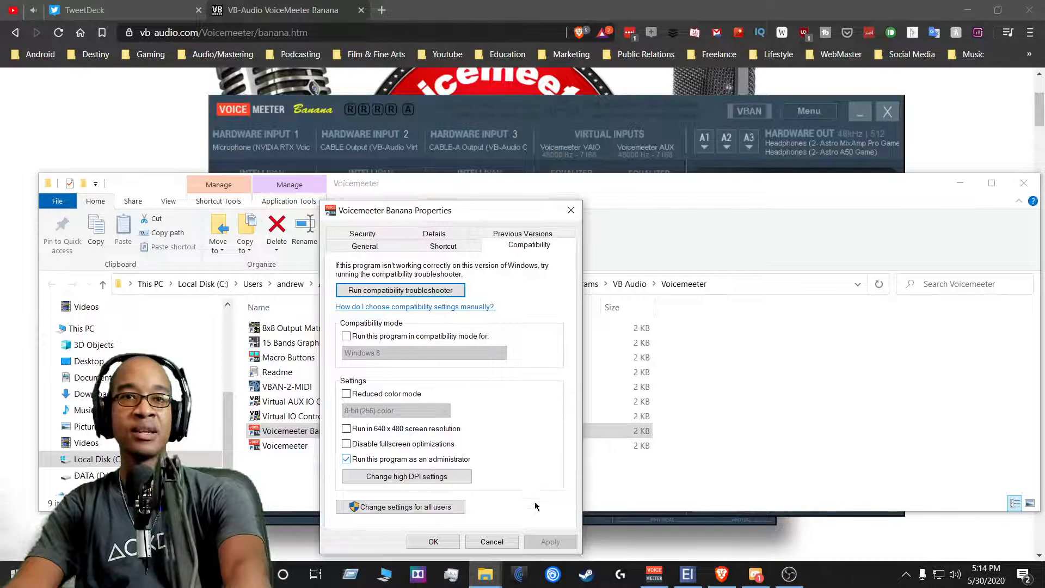
{"action": "left_click", "coordinate": [500, 542]}
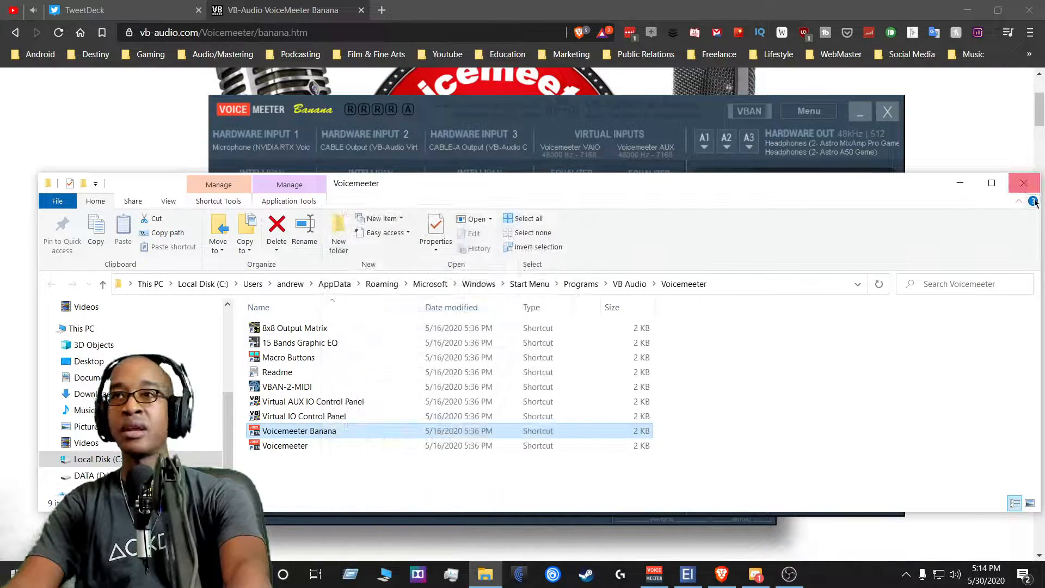
{"action": "left_click", "coordinate": [1024, 183]}
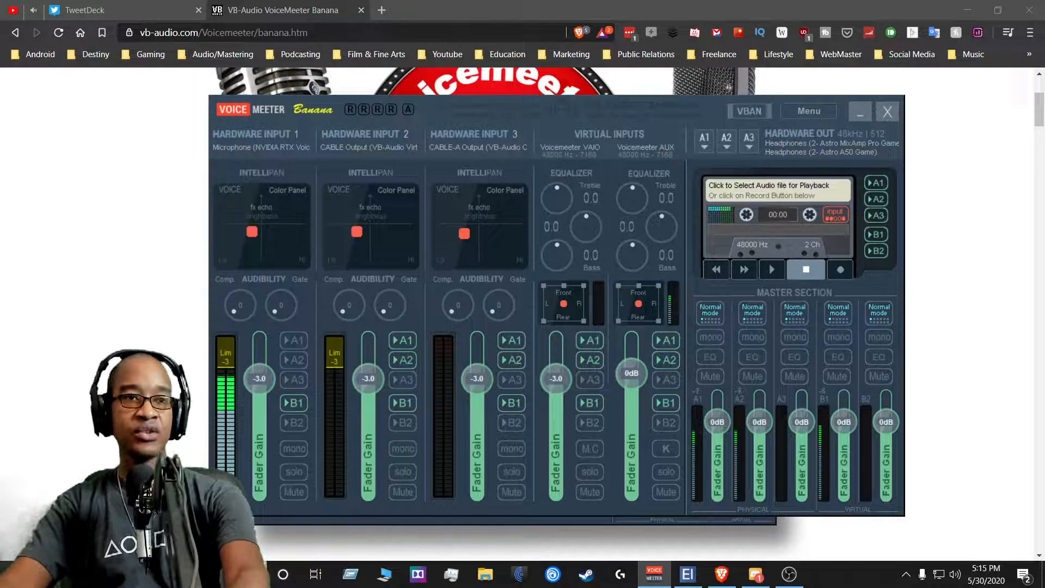
- Search Windows for "voi" to view the launch options for Voicemeeter Banana, and dismiss the search
{"action": "key", "text": "super"}
{"action": "type", "text": "voi"}
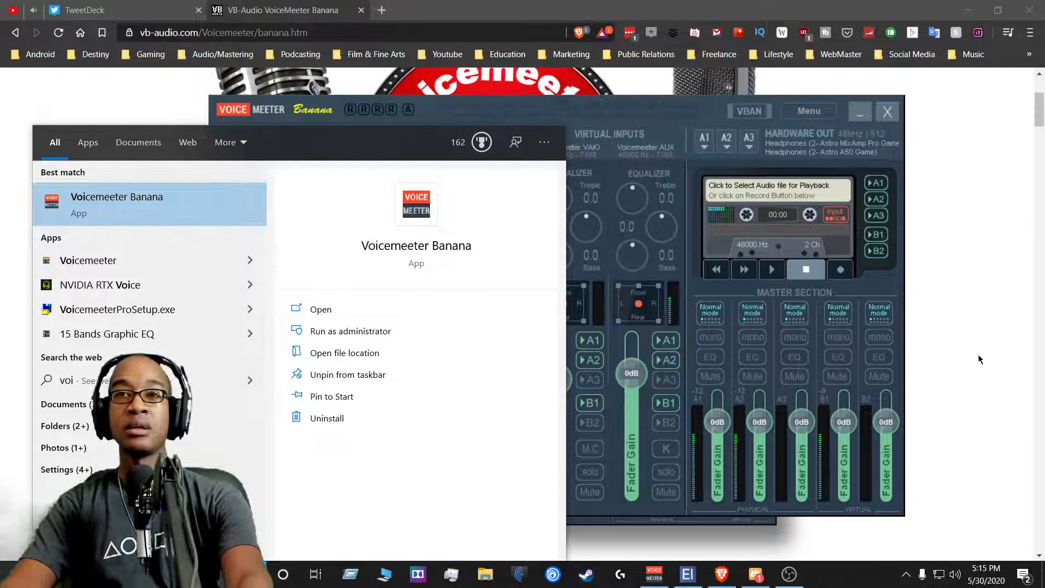
{"action": "left_click", "coordinate": [979, 360]}
{"action": "left_click", "coordinate": [968, 9]}
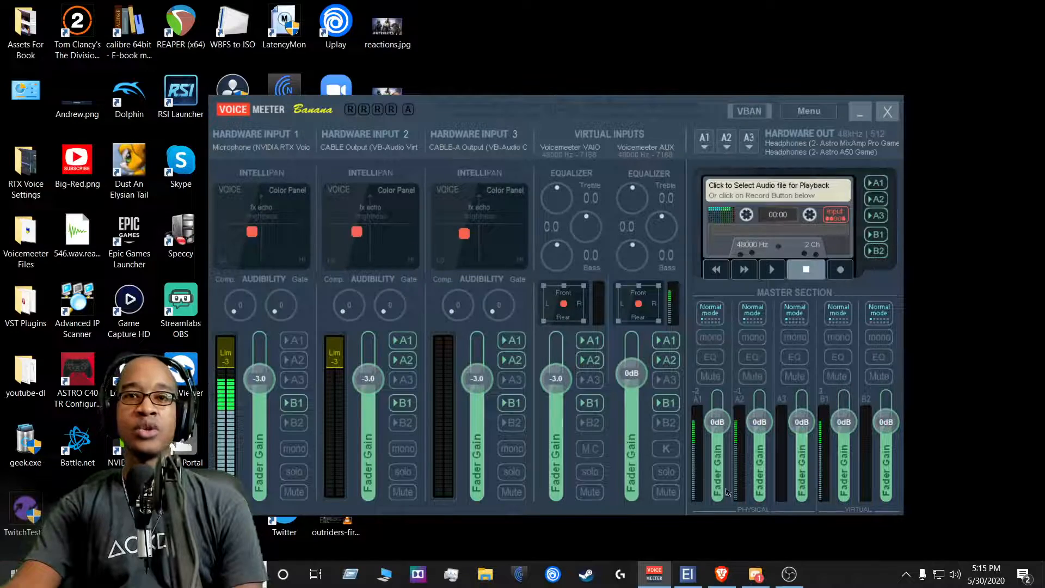
{"action": "left_click", "coordinate": [724, 575]}
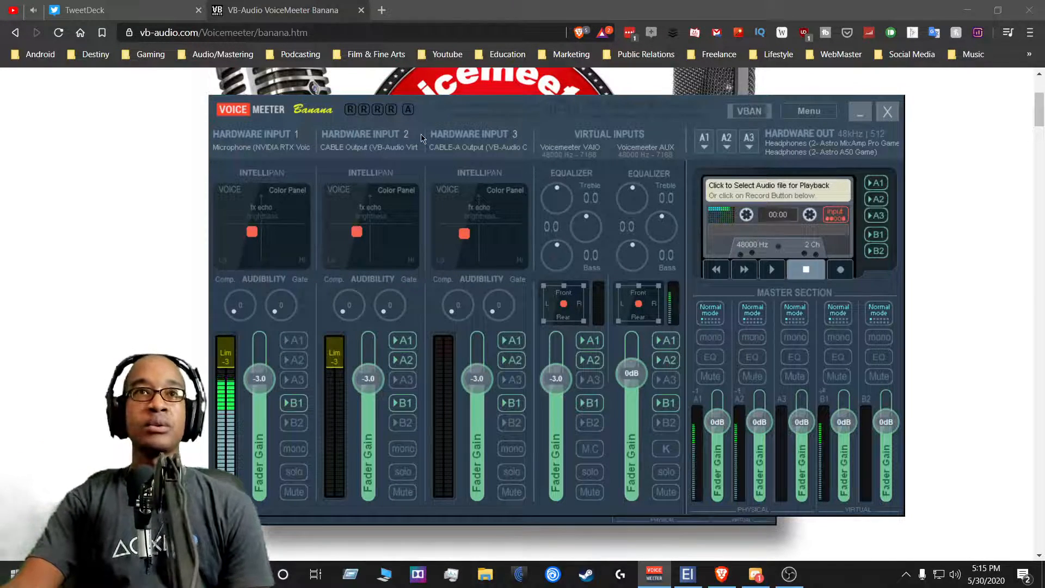
- Reposition the mixer window and check the devices offered for hardware output A1, keeping the current selection
{"action": "left_click_drag", "start_coordinate": [423, 119], "coordinate": [397, 126]}
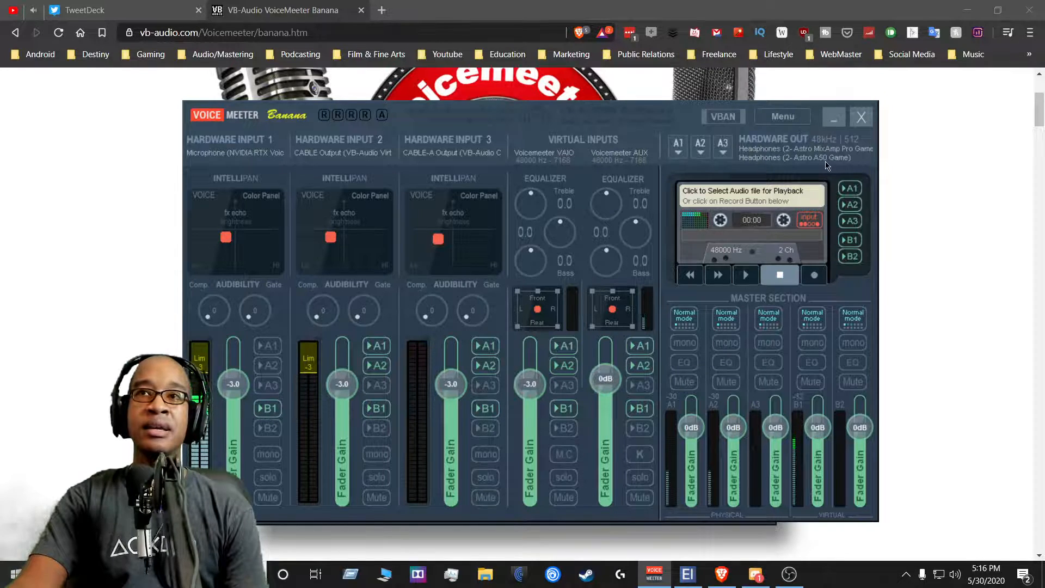
{"action": "left_click", "coordinate": [685, 148]}
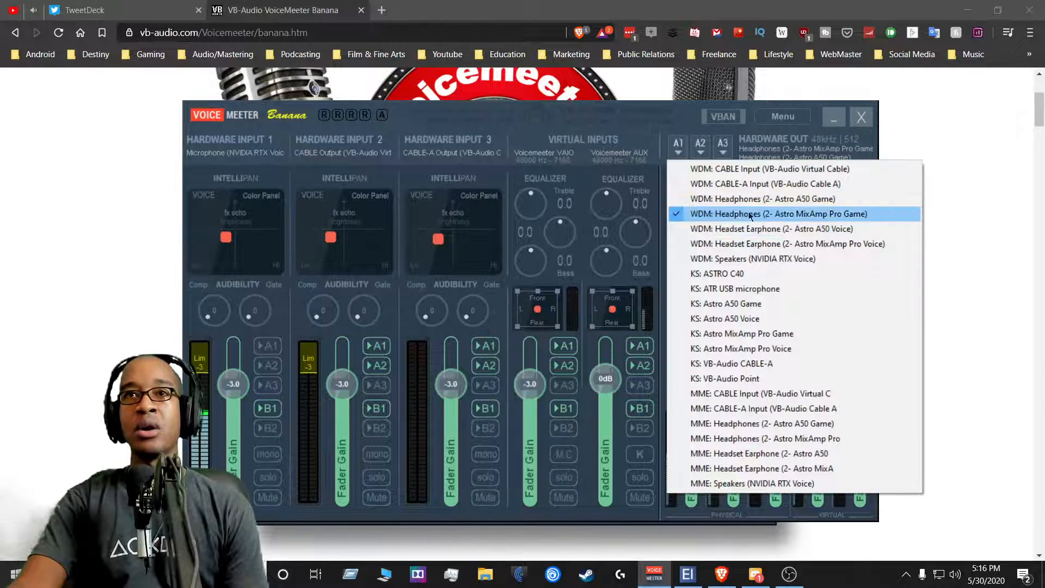
{"action": "left_click", "coordinate": [410, 124]}
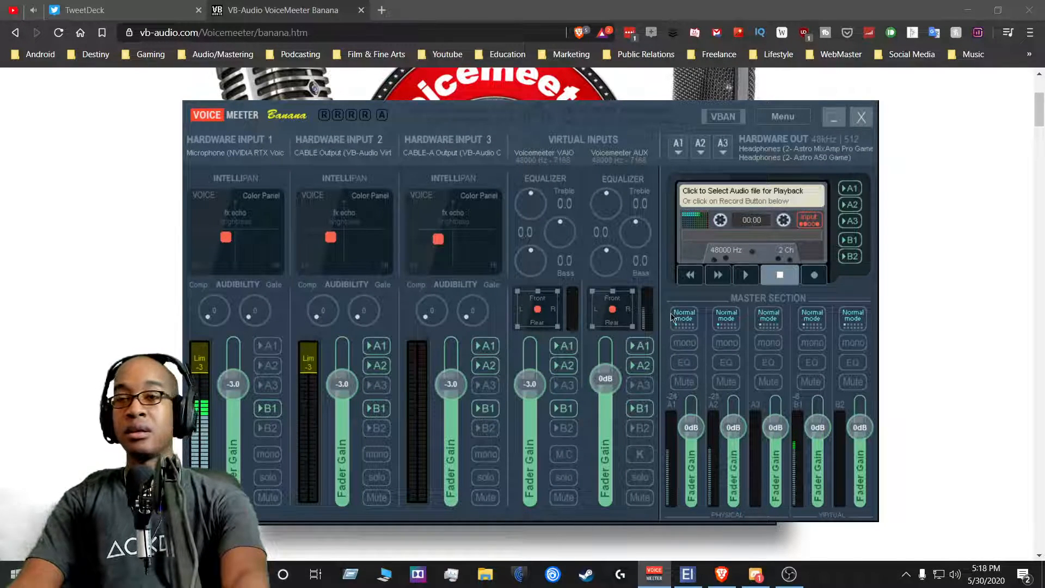
- Open the Windows sound device list from the system volume options and examine the playback devices down to the VoiceMeeter inputs
{"action": "right_click", "coordinate": [957, 576]}
{"action": "left_click", "coordinate": [972, 493]}
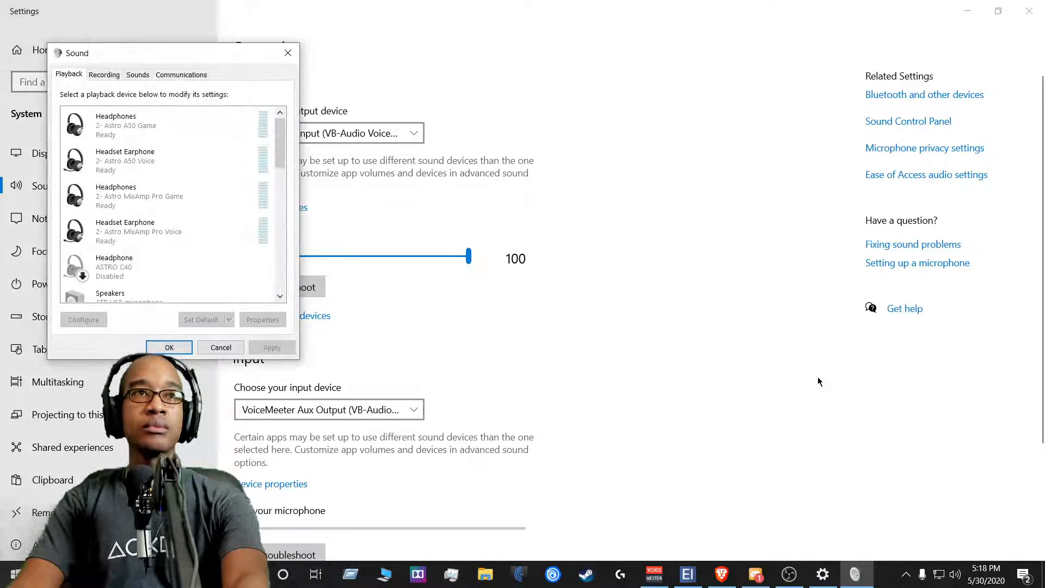
{"action": "left_click_drag", "start_coordinate": [238, 57], "coordinate": [690, 67]}
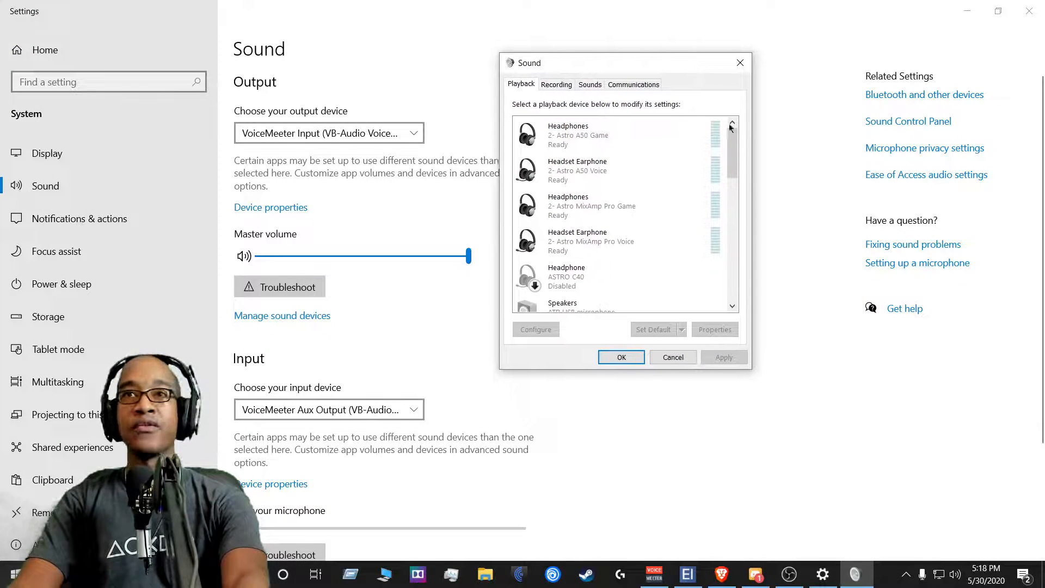
{"action": "left_click_drag", "start_coordinate": [735, 145], "coordinate": [735, 269]}
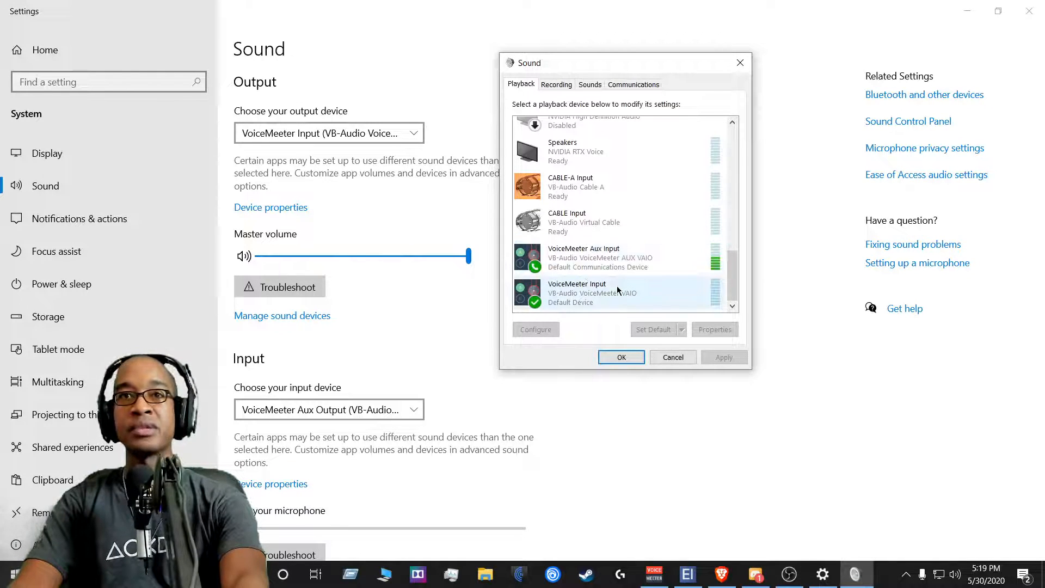
- Examine the recording devices in the Sound dialog, including the ATR USB microphone and the VoiceMeeter outputs
{"action": "left_click", "coordinate": [556, 86]}
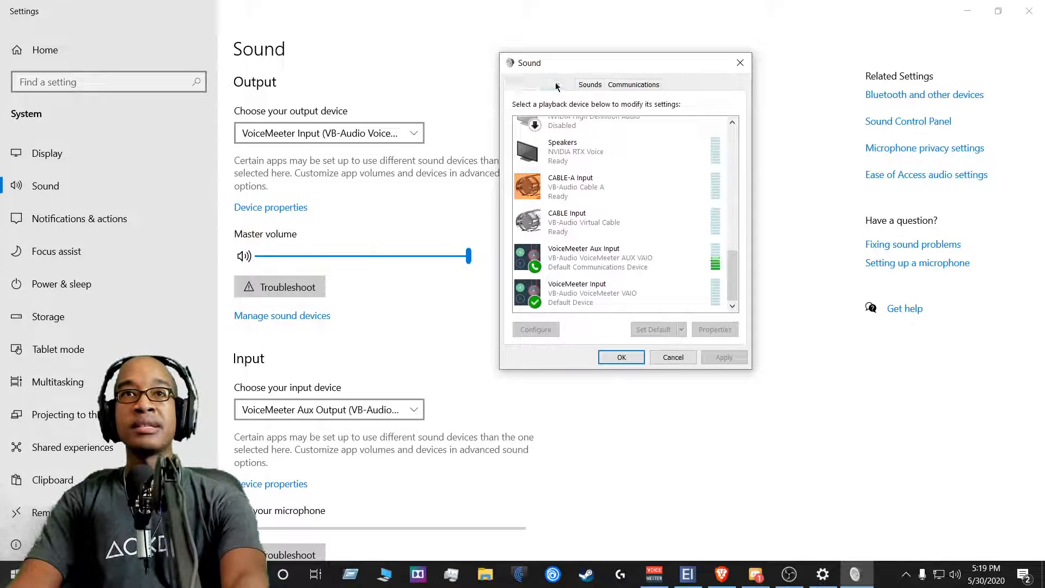
{"action": "left_click_drag", "start_coordinate": [732, 151], "coordinate": [733, 279]}
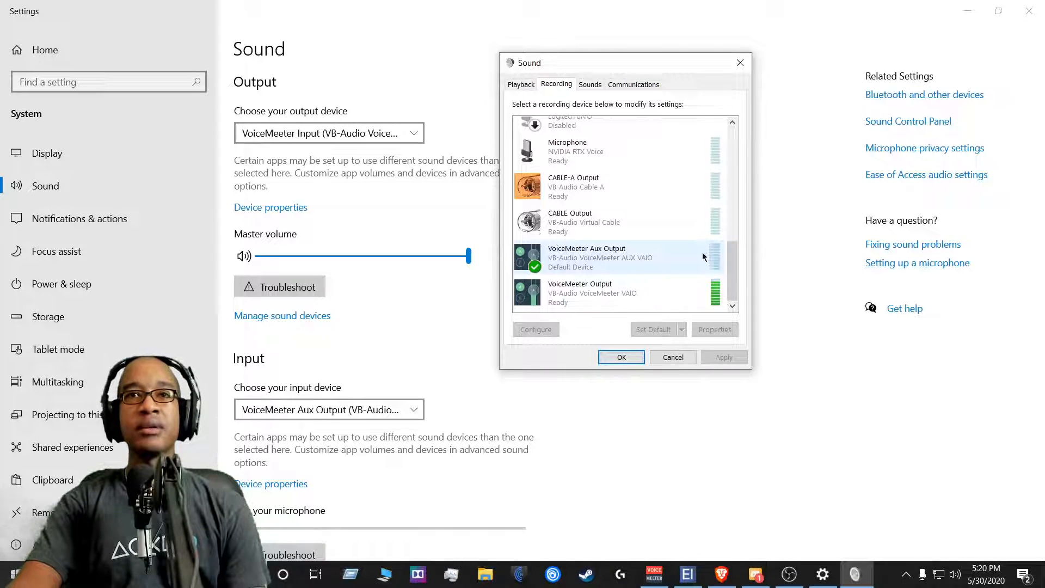
{"action": "left_click_drag", "start_coordinate": [736, 257], "coordinate": [733, 165]}
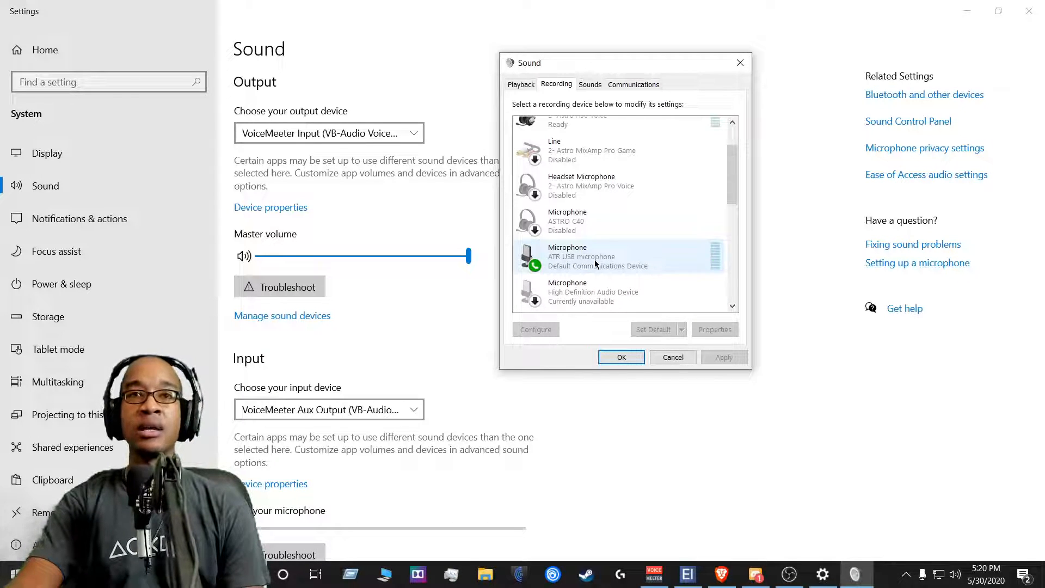
{"action": "left_click_drag", "start_coordinate": [732, 180], "coordinate": [730, 275]}
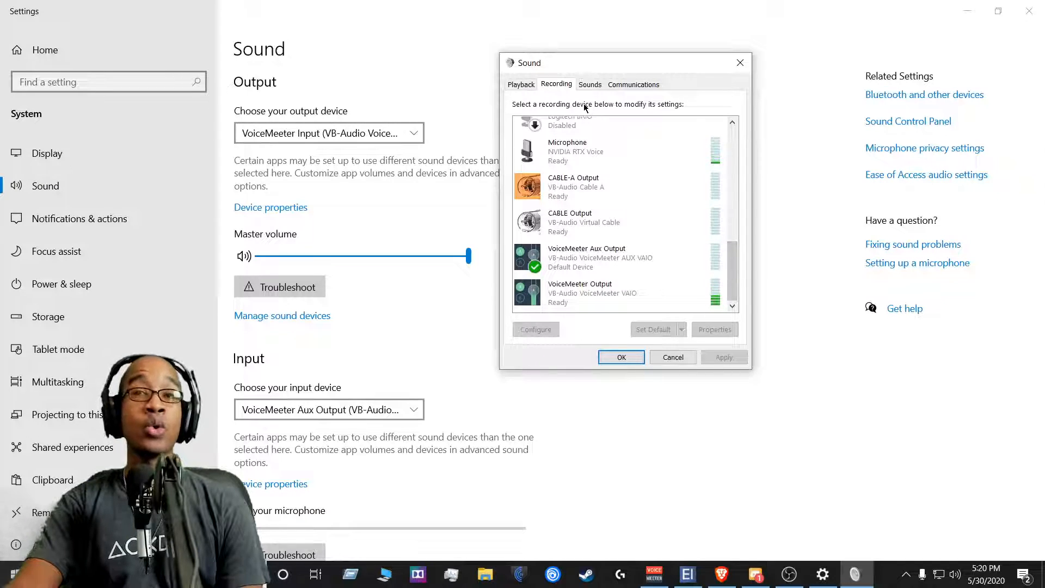
{"action": "scroll", "coordinate": [734, 250], "scroll_direction": "up", "scroll_amount": 1}
{"action": "scroll", "coordinate": [734, 250], "scroll_direction": "up", "scroll_amount": 5}
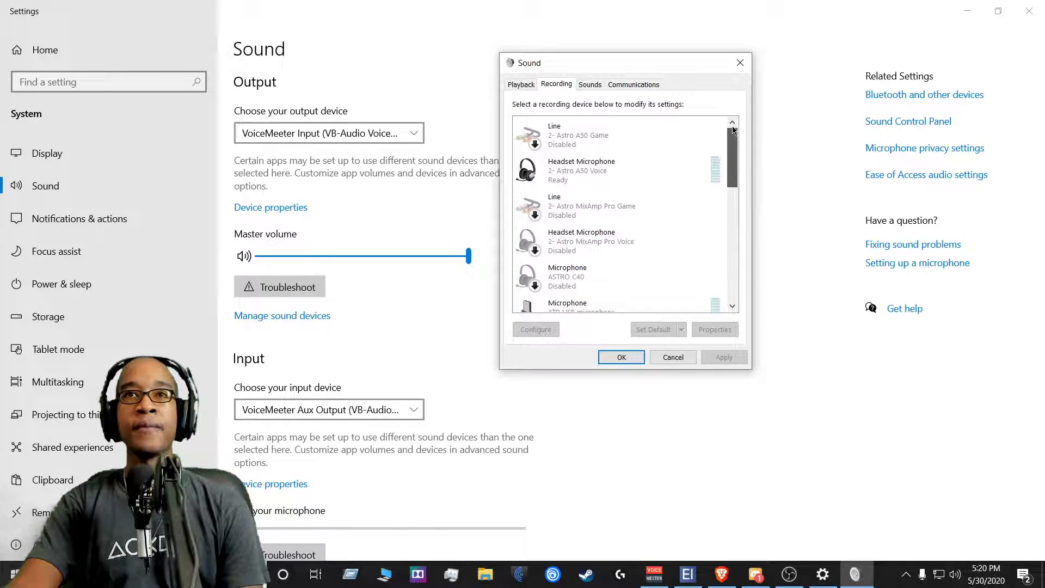
- Recheck the default playback devices, cancel the Sound dialog without changes, and minimize Settings to return to the mixer
{"action": "left_click", "coordinate": [520, 84]}
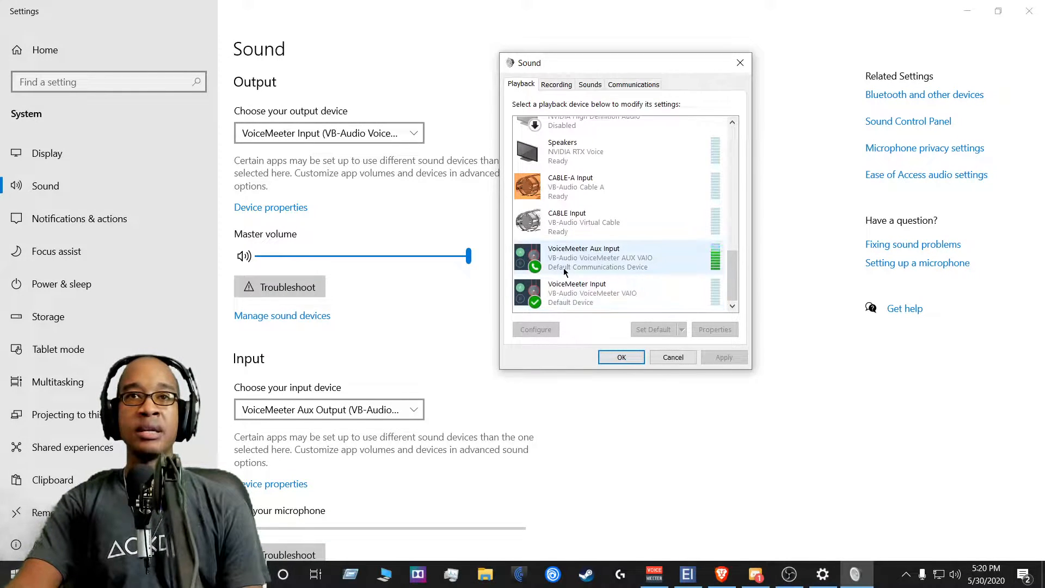
{"action": "left_click", "coordinate": [675, 358]}
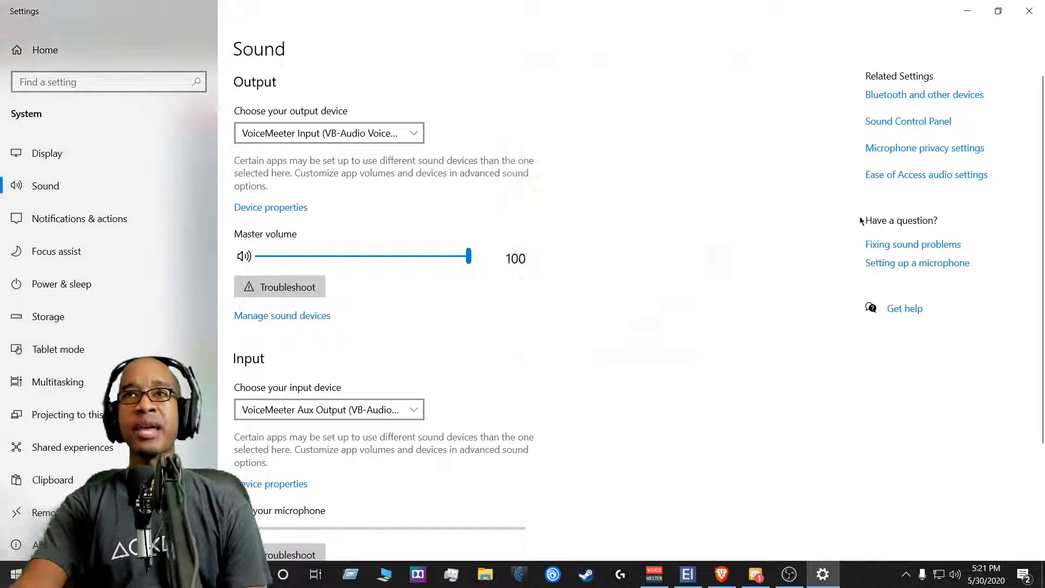
{"action": "left_click", "coordinate": [962, 17]}
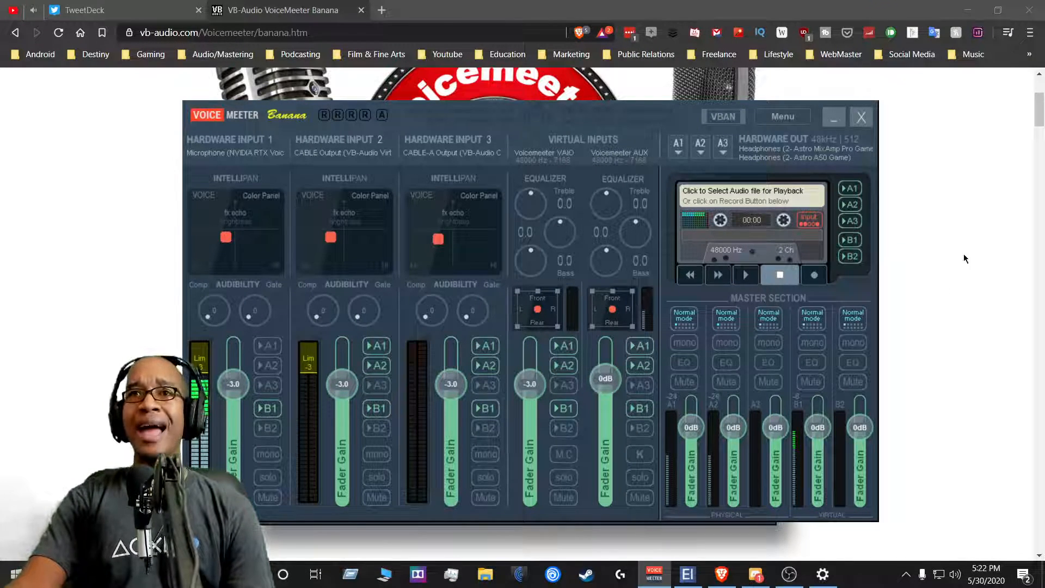
- Check the device lists of hardware output A1 and hardware inputs 1, 2 and 3, keeping every current selection
{"action": "left_click", "coordinate": [678, 155]}
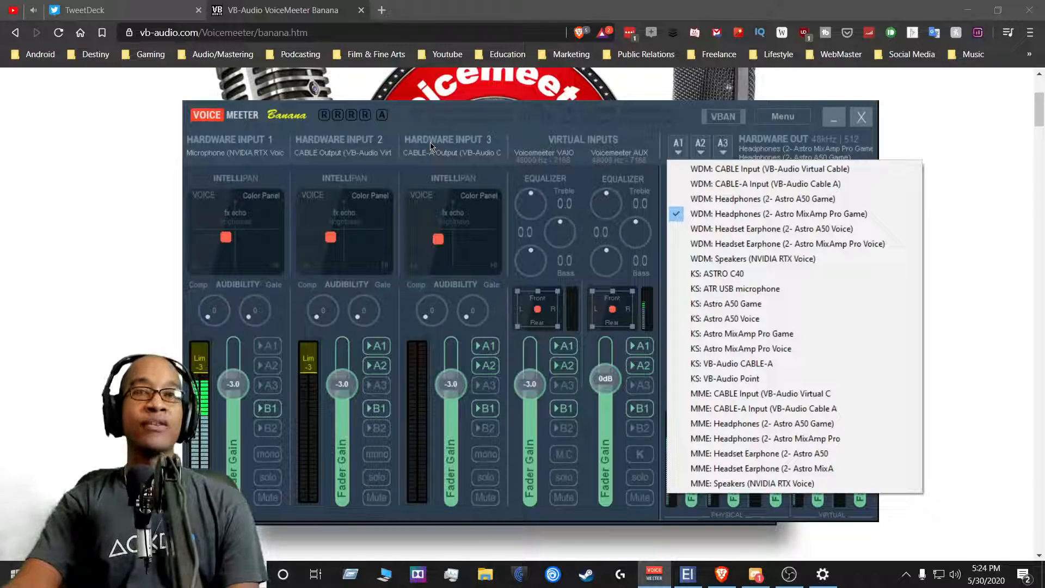
{"action": "left_click", "coordinate": [398, 127]}
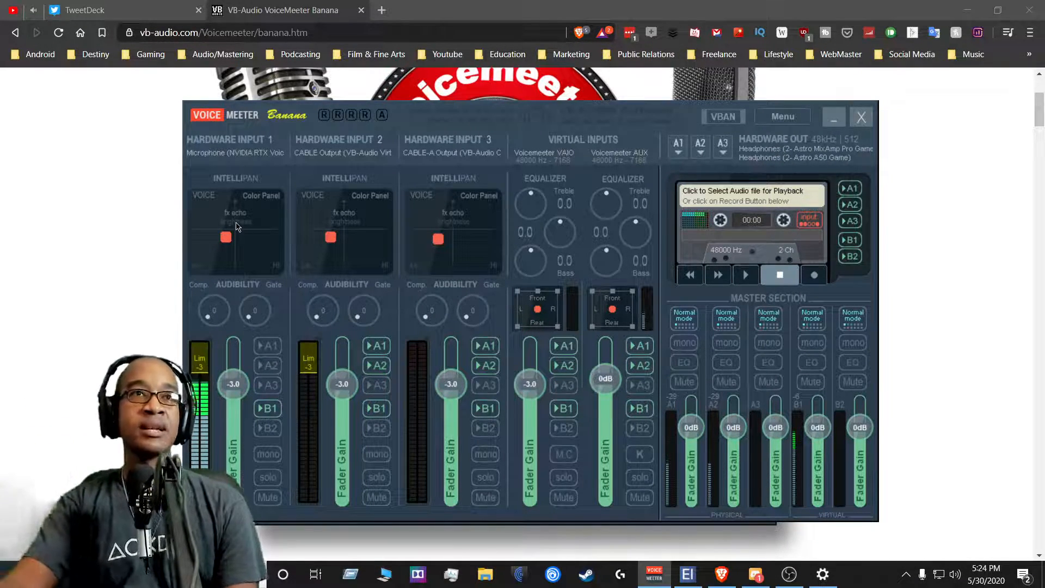
{"action": "left_click", "coordinate": [246, 154]}
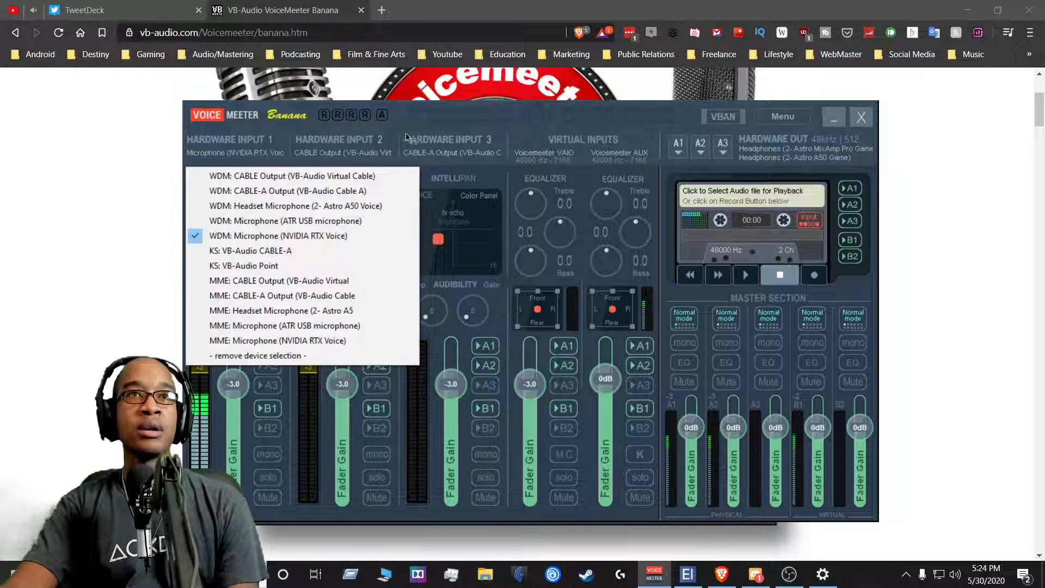
{"action": "left_click", "coordinate": [398, 119]}
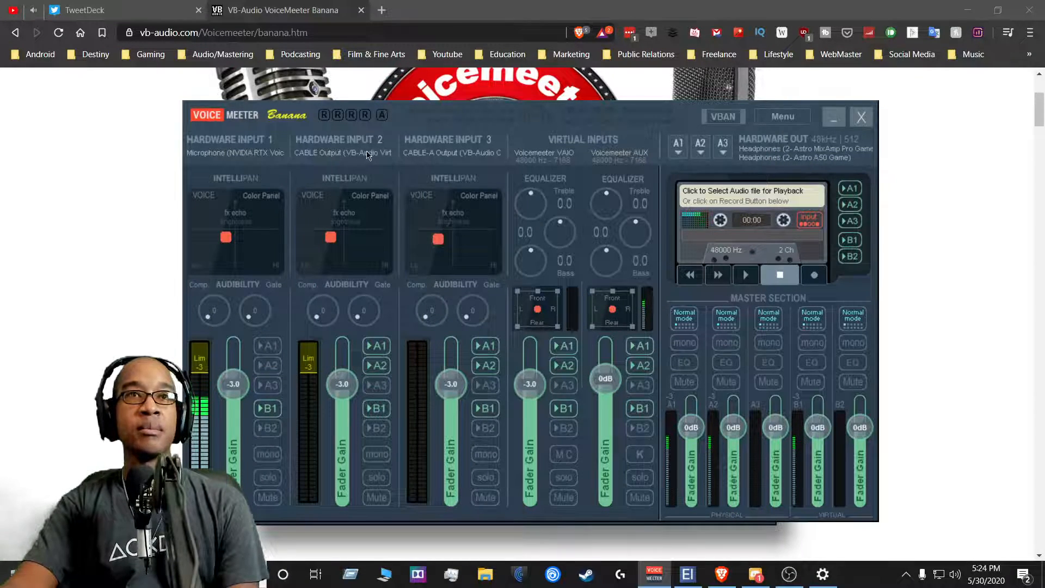
{"action": "left_click", "coordinate": [368, 155]}
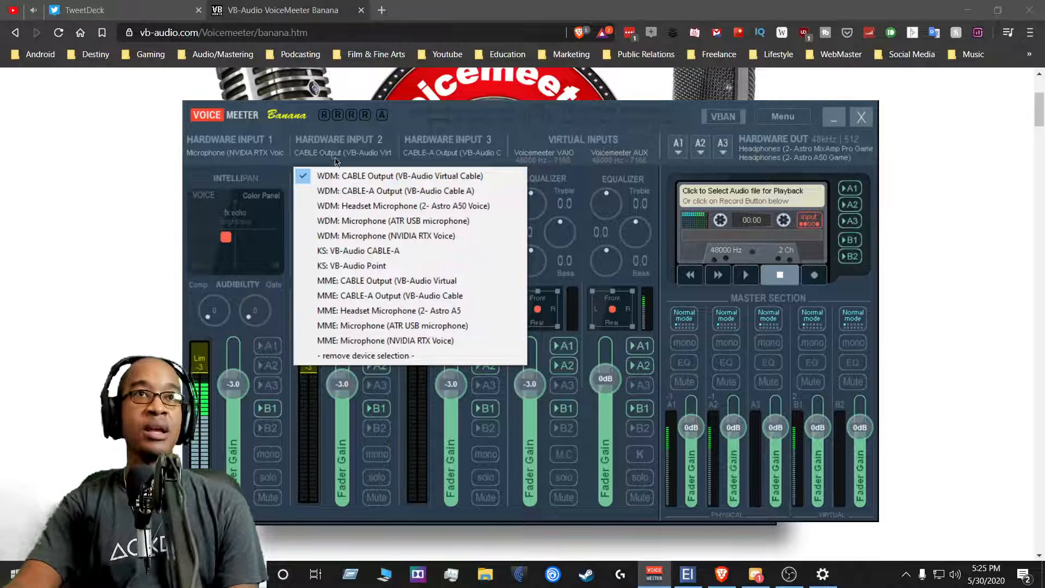
{"action": "left_click", "coordinate": [311, 124]}
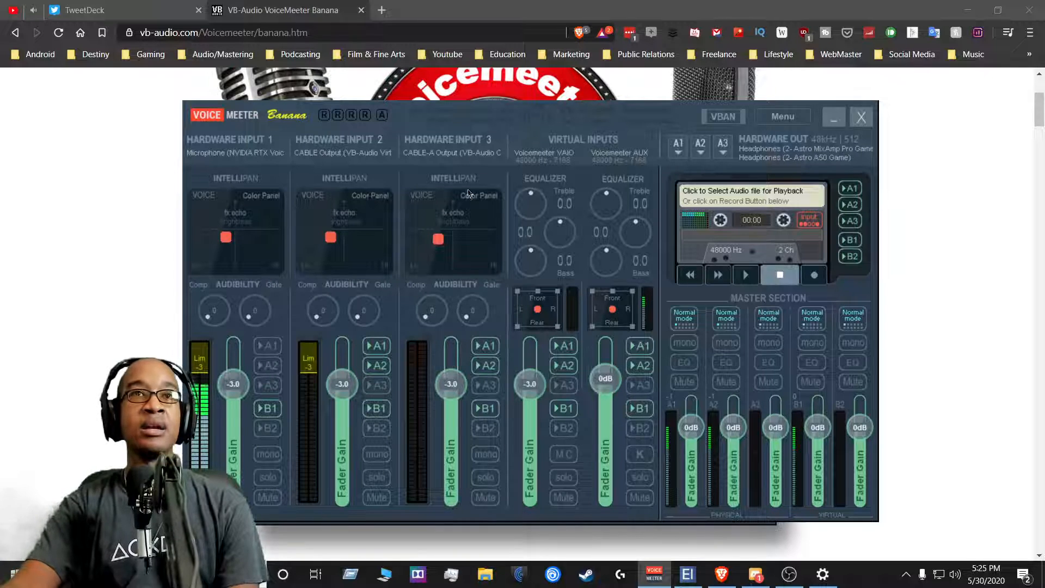
{"action": "left_click", "coordinate": [443, 153]}
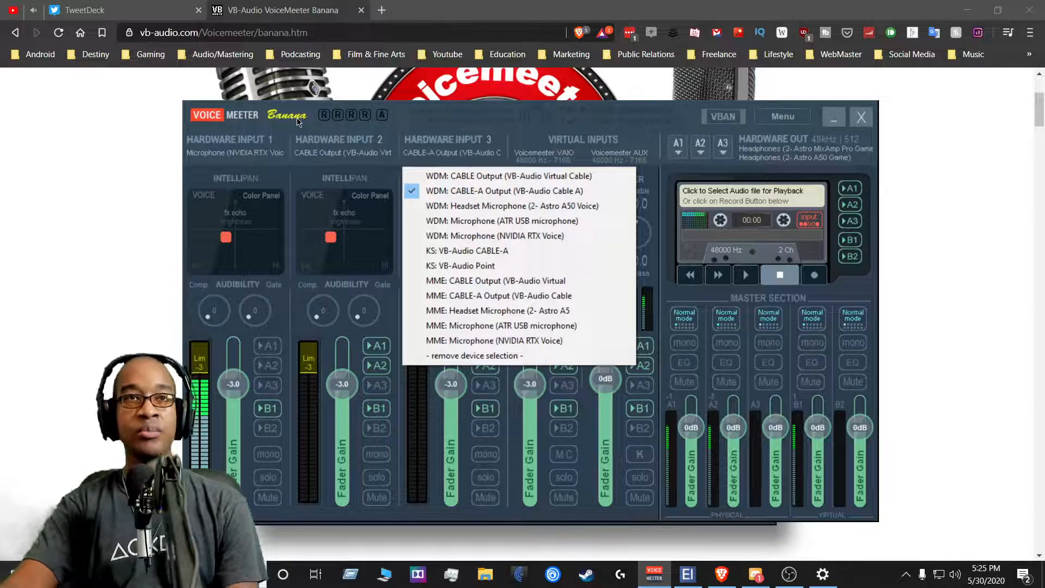
{"action": "left_click", "coordinate": [403, 120]}
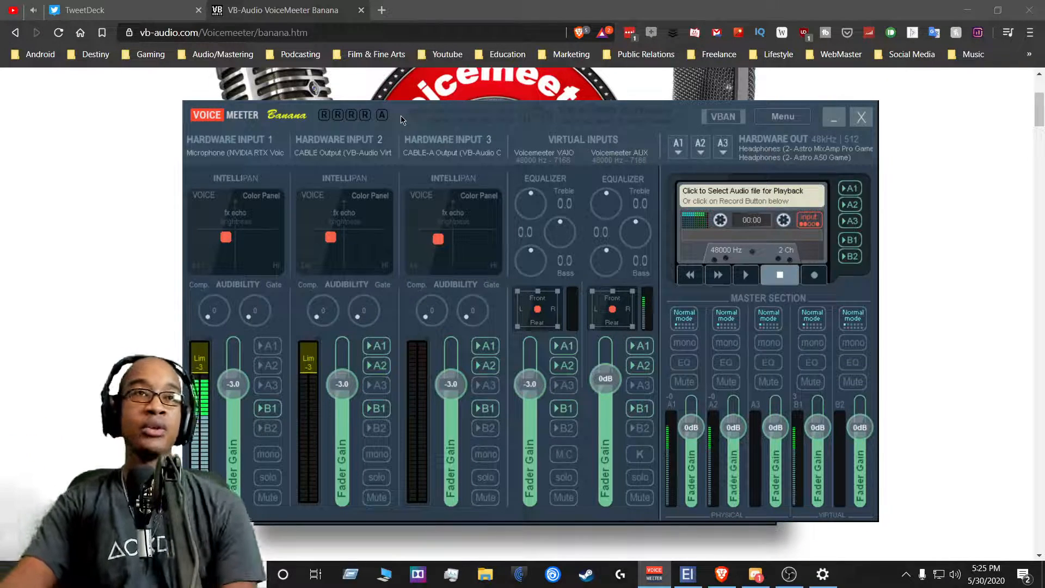
- Rename Hardware Input 1 as MIC and Hardware Input 2 as VOIP
{"action": "left_click", "coordinate": [232, 141]}
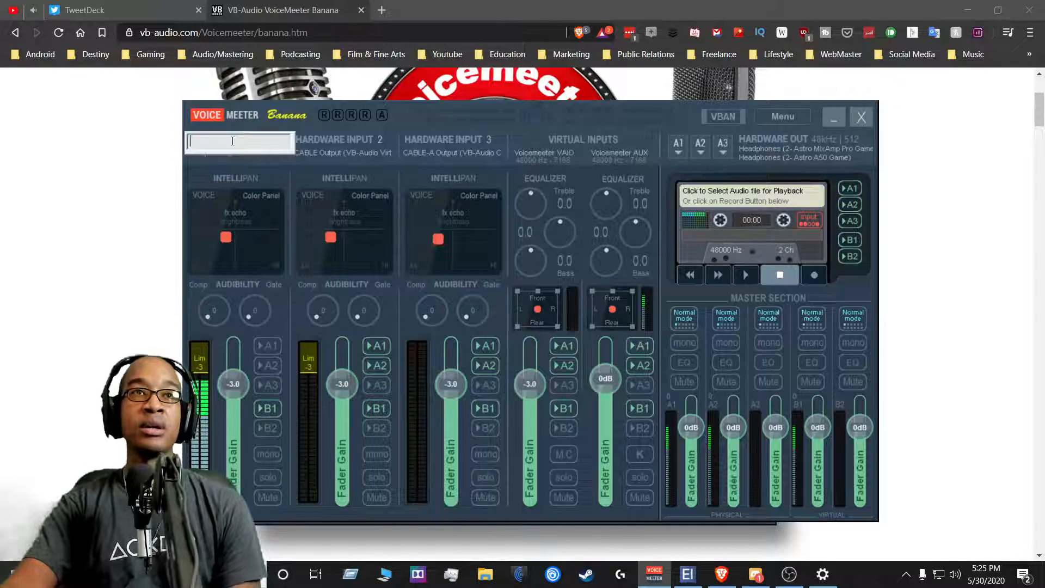
{"action": "type", "text": "MIC"}
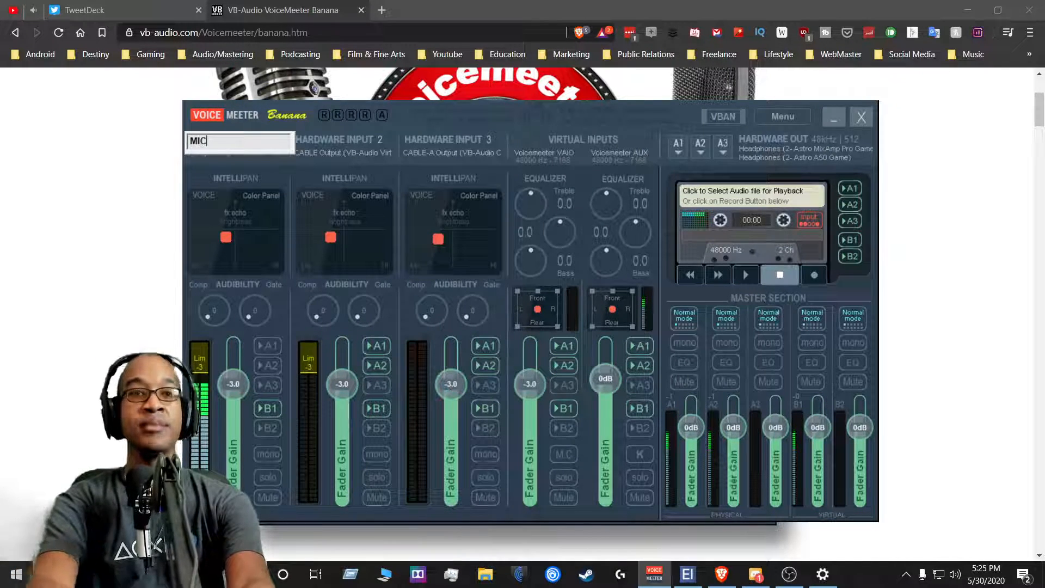
{"action": "key", "text": "Return"}
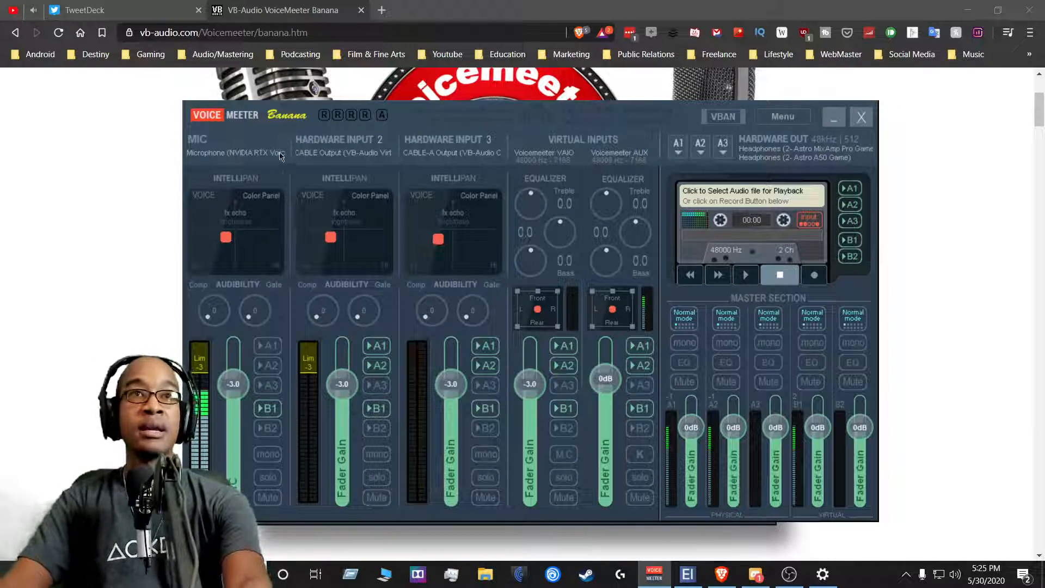
{"action": "left_click", "coordinate": [323, 140]}
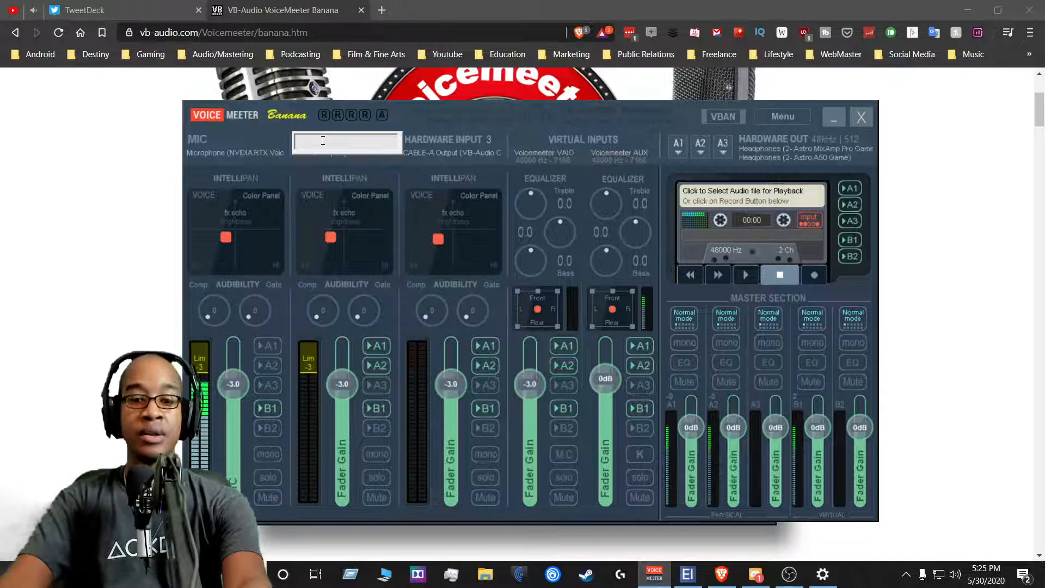
{"action": "type", "text": "VOIP"}
{"action": "key", "text": "Return"}
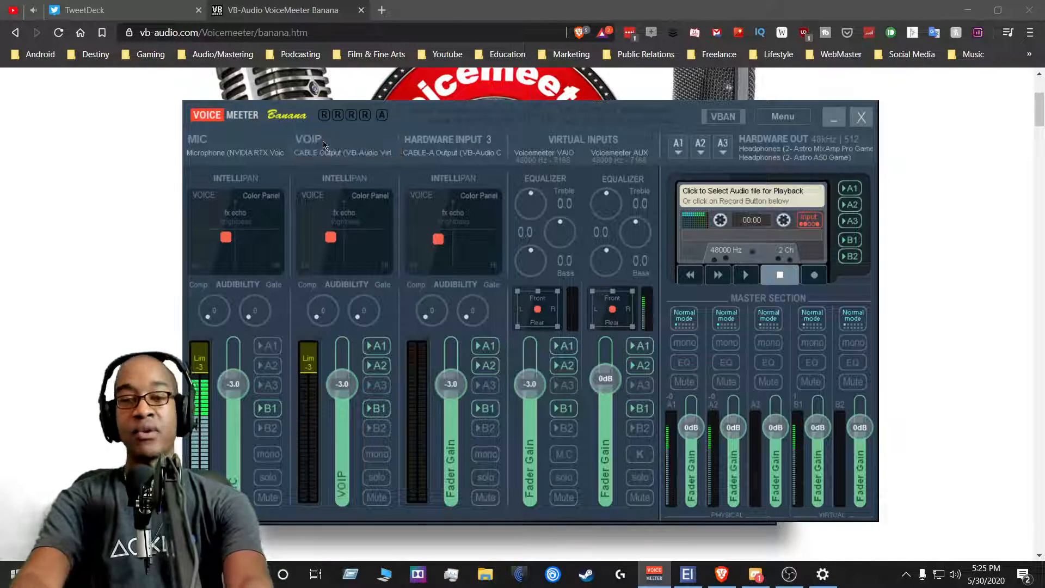
- Rename Hardware Input 3 as INST APPS
{"action": "left_click", "coordinate": [456, 140]}
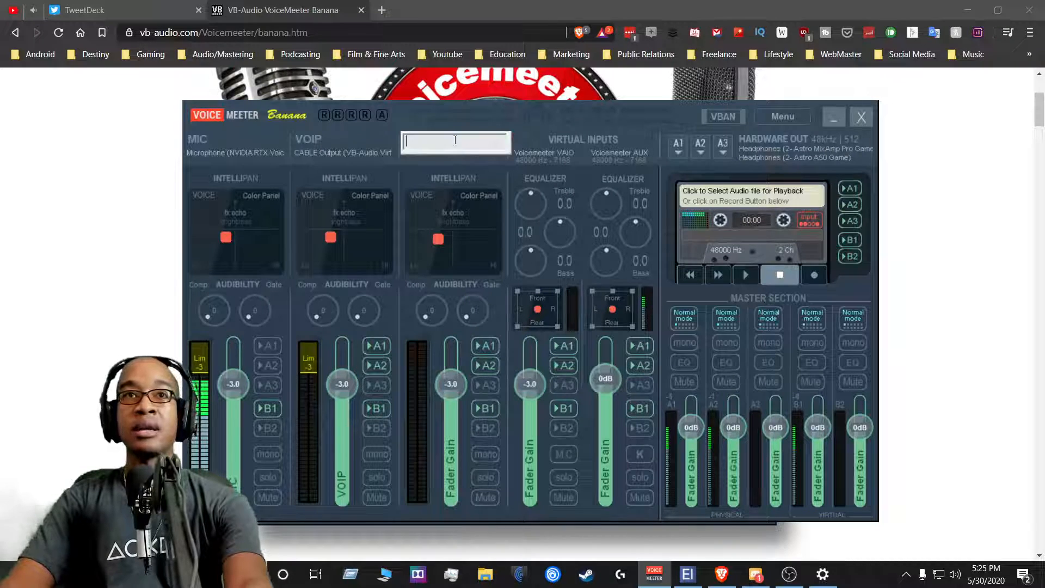
{"action": "type", "text": "I"}
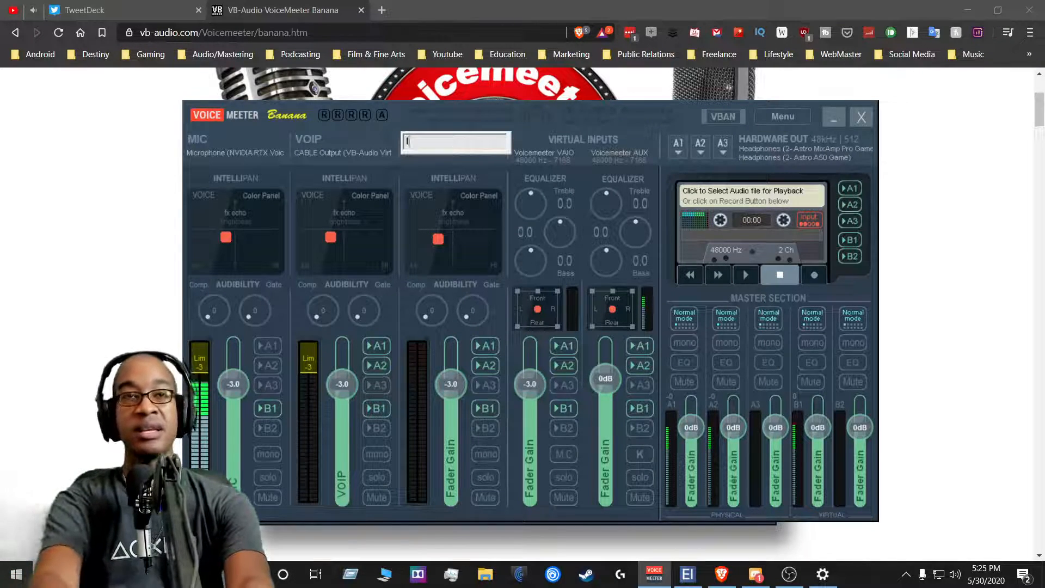
{"action": "type", "text": "NST A"}
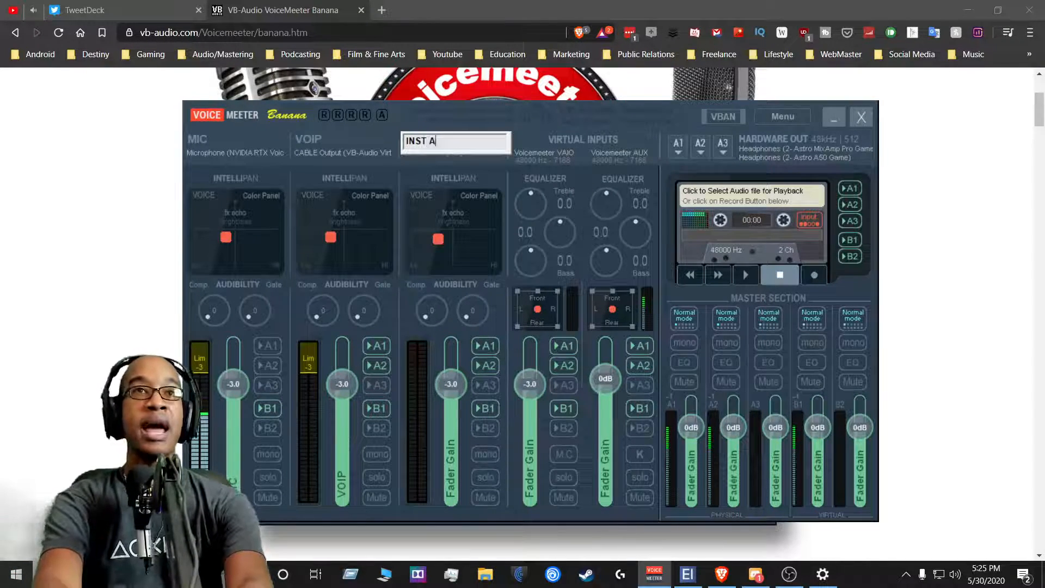
{"action": "type", "text": "PPS"}
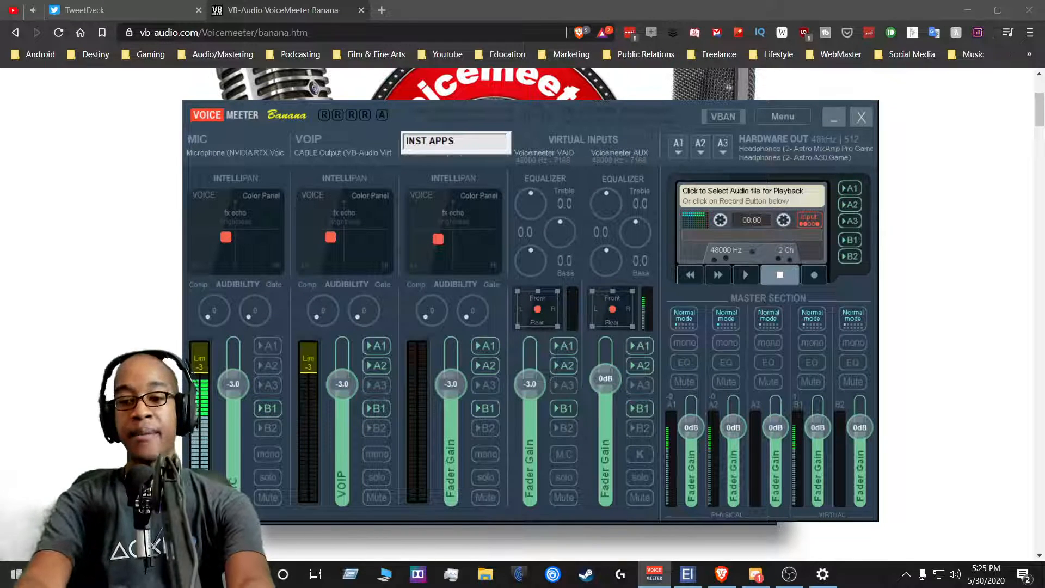
{"action": "key", "text": "Return"}
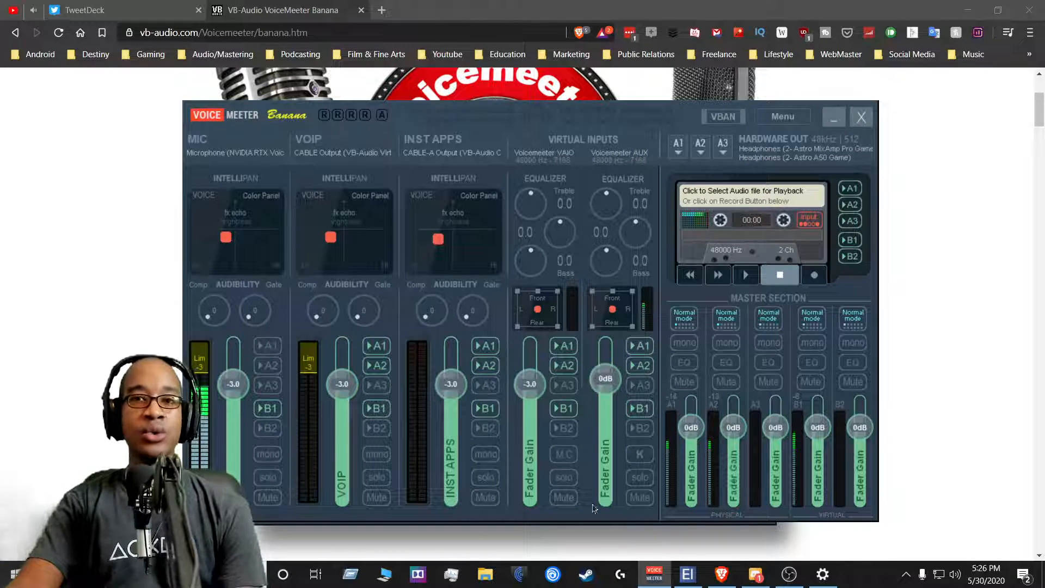
- Switch to Element to view the VM-Element graph
{"action": "mouse_move", "coordinate": [690, 584]}
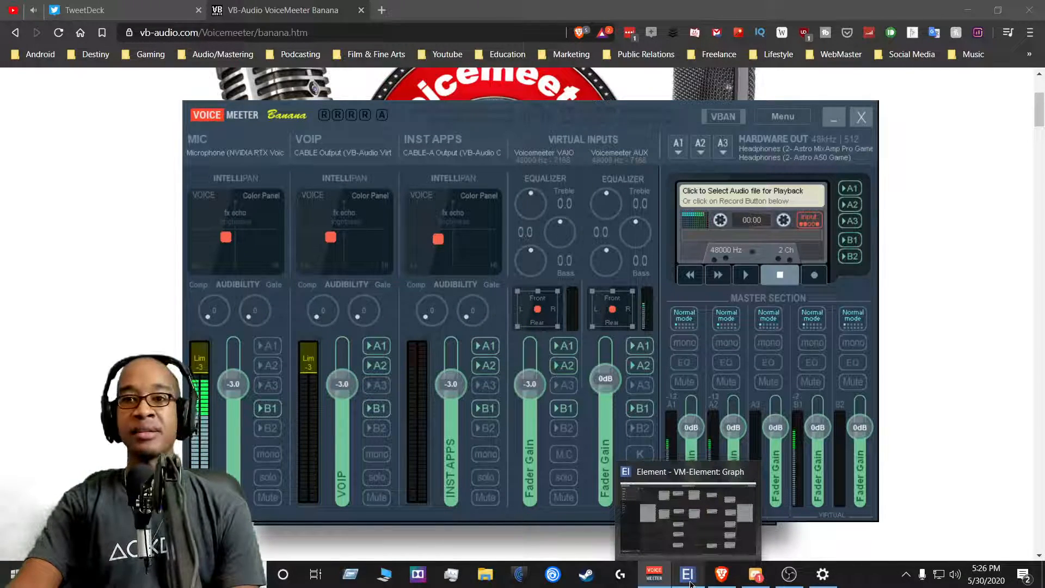
{"action": "left_click", "coordinate": [690, 583]}
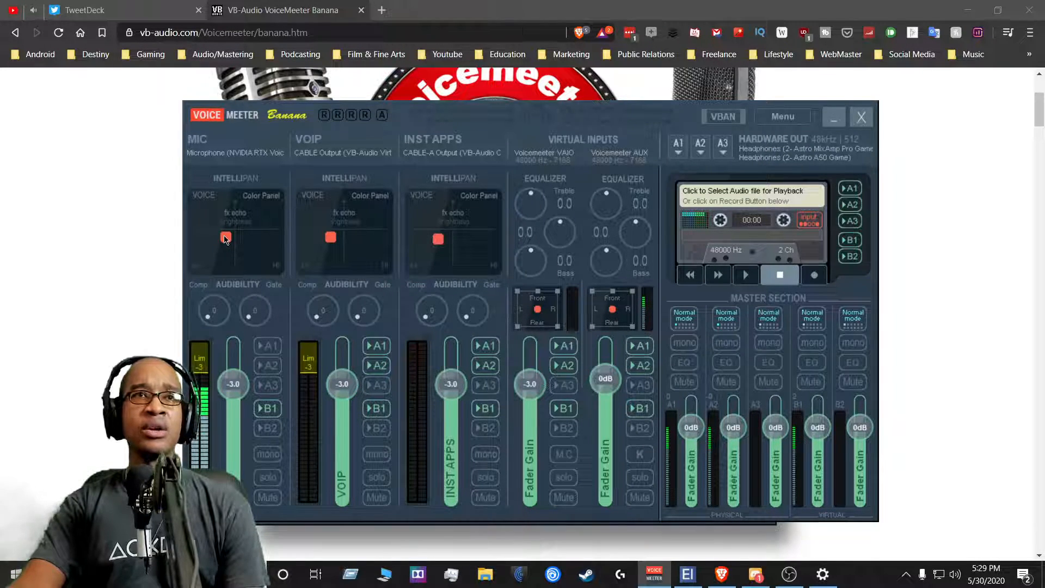
- Reset the MIC strip's IntelliPan color panel point to its default position
{"action": "mouse_move", "coordinate": [225, 239]}
{"action": "left_mouse_down"}
{"action": "mouse_move", "coordinate": [274, 243]}
{"action": "mouse_move", "coordinate": [216, 245]}
{"action": "mouse_move", "coordinate": [272, 247]}
{"action": "mouse_move", "coordinate": [237, 243]}
{"action": "left_mouse_up"}
{"action": "double_click", "coordinate": [237, 243]}
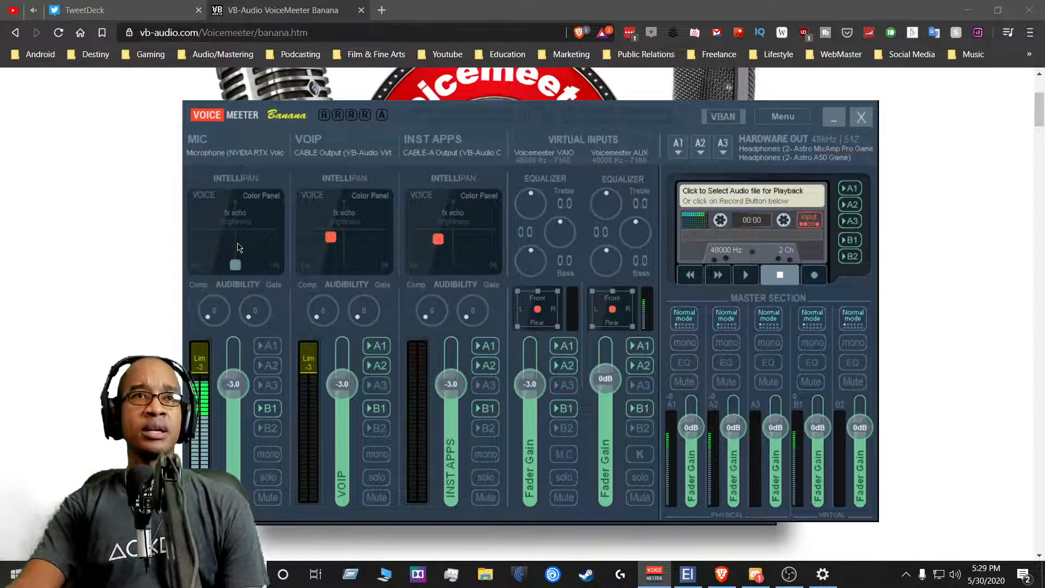
- Move the MIC strip's IntelliPan Color Panel point up and left of centre, and cycle through its Modulation and Position panels back to Voice
{"action": "left_click_drag", "start_coordinate": [236, 265], "coordinate": [222, 246]}
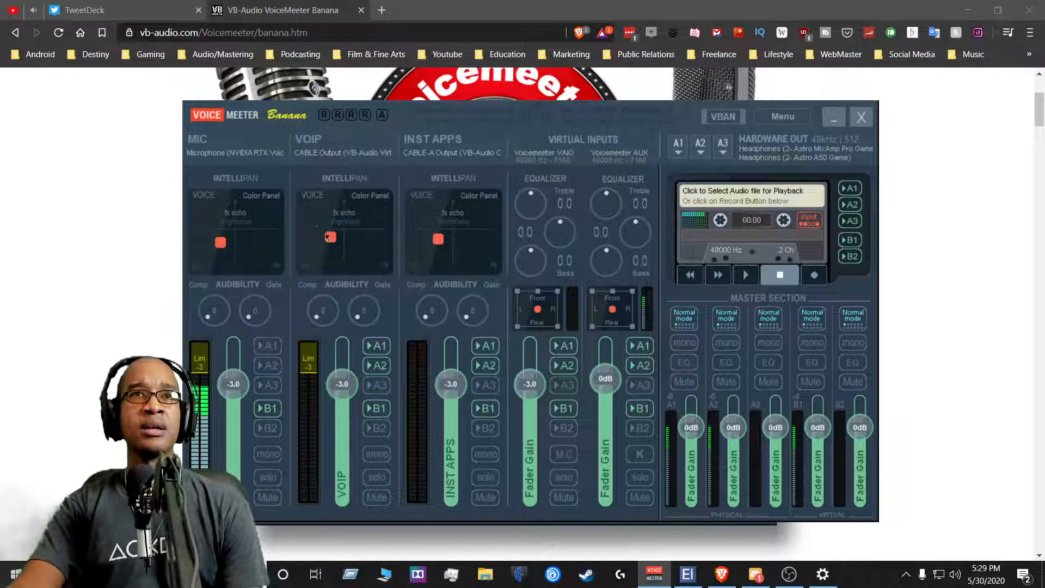
{"action": "left_click", "coordinate": [257, 223]}
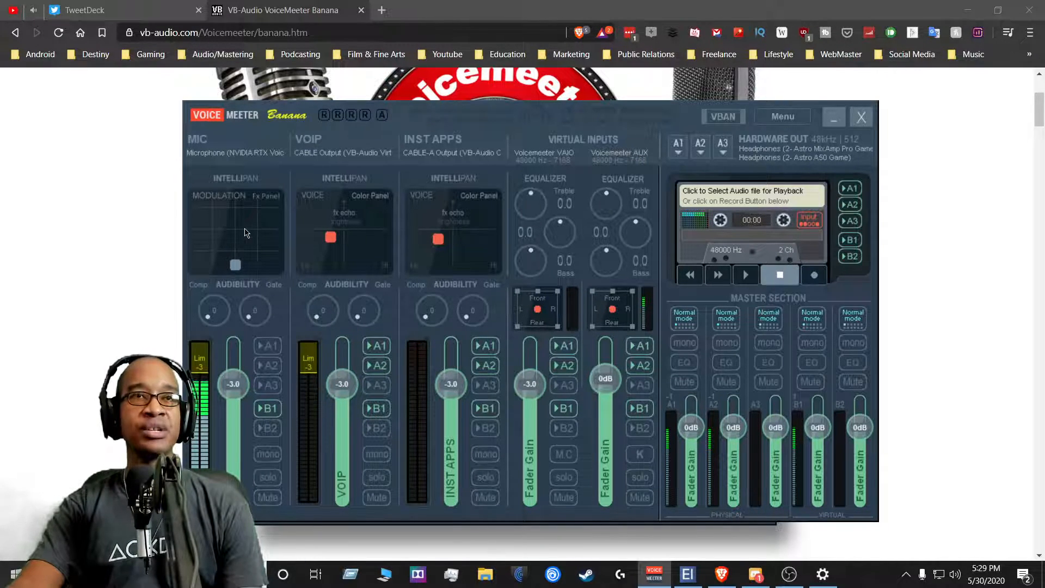
{"action": "left_click", "coordinate": [242, 236]}
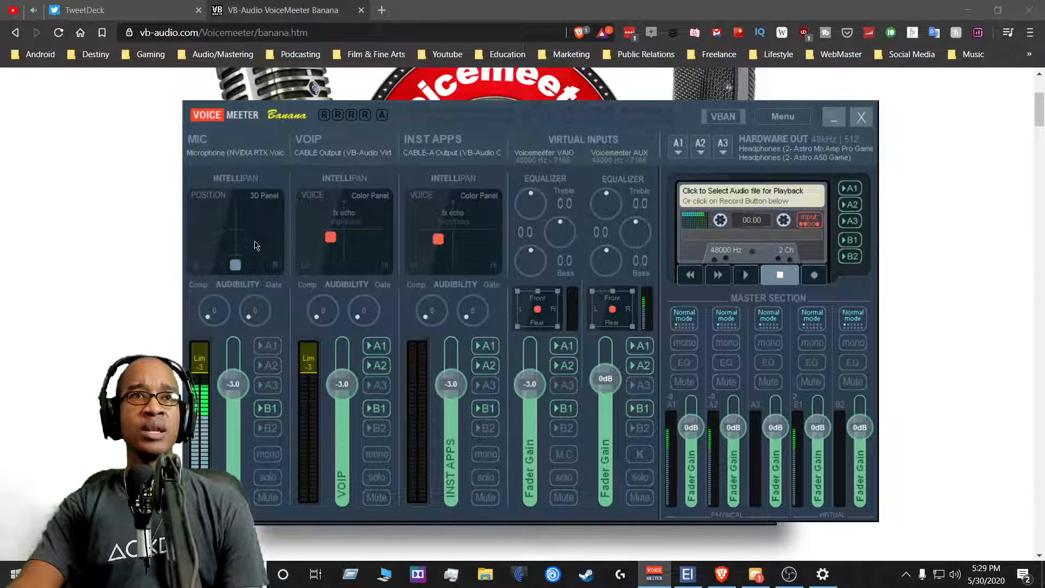
{"action": "left_click", "coordinate": [256, 247]}
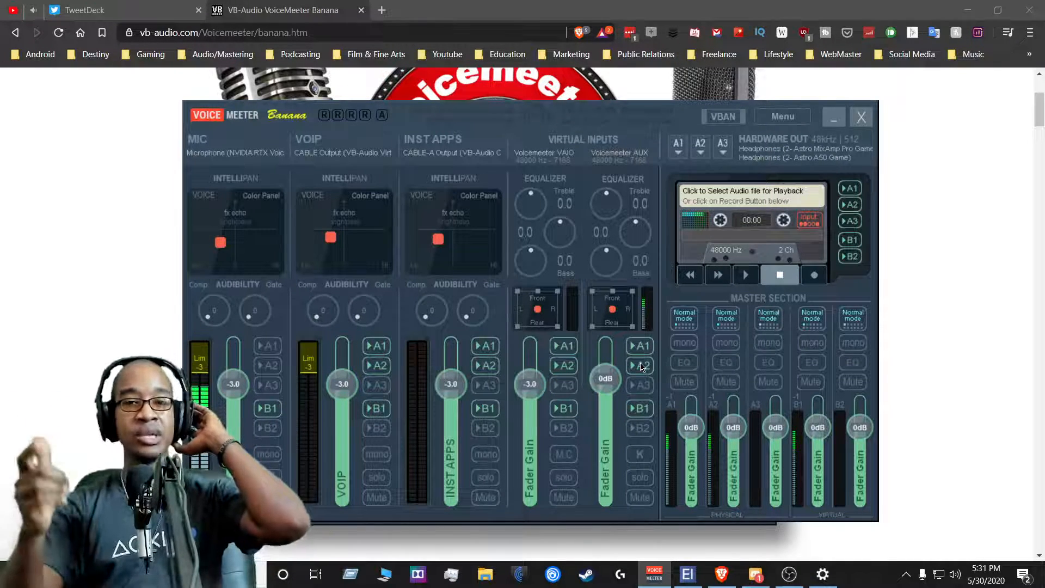
- Review the available devices for hardware output A2 and dismiss the list without changing the selection
{"action": "left_click", "coordinate": [718, 142]}
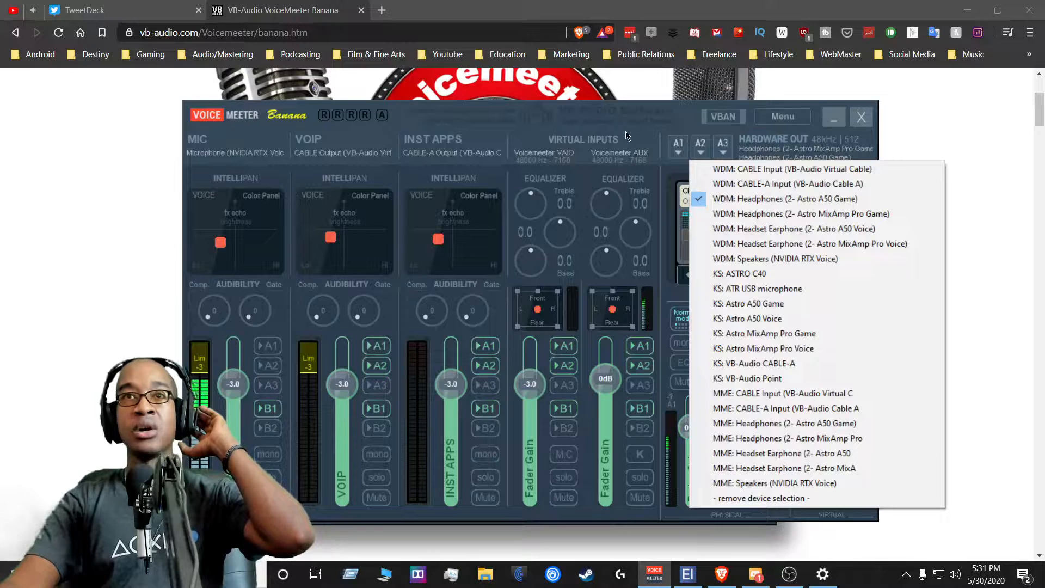
{"action": "left_click", "coordinate": [556, 140]}
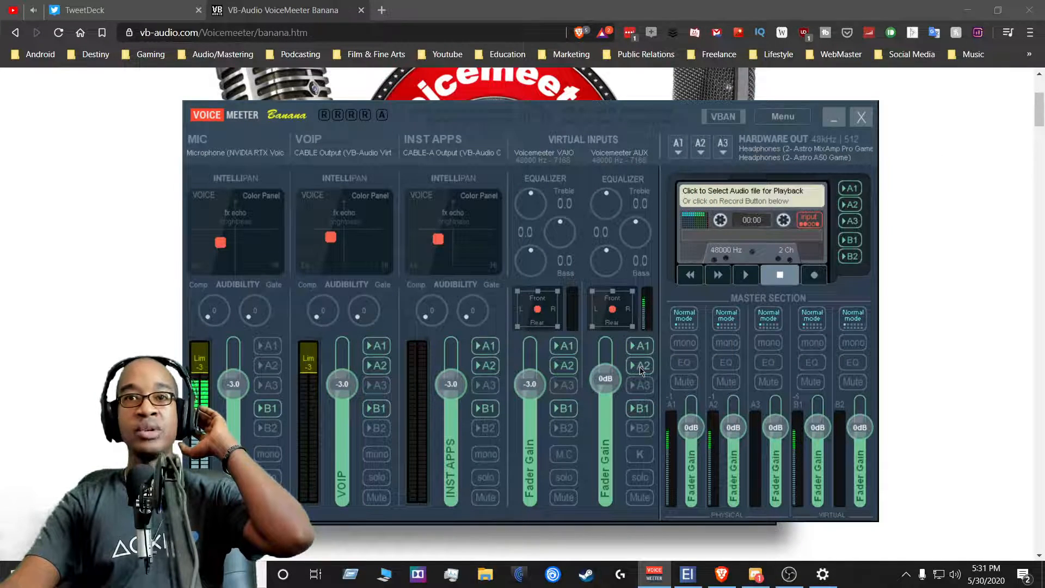
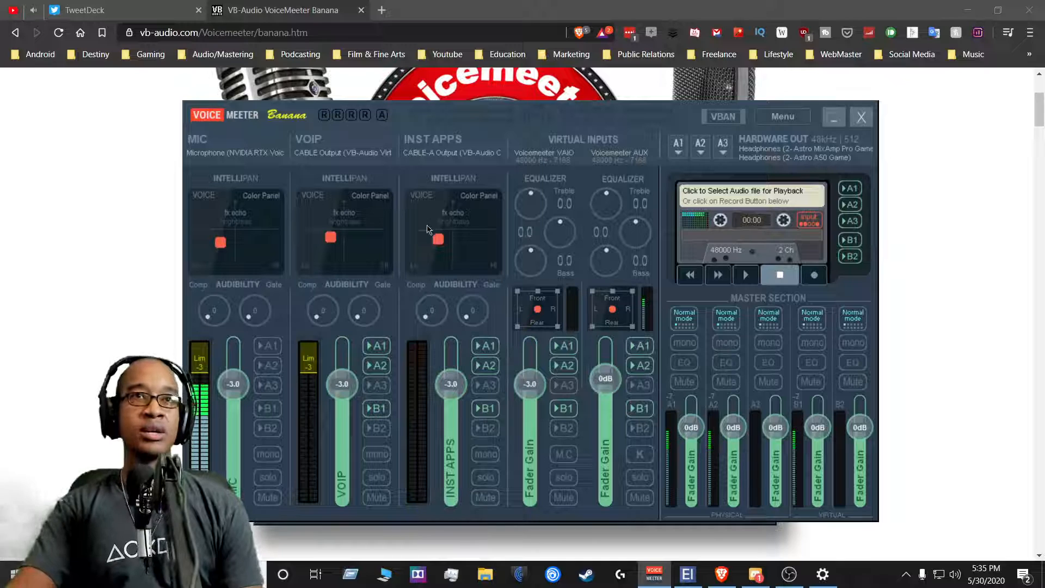
- Open the cassette's Recorder Options and disarm Virtual AUX in the pre-fader inputs
{"action": "left_click", "coordinate": [700, 221]}
{"action": "left_click_drag", "start_coordinate": [592, 120], "coordinate": [561, 317]}
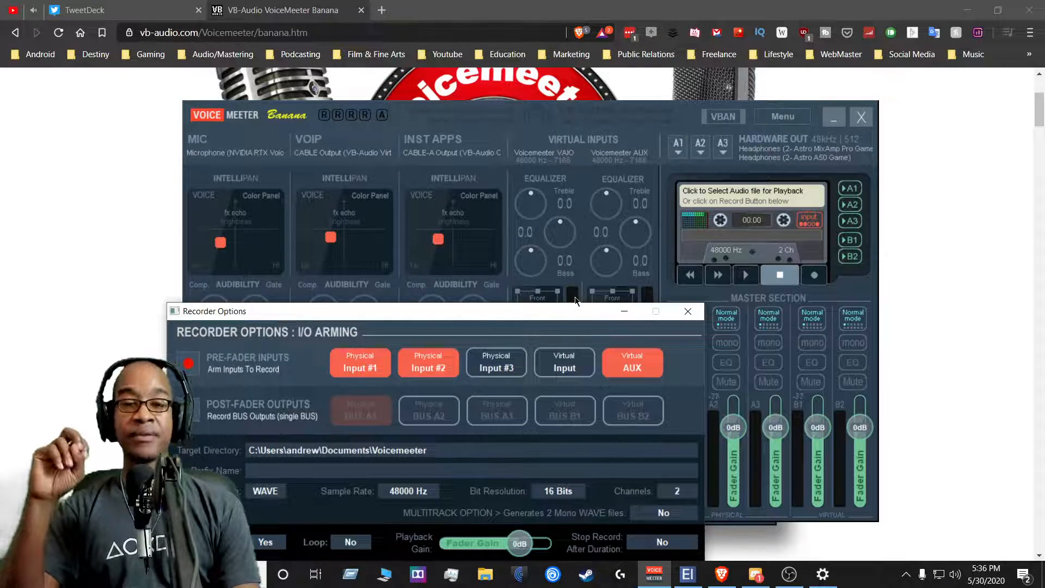
{"action": "left_click", "coordinate": [631, 366]}
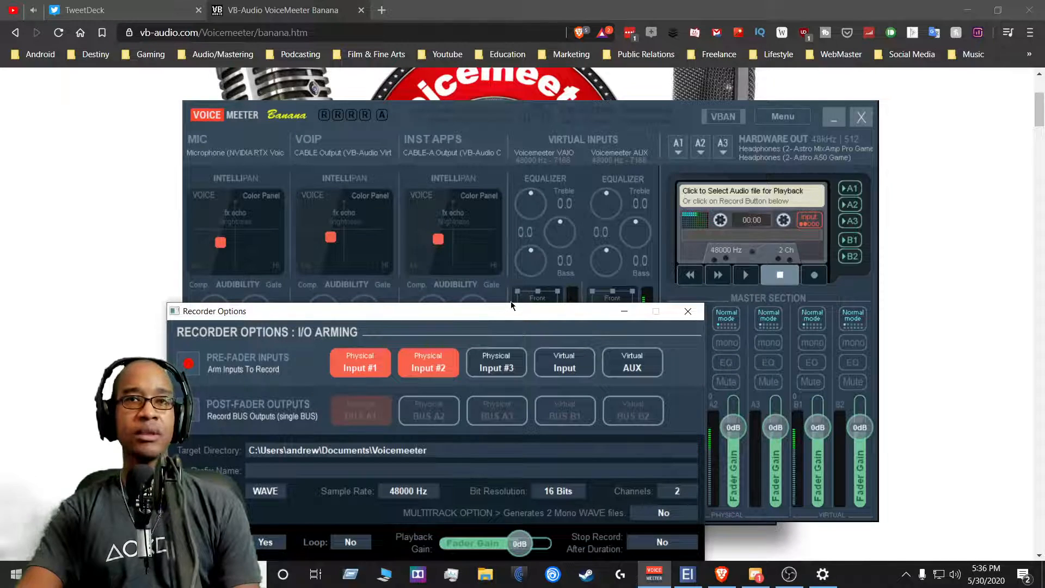
{"action": "left_click_drag", "start_coordinate": [514, 309], "coordinate": [533, 381]}
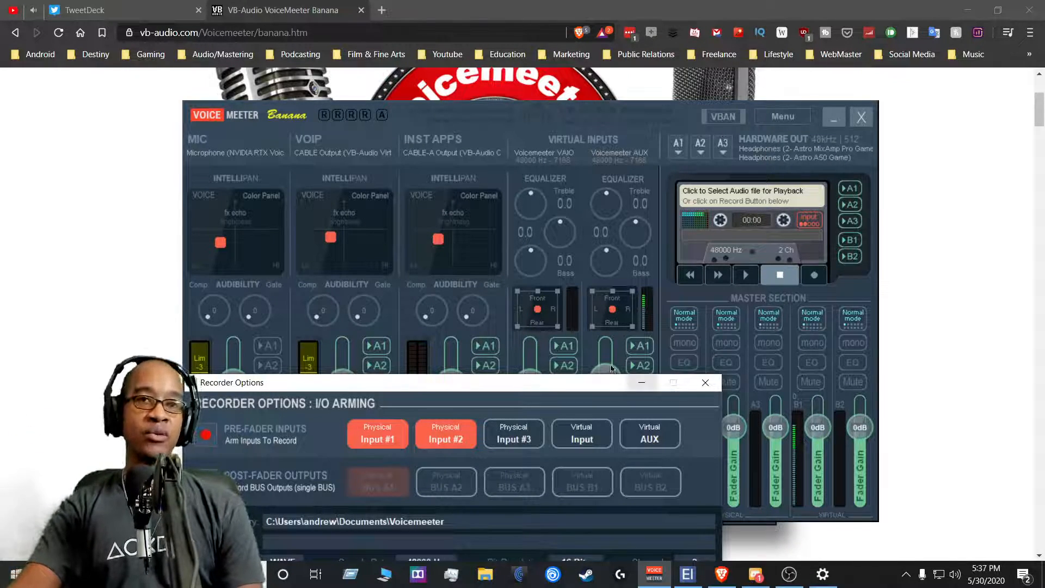
- Switch the recorder source to post-fader outputs and select Virtual BUS B1 as the recorded bus
{"action": "left_click_drag", "start_coordinate": [539, 379], "coordinate": [641, 254]}
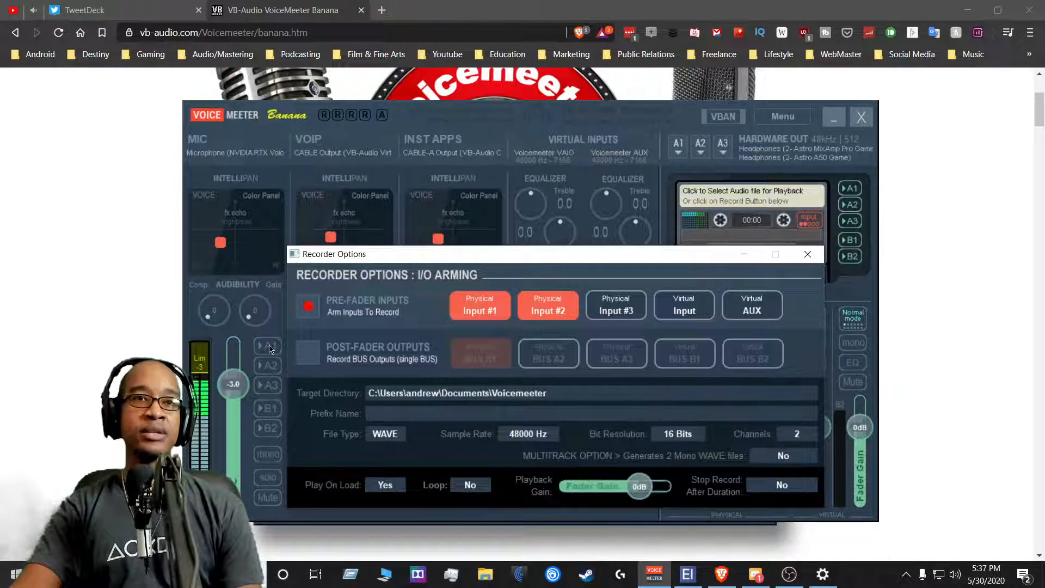
{"action": "left_click", "coordinate": [312, 354]}
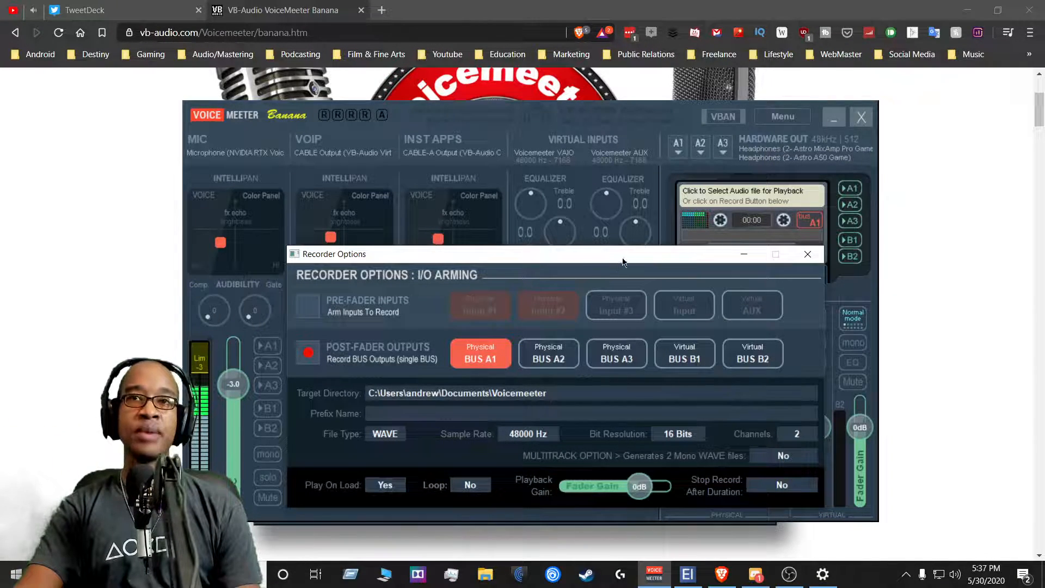
{"action": "left_click_drag", "start_coordinate": [629, 248], "coordinate": [585, 266]}
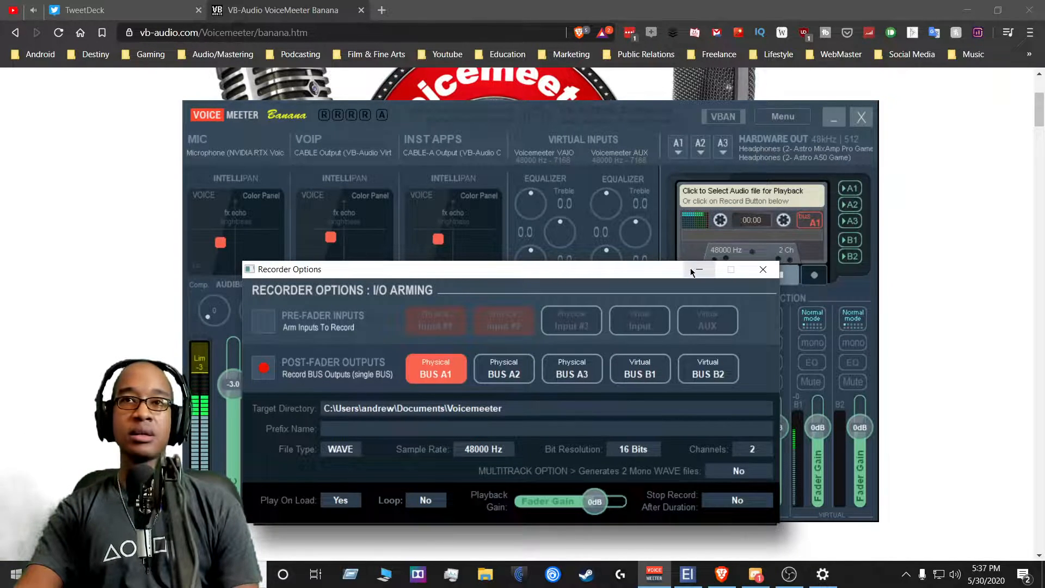
{"action": "left_click_drag", "start_coordinate": [653, 271], "coordinate": [532, 209]}
{"action": "left_click", "coordinate": [528, 309]}
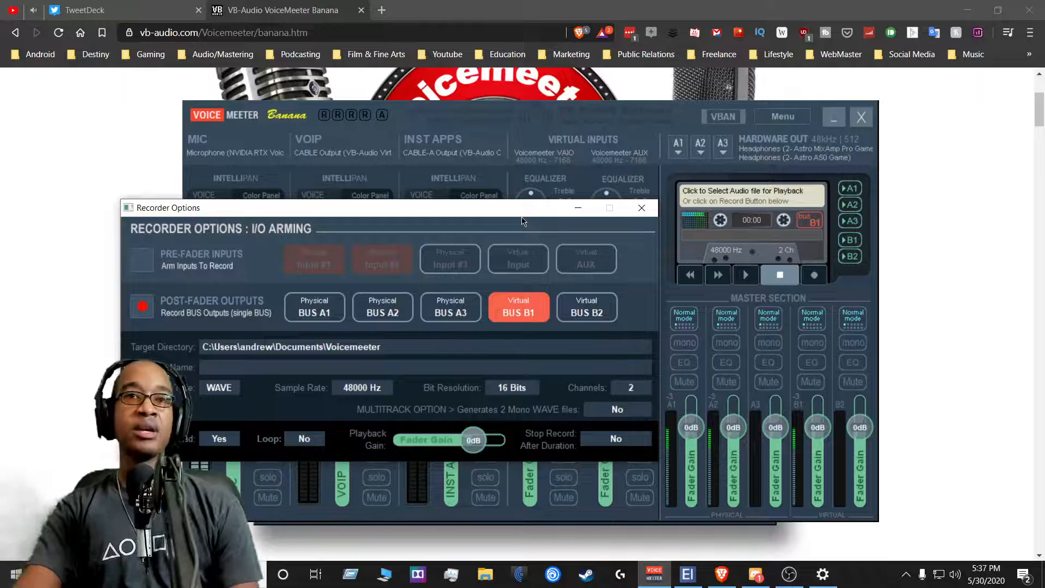
{"action": "left_click_drag", "start_coordinate": [522, 206], "coordinate": [874, 167]}
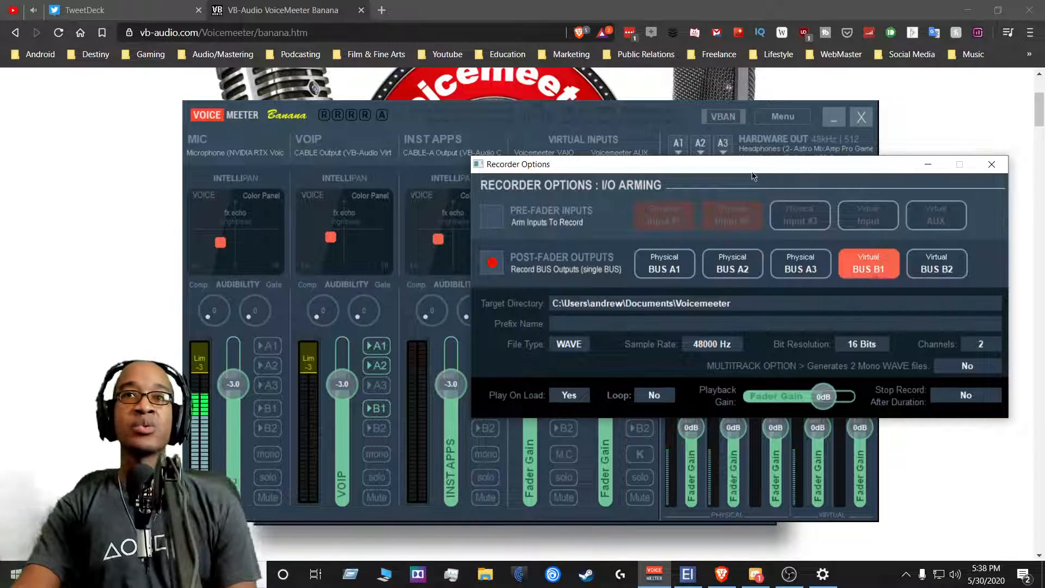
{"action": "left_click_drag", "start_coordinate": [753, 175], "coordinate": [488, 73]}
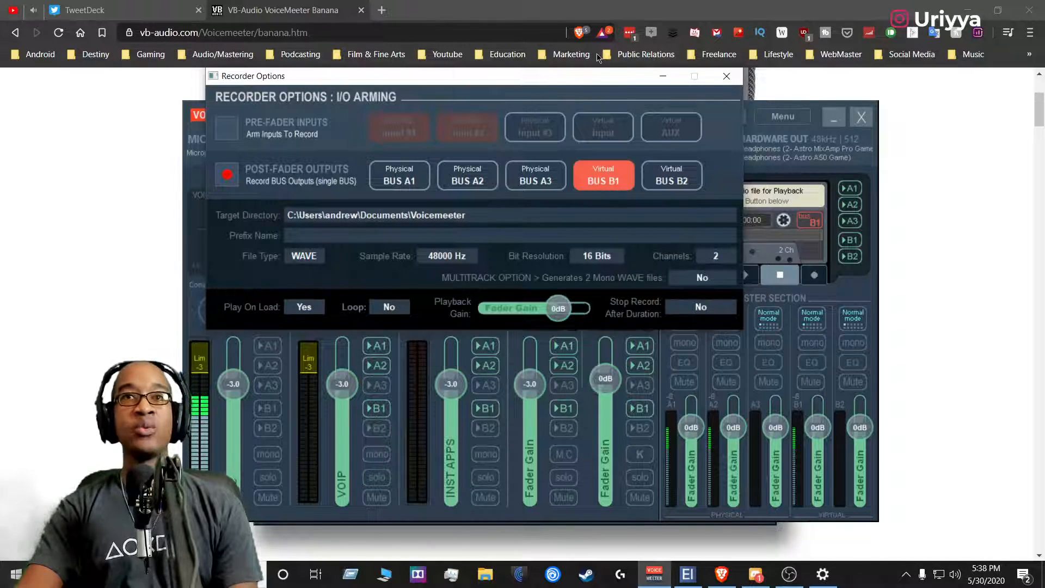
{"action": "mouse_move", "coordinate": [565, 83]}
{"action": "left_mouse_down"}
{"action": "mouse_move", "coordinate": [554, 67]}
{"action": "mouse_move", "coordinate": [558, 156]}
{"action": "mouse_move", "coordinate": [523, 347]}
{"action": "mouse_move", "coordinate": [528, 390]}
{"action": "mouse_move", "coordinate": [561, 122]}
{"action": "mouse_move", "coordinate": [552, 77]}
{"action": "left_mouse_up"}
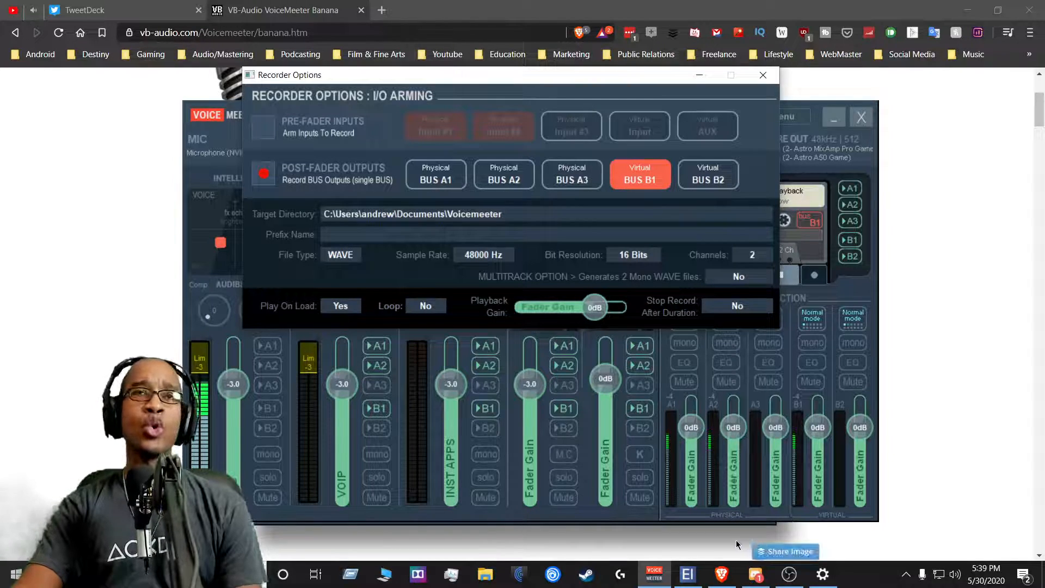
- Switch the recorder source to pre-fader inputs and close Recorder Options
{"action": "left_click", "coordinate": [271, 135]}
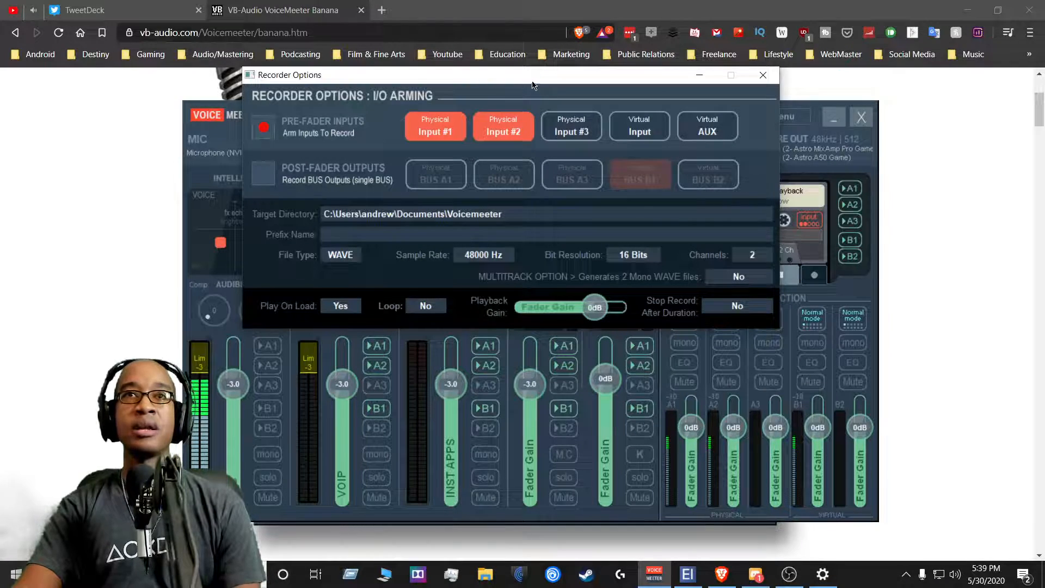
{"action": "left_click_drag", "start_coordinate": [534, 85], "coordinate": [442, 330]}
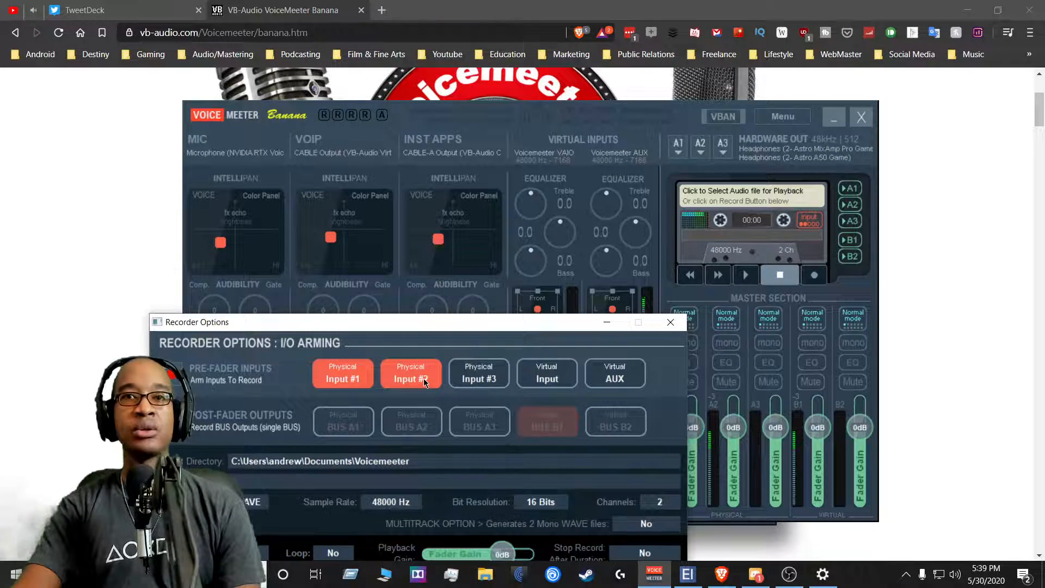
{"action": "left_click_drag", "start_coordinate": [563, 330], "coordinate": [582, 432]}
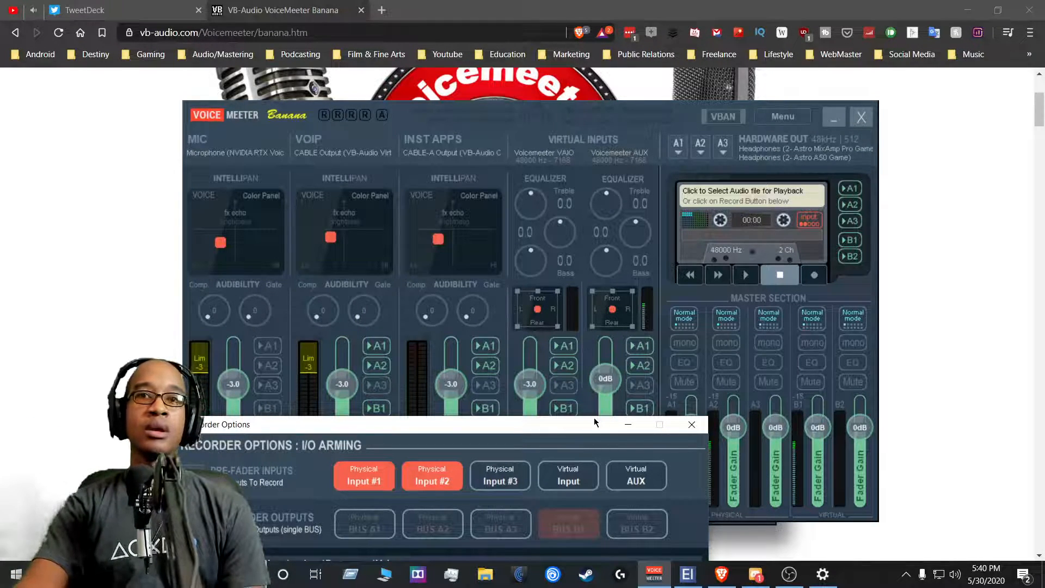
{"action": "left_click_drag", "start_coordinate": [587, 422], "coordinate": [646, 235]}
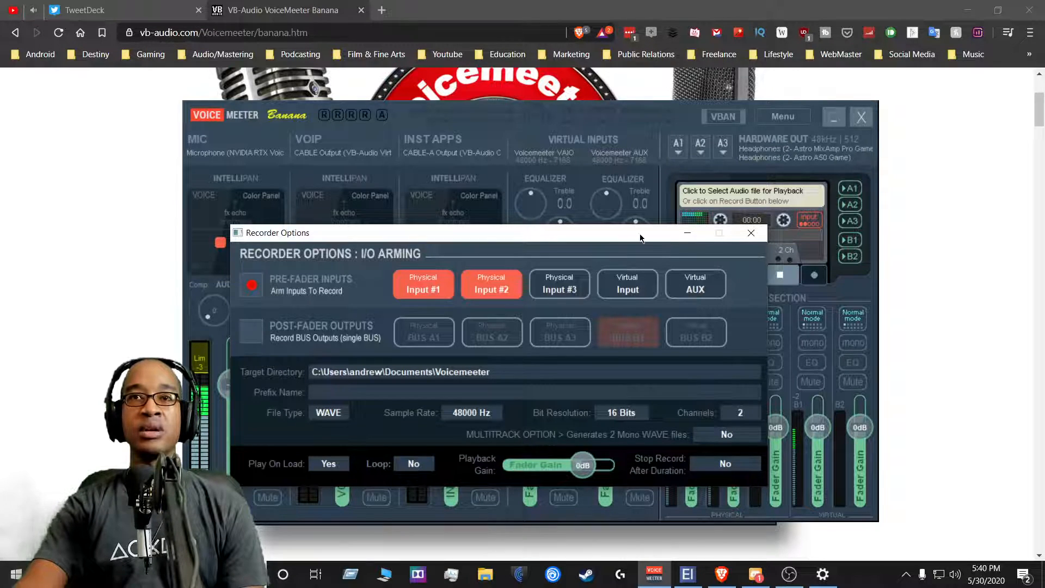
{"action": "left_click_drag", "start_coordinate": [640, 238], "coordinate": [873, 270]}
{"action": "left_click", "coordinate": [977, 266]}
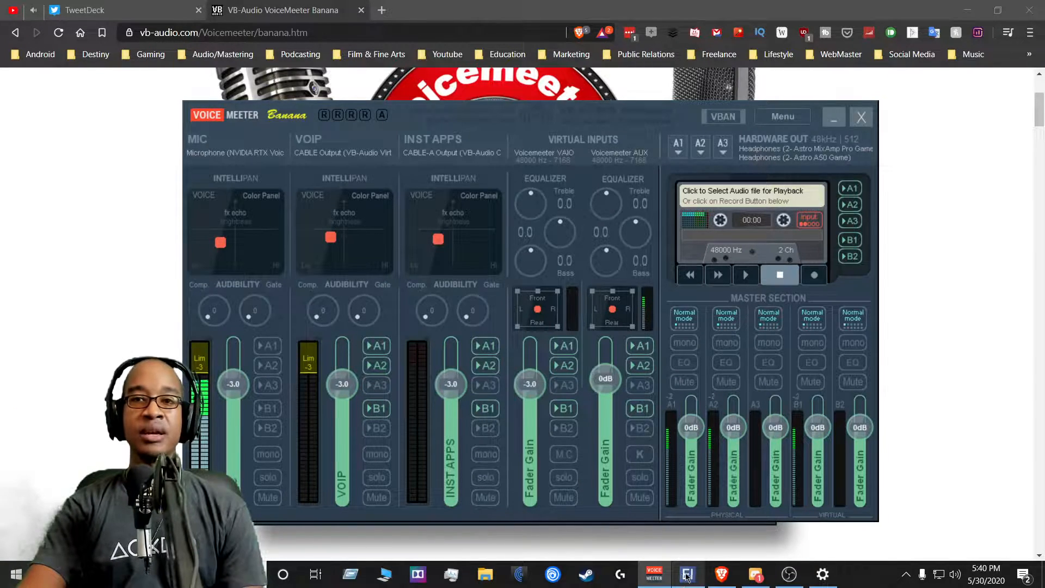
- Switch to Element and inspect the settings of the reaeq-standalone and reacomp-standalone plugins in the first chain, closing each window
{"action": "left_click", "coordinate": [686, 574]}
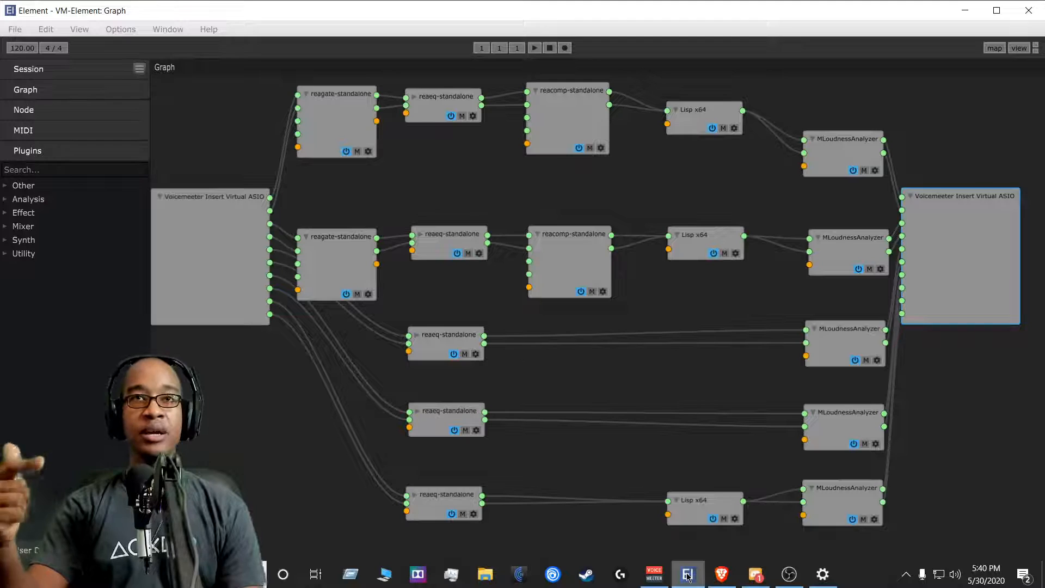
{"action": "double_click", "coordinate": [419, 113]}
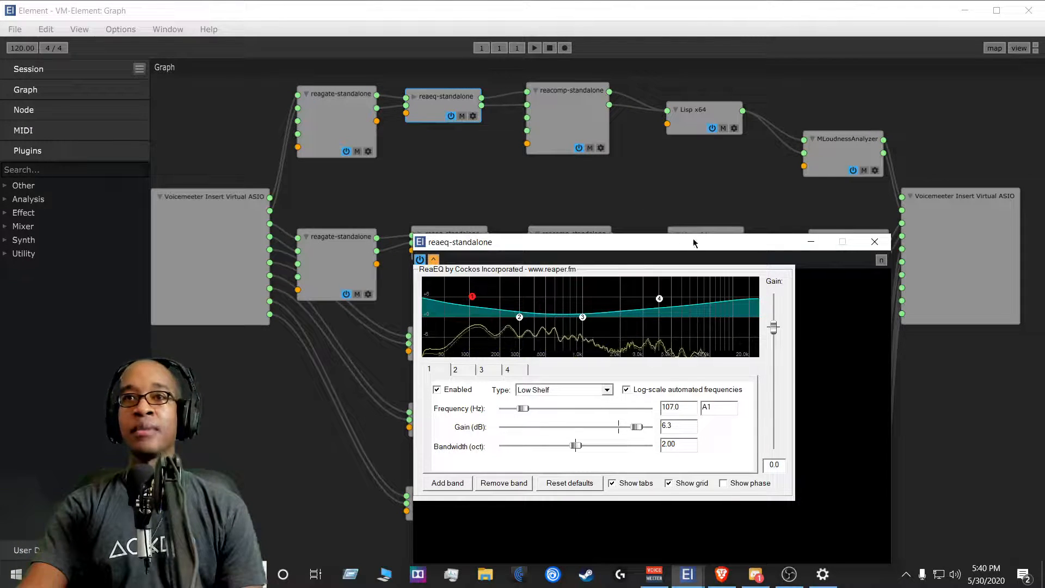
{"action": "left_click", "coordinate": [874, 242]}
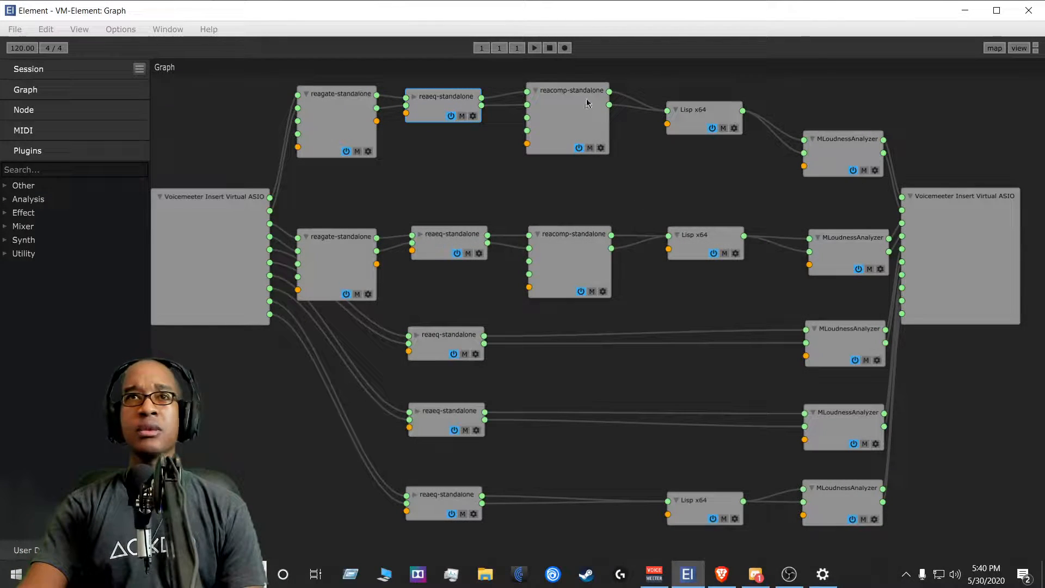
{"action": "double_click", "coordinate": [554, 117]}
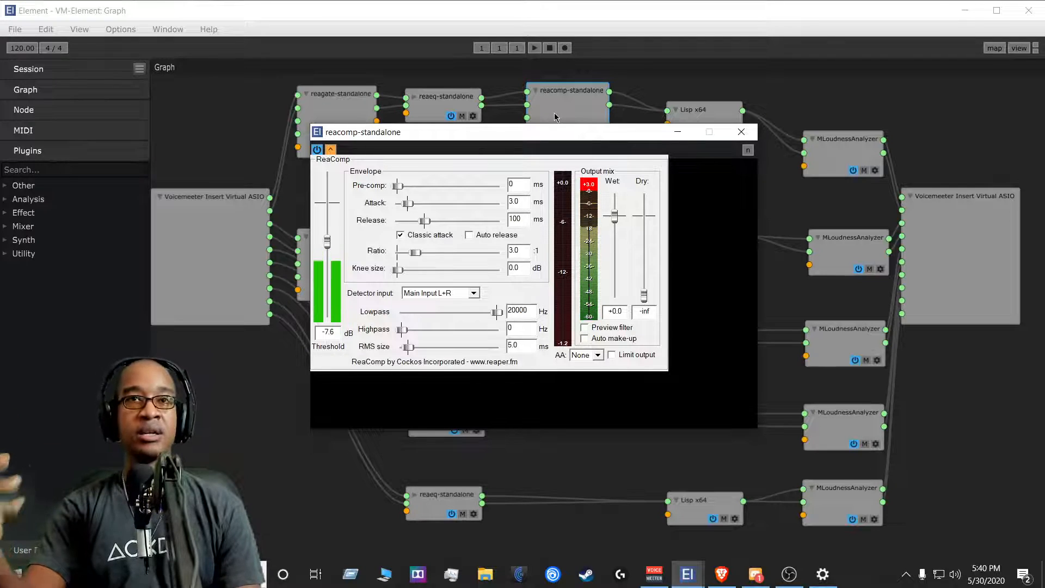
{"action": "left_click_drag", "start_coordinate": [635, 133], "coordinate": [735, 77]}
{"action": "left_click", "coordinate": [839, 74]}
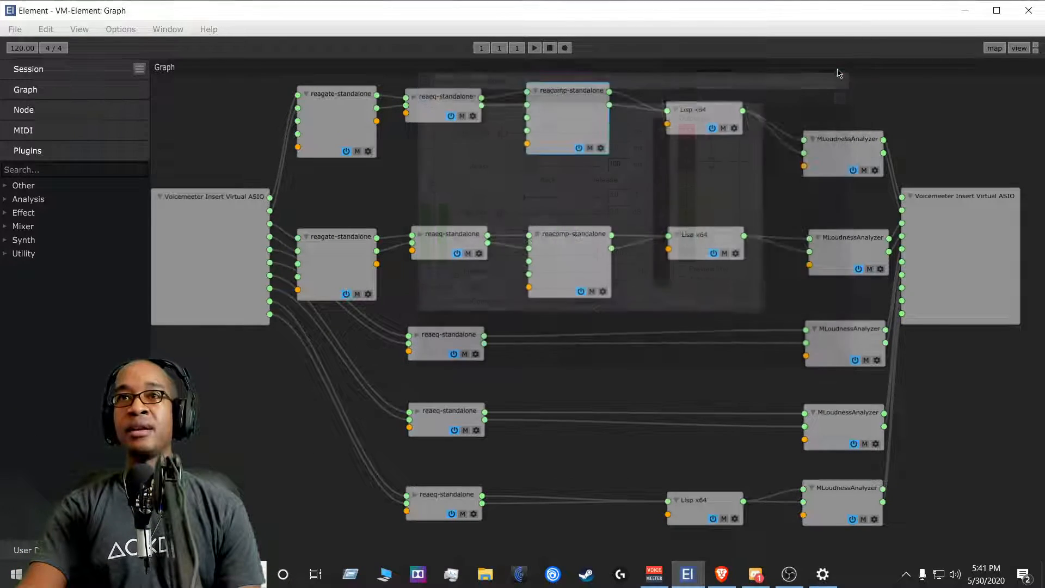
- Inspect the Lisp x64 and MLoudnessAnalyzer plugin settings in the first chain, closing each window
{"action": "double_click", "coordinate": [682, 125]}
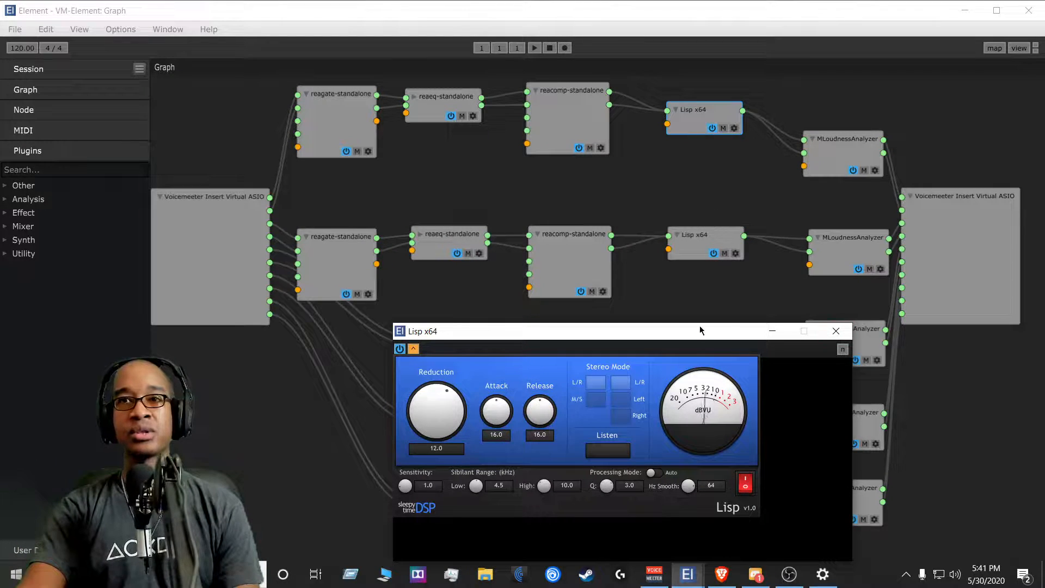
{"action": "left_click_drag", "start_coordinate": [700, 325], "coordinate": [665, 304]}
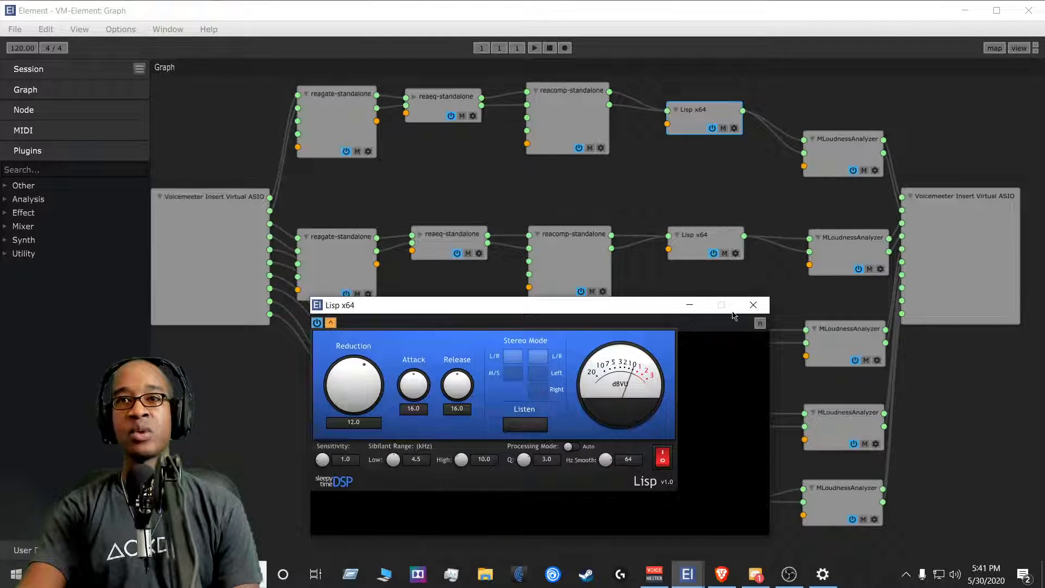
{"action": "left_click", "coordinate": [753, 305]}
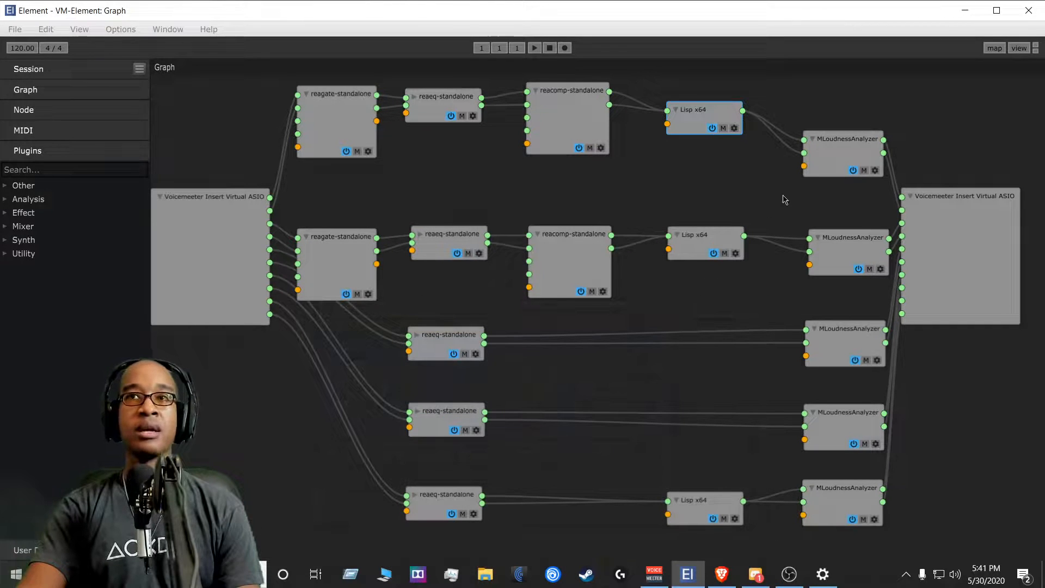
{"action": "double_click", "coordinate": [817, 162]}
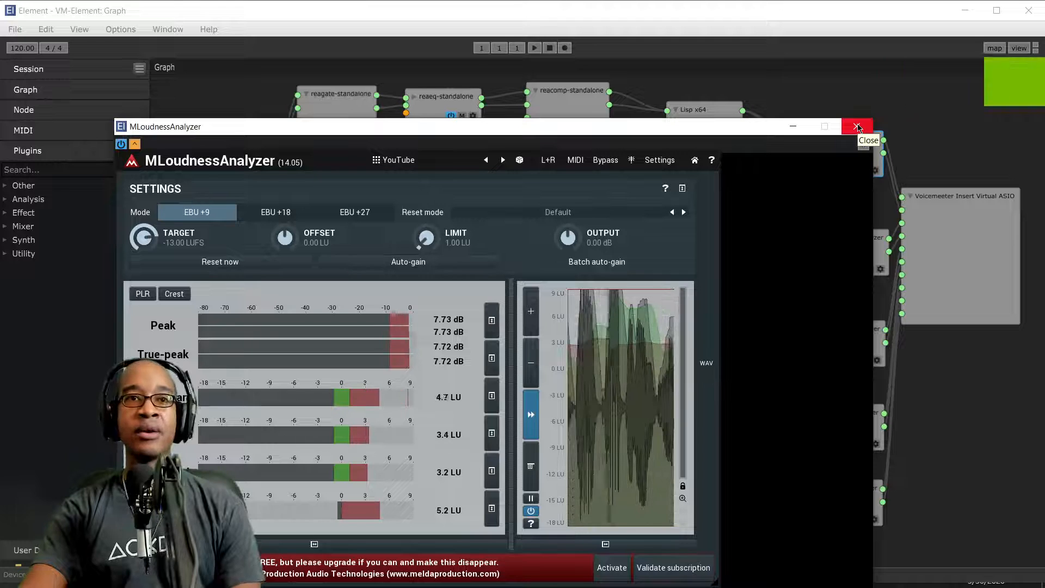
{"action": "left_click_drag", "start_coordinate": [751, 131], "coordinate": [790, 80]}
{"action": "left_click", "coordinate": [895, 77]}
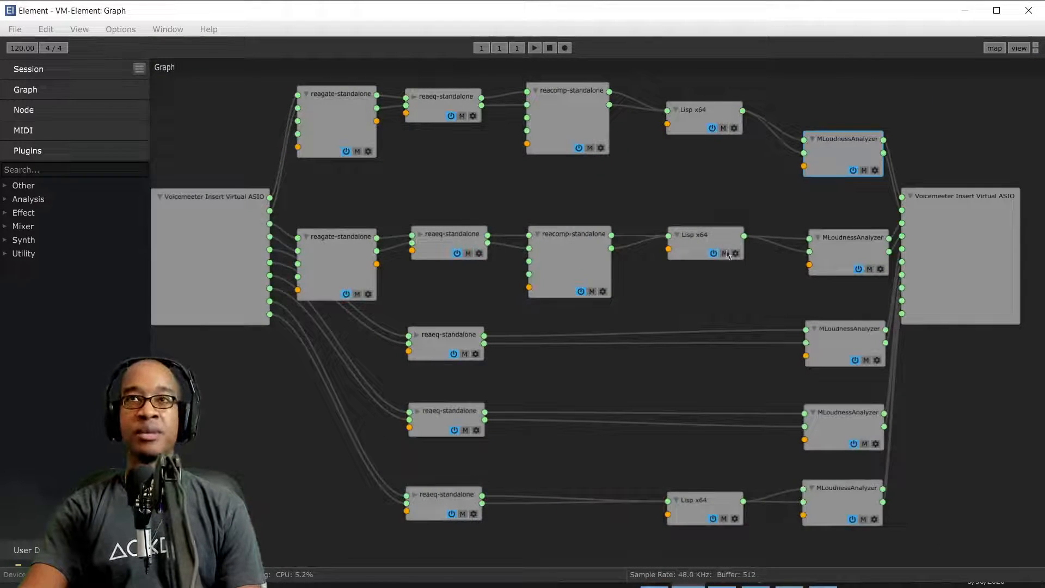
- Return to Voicemeeter Banana and open its System Settings / Options window
{"action": "left_click", "coordinate": [964, 9]}
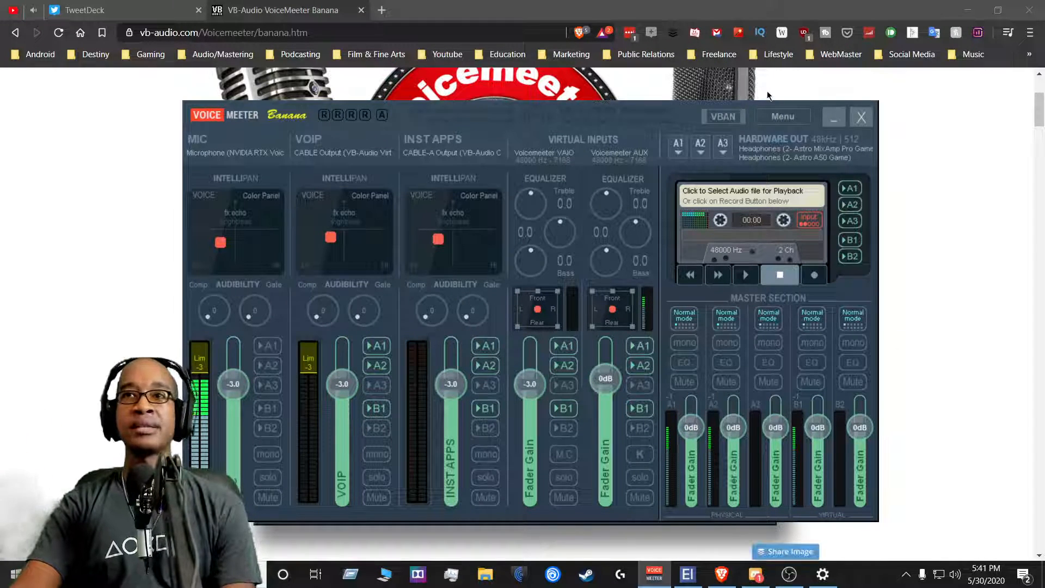
{"action": "left_click", "coordinate": [788, 120]}
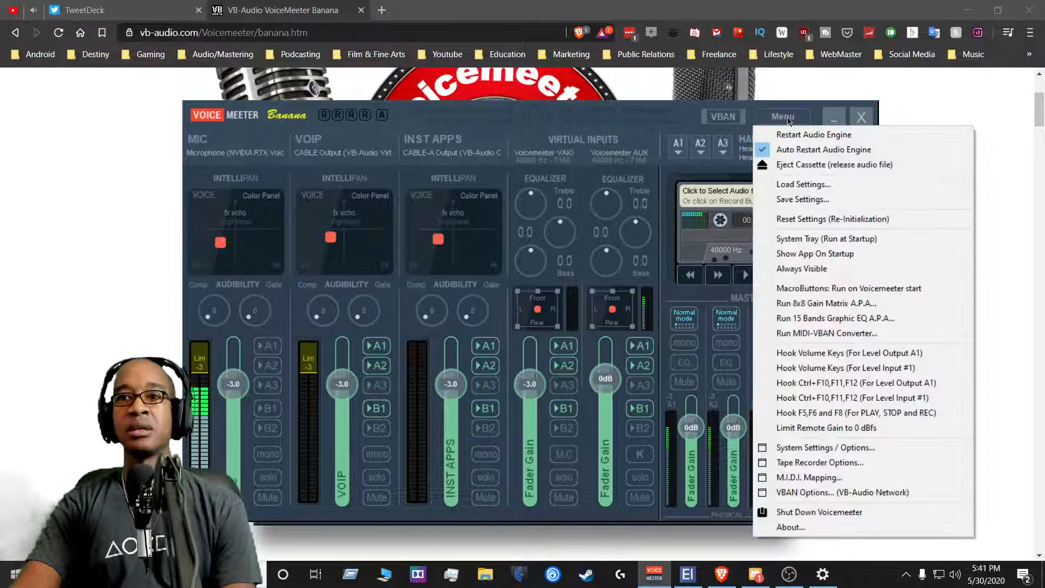
{"action": "left_click", "coordinate": [877, 448]}
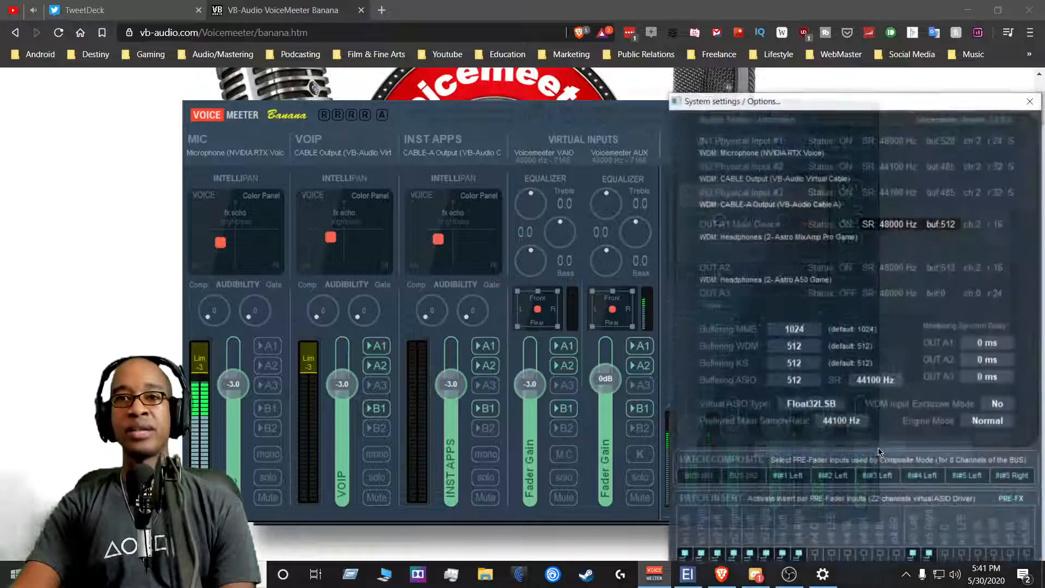
- Review the device status, buffering, sample rate and patch insert settings in System Settings, and close the window
{"action": "left_click_drag", "start_coordinate": [793, 99], "coordinate": [586, 59]}
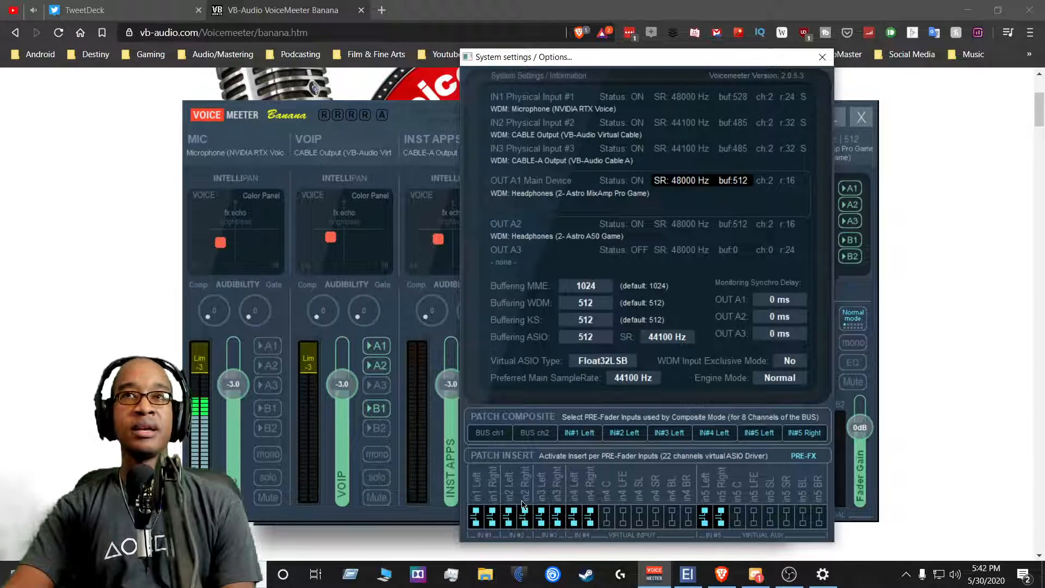
{"action": "left_click_drag", "start_coordinate": [781, 63], "coordinate": [765, 84]}
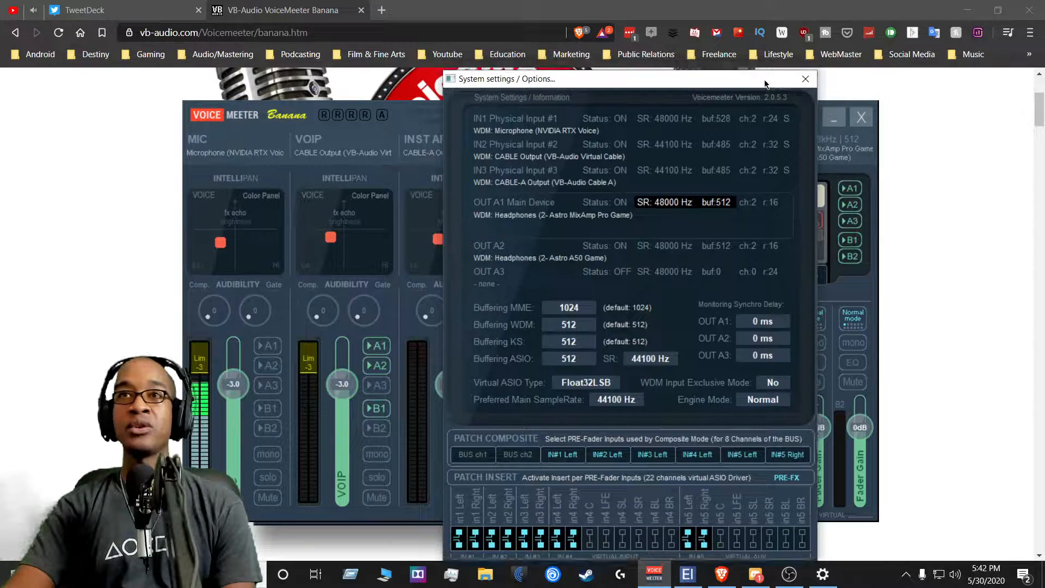
{"action": "left_click", "coordinate": [805, 79]}
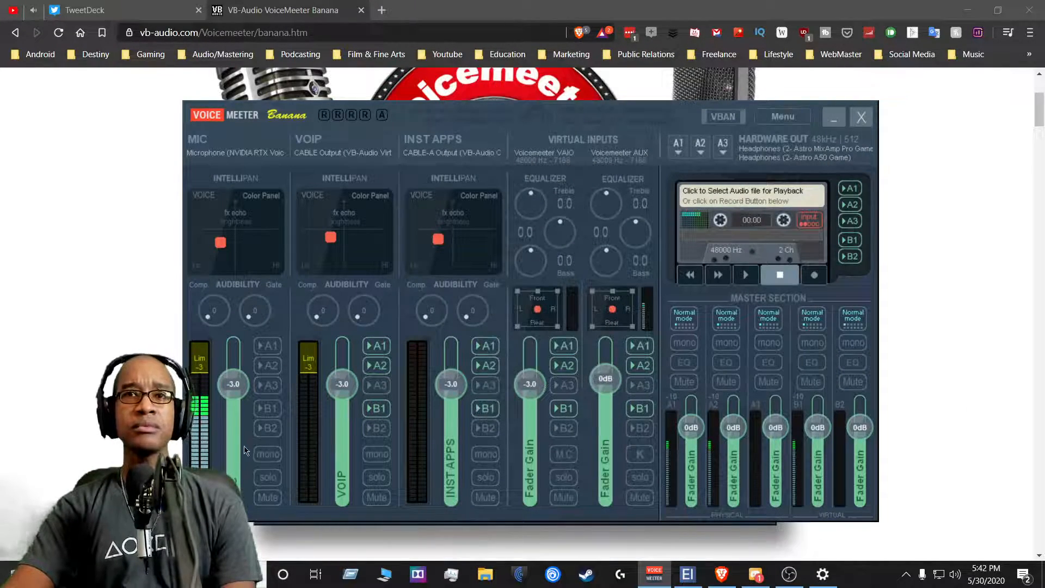
- Inspect the parametric equalizer of physical bus A1 and close its window
{"action": "right_click", "coordinate": [690, 363]}
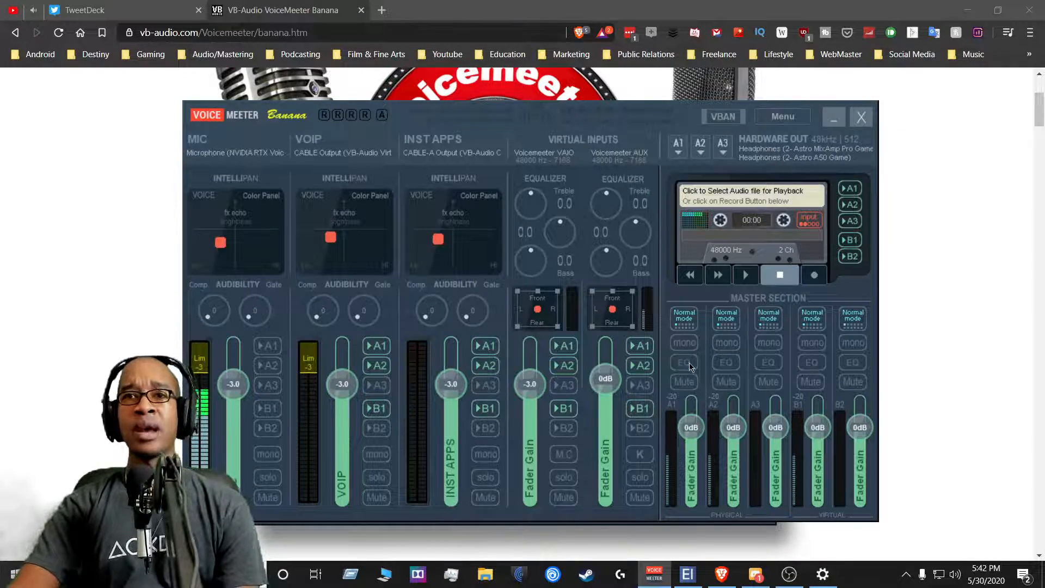
{"action": "left_click_drag", "start_coordinate": [621, 137], "coordinate": [441, 105]}
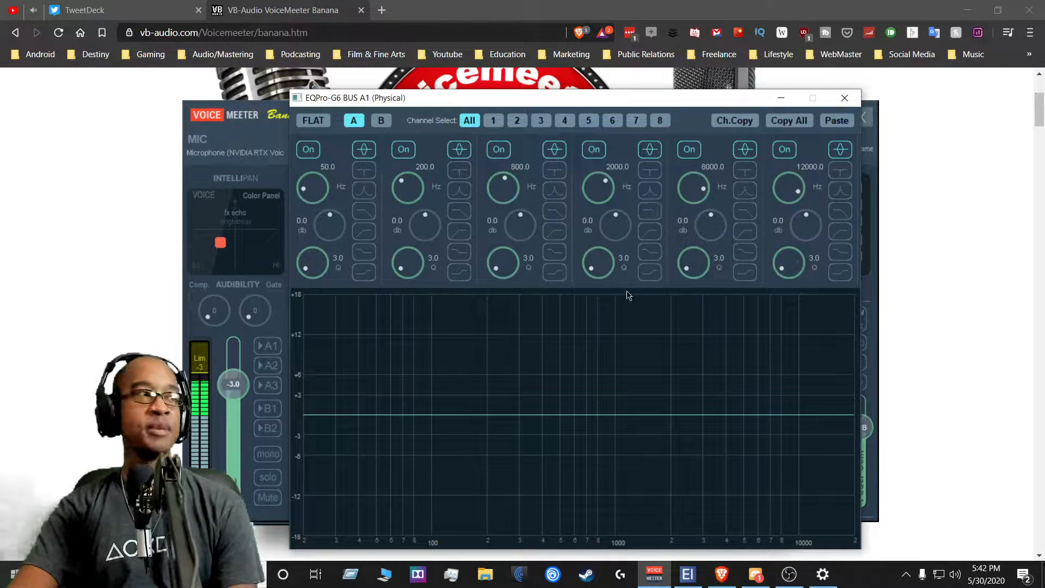
{"action": "left_click", "coordinate": [843, 97]}
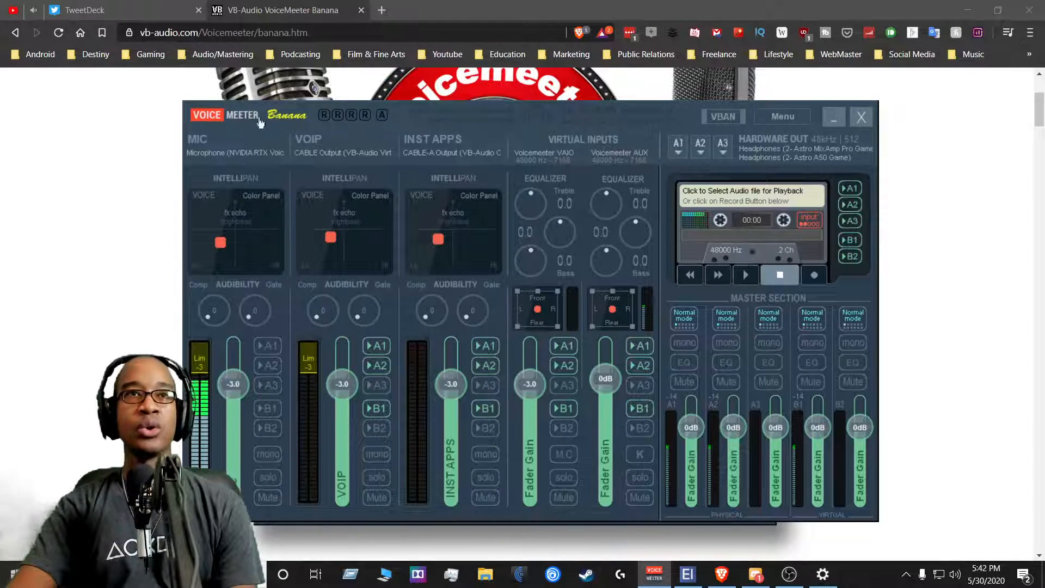
- Set the limiter of the INST APPS strip to -3 dB
{"action": "double_click", "coordinate": [422, 349]}
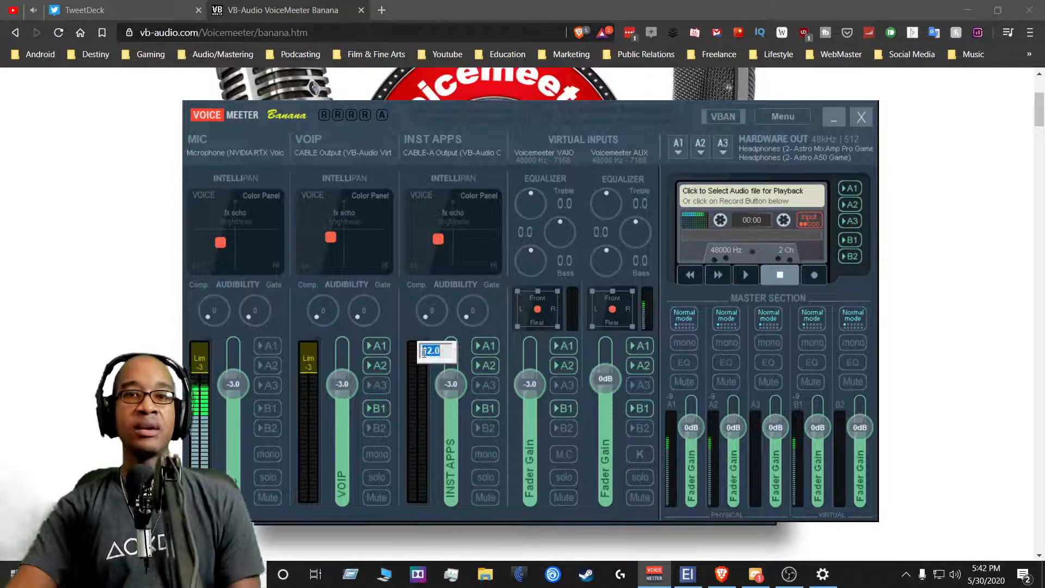
{"action": "type", "text": "-3"}
{"action": "key", "text": "Return"}
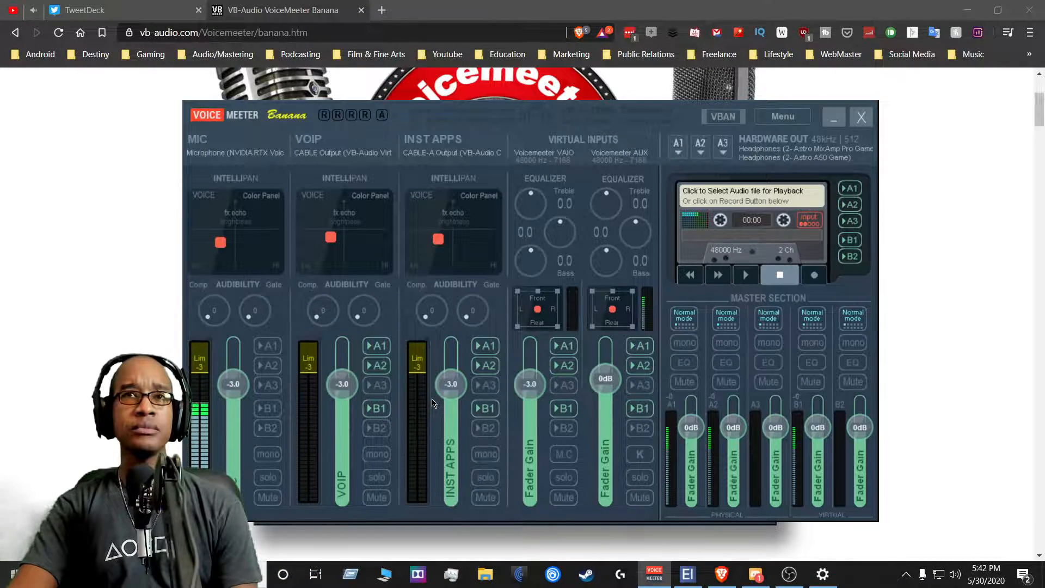
- Set the limiters of the Voicemeeter VAIO and Voicemeeter AUX virtual inputs to -3 dB
{"action": "double_click", "coordinate": [570, 296]}
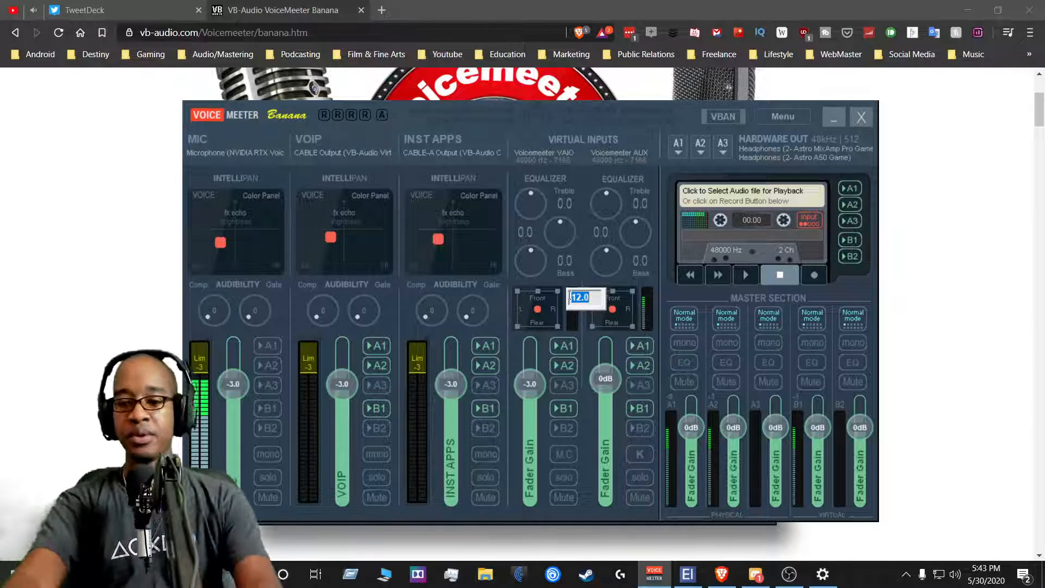
{"action": "key", "text": "BackSpace"}
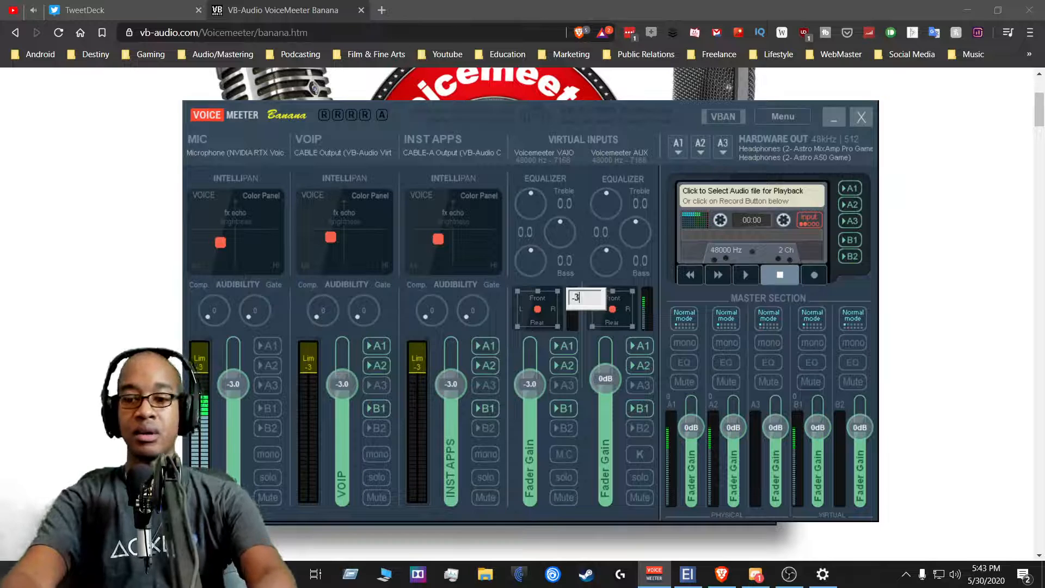
{"action": "key", "text": "Return"}
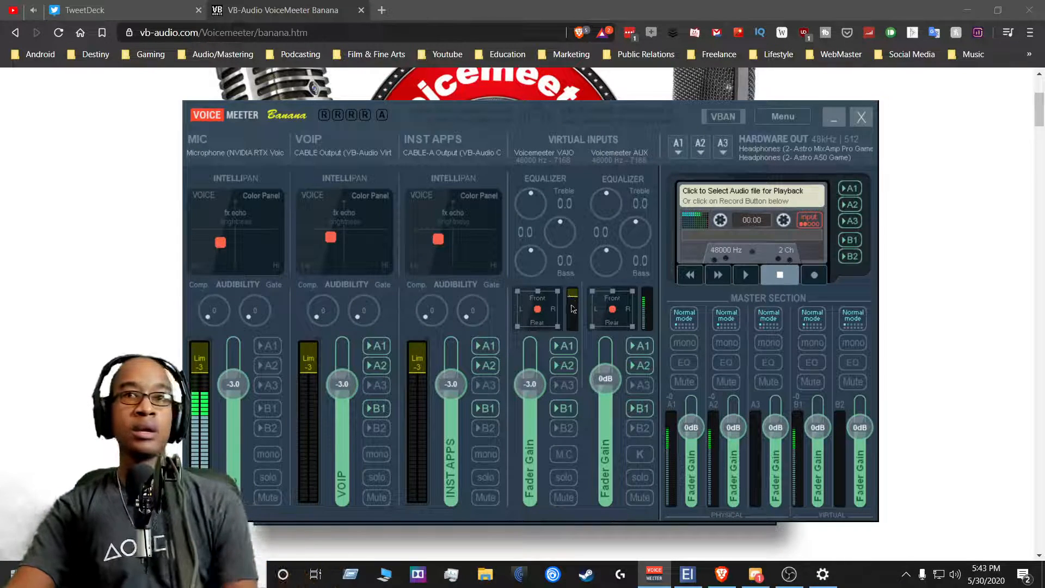
{"action": "double_click", "coordinate": [644, 298]}
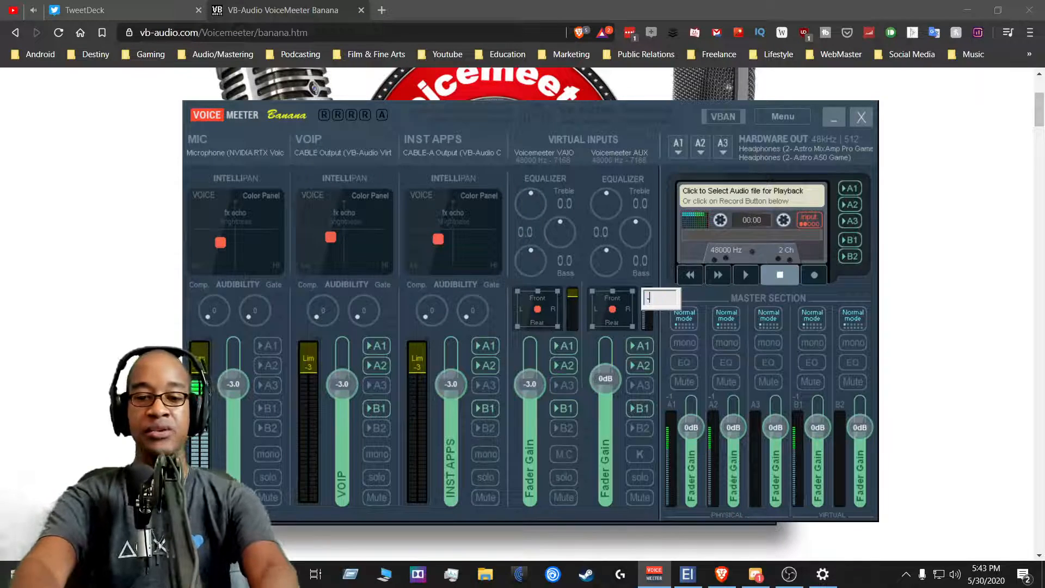
{"action": "key", "text": "Return"}
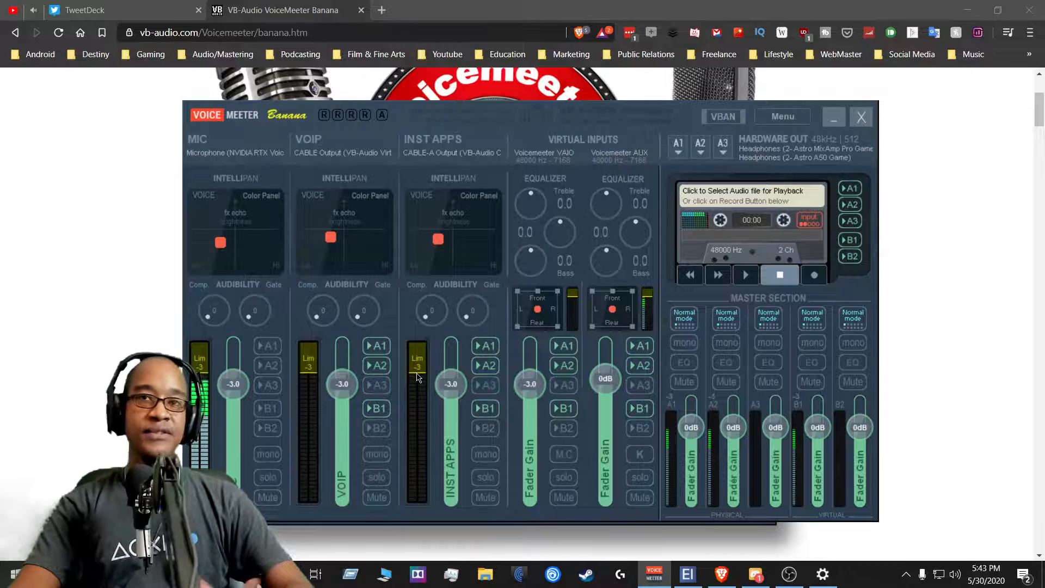
{"action": "mouse_move", "coordinate": [417, 376]}
{"action": "left_mouse_down"}
{"action": "mouse_move", "coordinate": [422, 346]}
{"action": "mouse_move", "coordinate": [419, 474]}
{"action": "mouse_move", "coordinate": [412, 377]}
{"action": "left_mouse_up"}
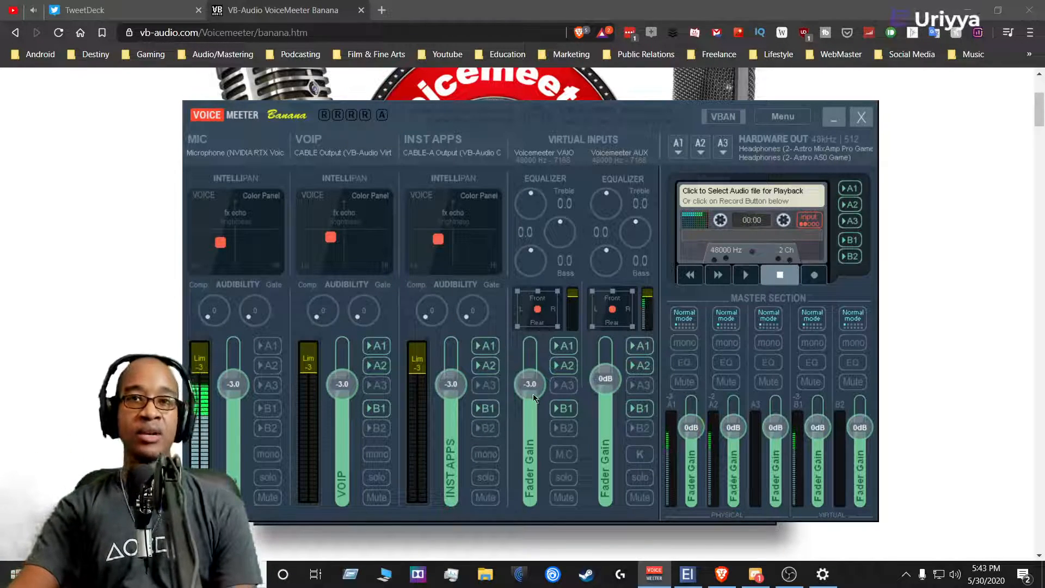
- Try raising and lowering the Voicemeeter VAIO fader gain, and return it to -3.0 dB
{"action": "scroll", "coordinate": [534, 398], "scroll_direction": "up", "scroll_amount": 6}
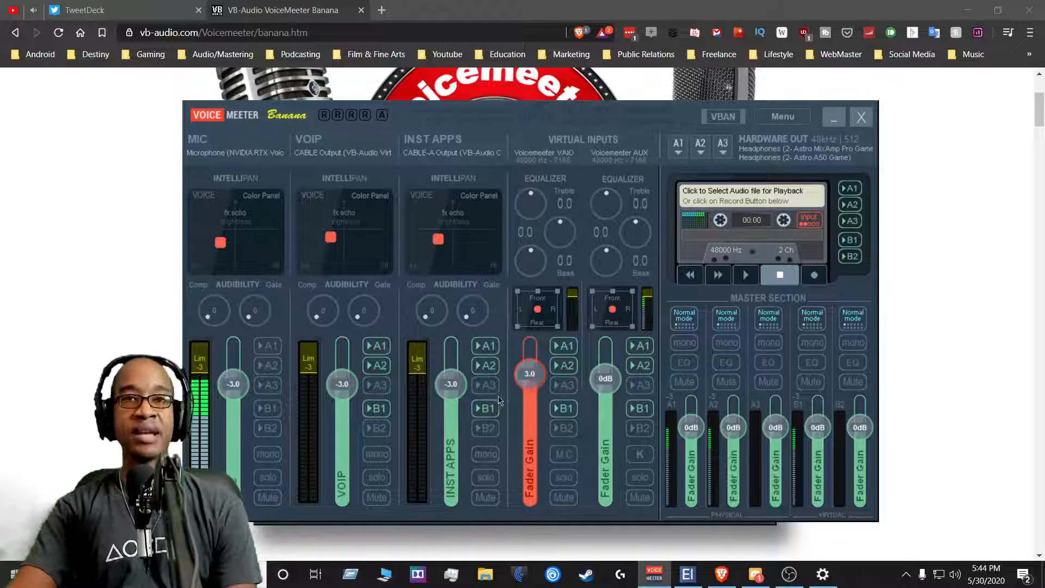
{"action": "scroll", "coordinate": [533, 376], "scroll_direction": "down", "scroll_amount": 4}
{"action": "scroll", "coordinate": [532, 375], "scroll_direction": "up", "scroll_amount": 2}
{"action": "scroll", "coordinate": [532, 374], "scroll_direction": "down", "scroll_amount": 7}
{"action": "scroll", "coordinate": [532, 375], "scroll_direction": "up", "scroll_amount": 6}
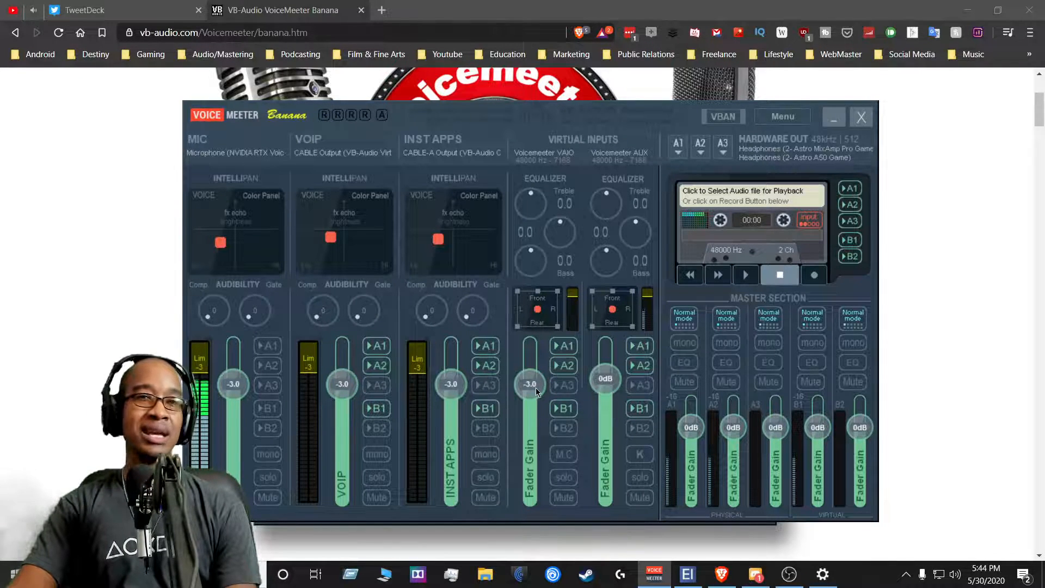
{"action": "scroll", "coordinate": [535, 388], "scroll_direction": "up", "scroll_amount": 9}
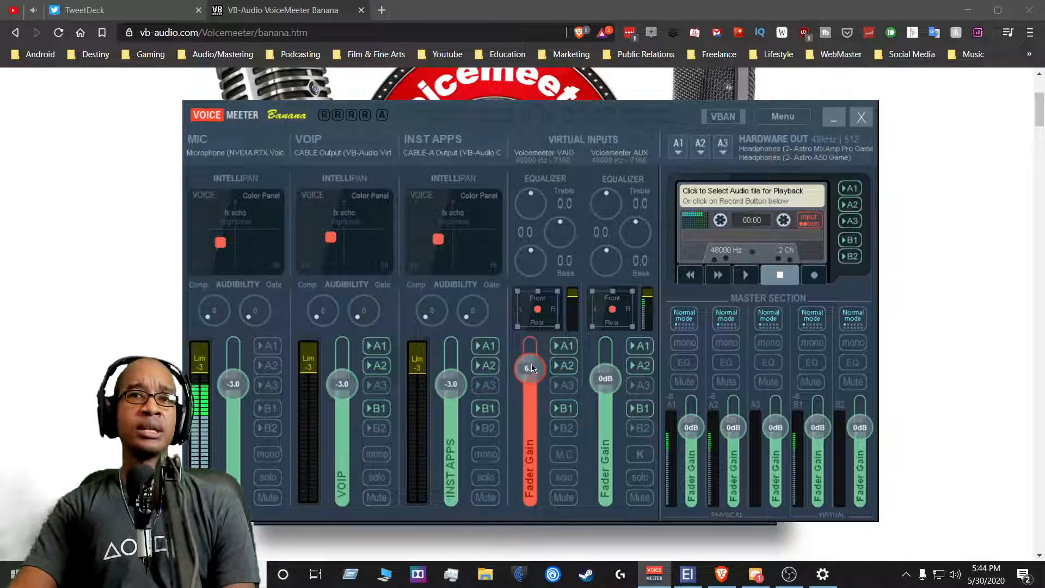
{"action": "scroll", "coordinate": [531, 363], "scroll_direction": "down", "scroll_amount": 9}
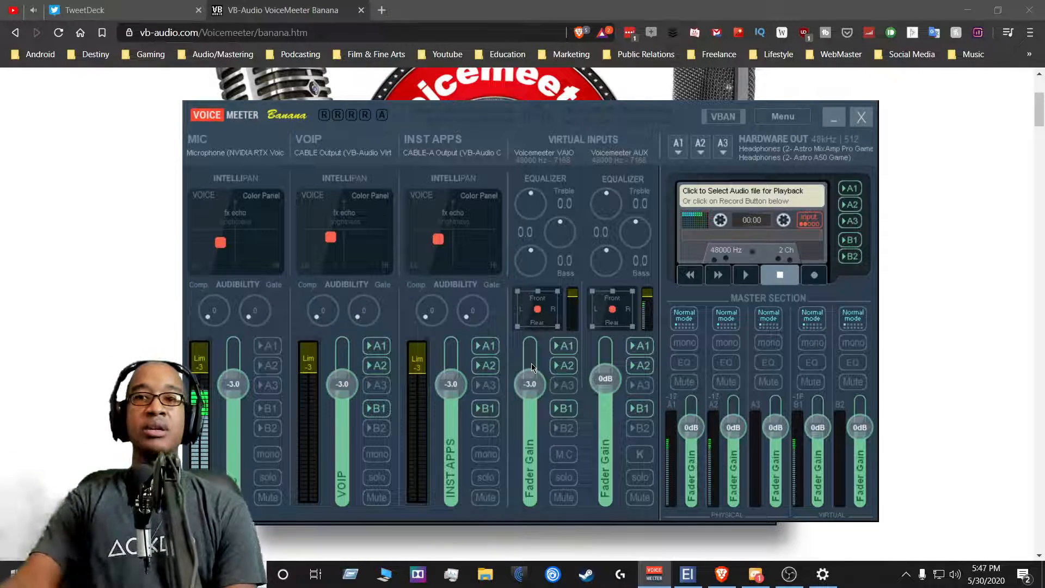
- Switch to Element to review the full plugin graph, and return to Voicemeeter Banana
{"action": "left_click", "coordinate": [688, 574]}
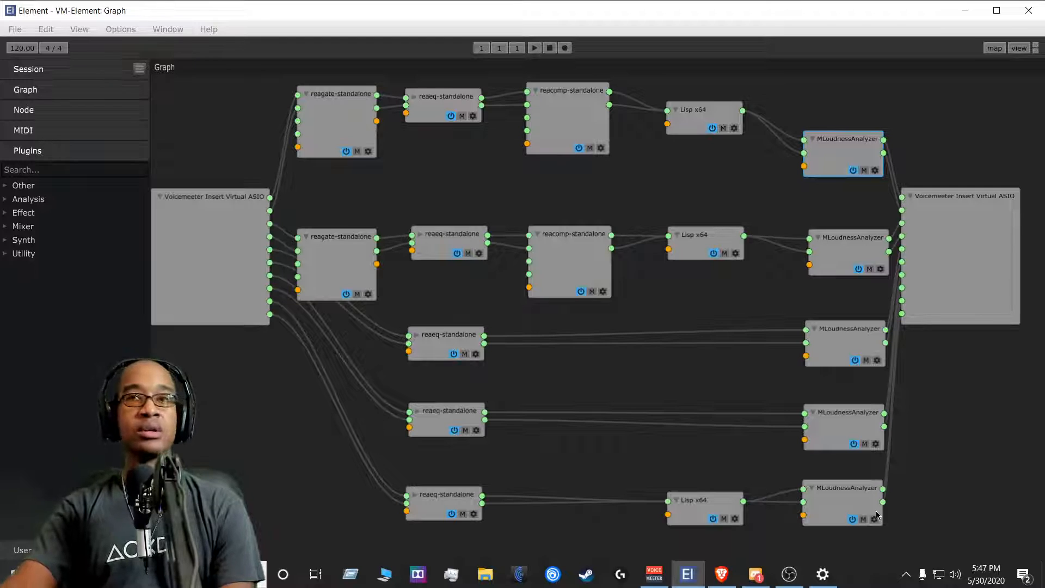
{"action": "left_click", "coordinate": [956, 15]}
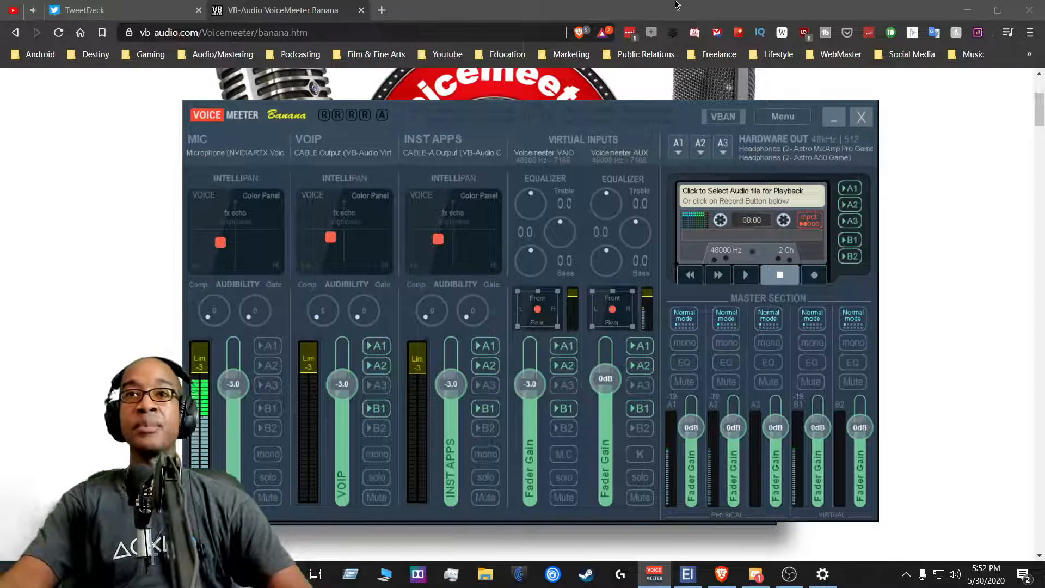
- Check Recorder Options and the bus A1 equalizer once more, closing each window
{"action": "right_click", "coordinate": [704, 225]}
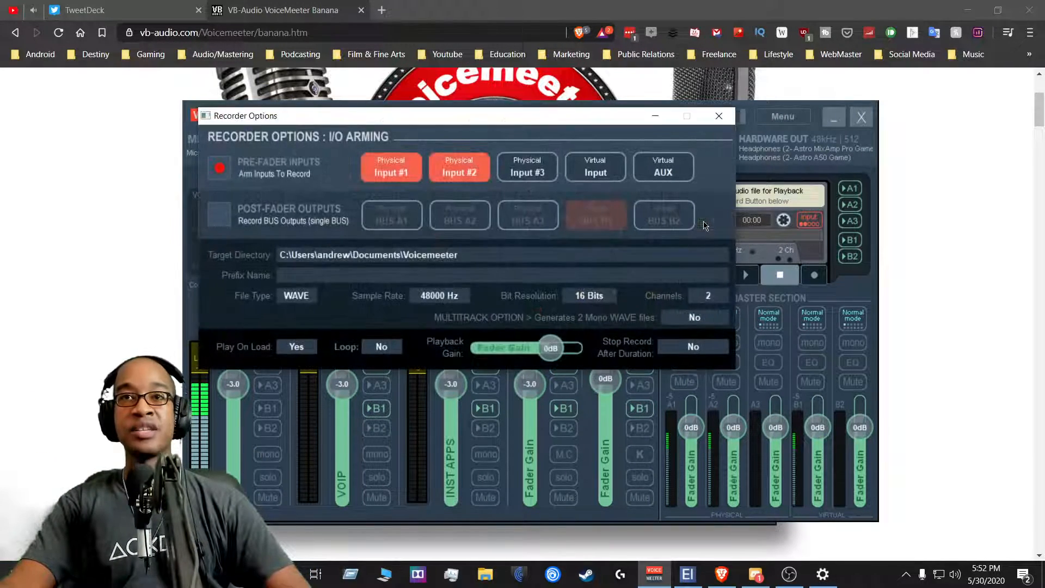
{"action": "left_click", "coordinate": [718, 116]}
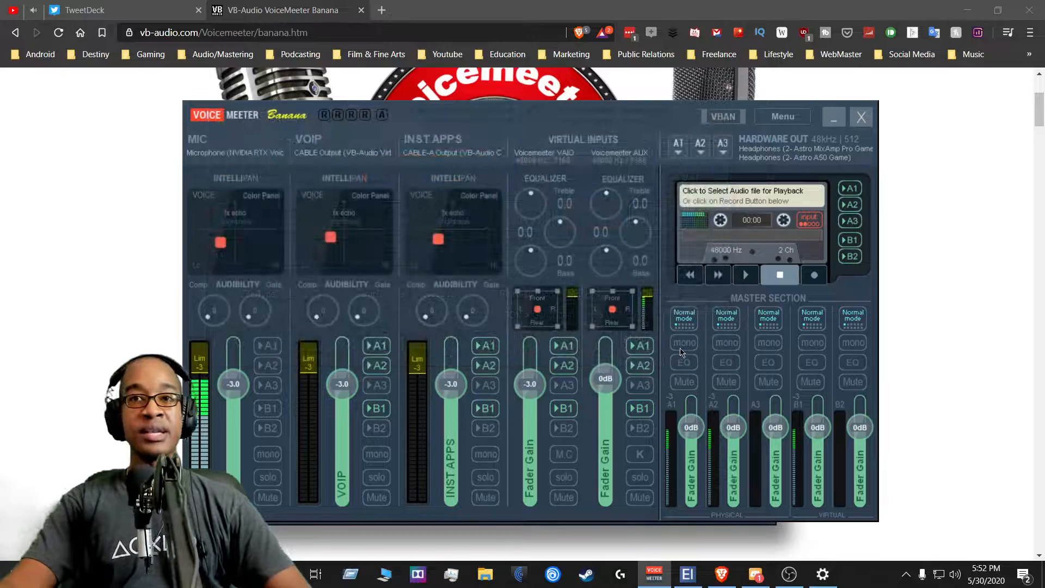
{"action": "right_click", "coordinate": [684, 362]}
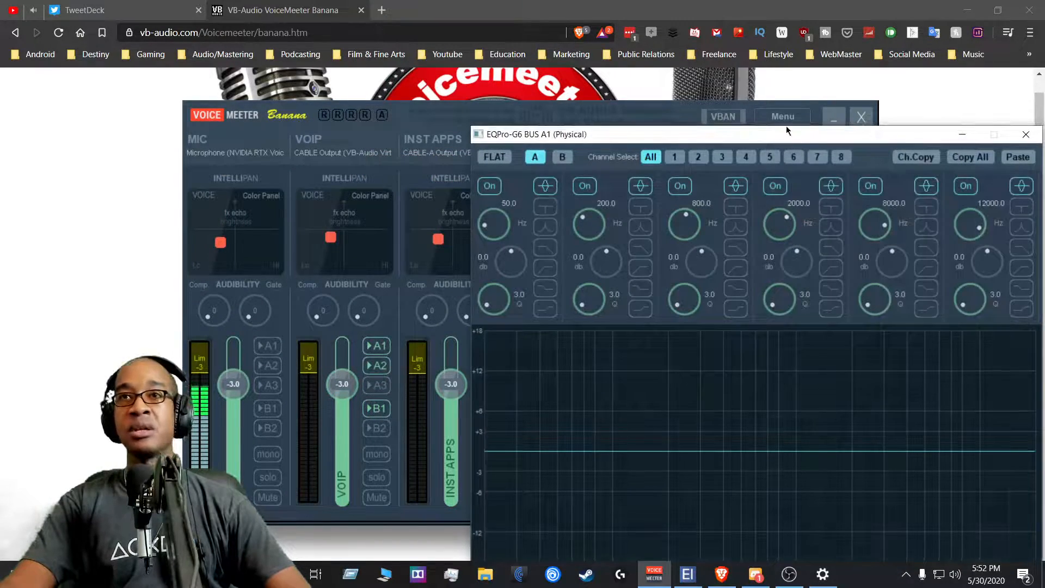
{"action": "left_click_drag", "start_coordinate": [786, 131], "coordinate": [553, 85]}
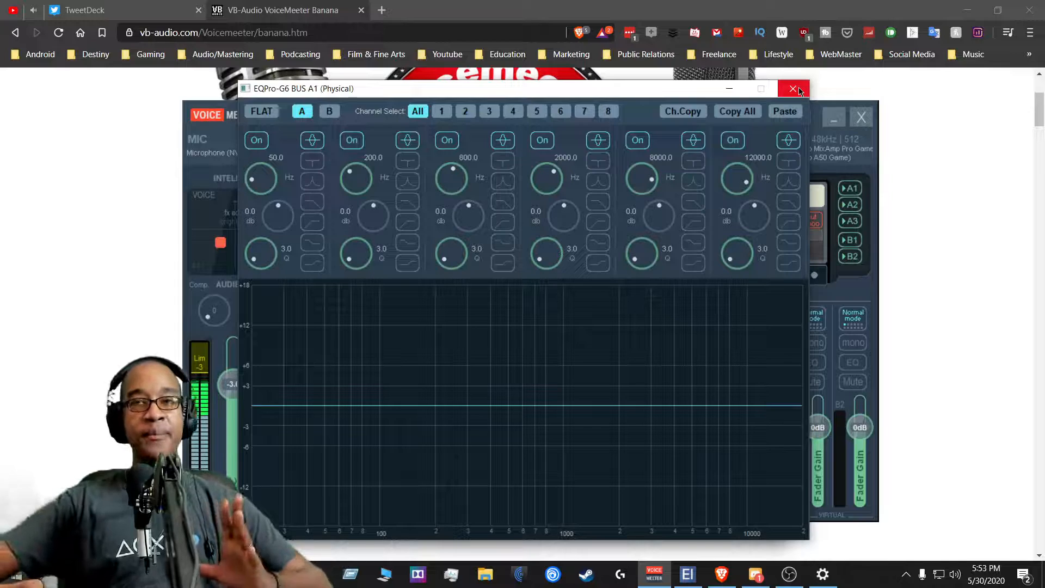
{"action": "left_click", "coordinate": [792, 88]}
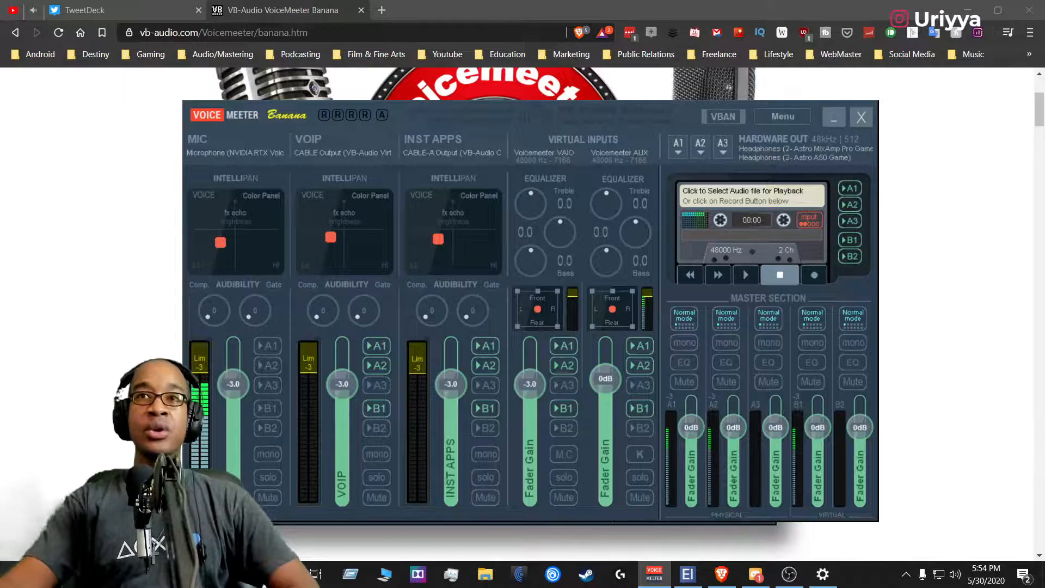
- Open the dialog for saving the current settings as an XML file, and cancel it
{"action": "left_click", "coordinate": [783, 115]}
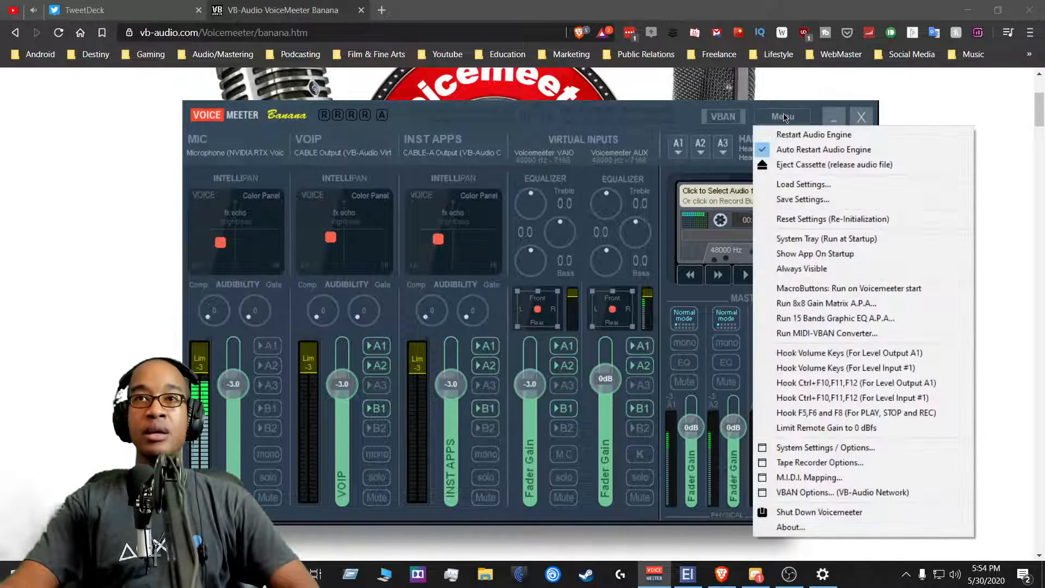
{"action": "left_click", "coordinate": [810, 200]}
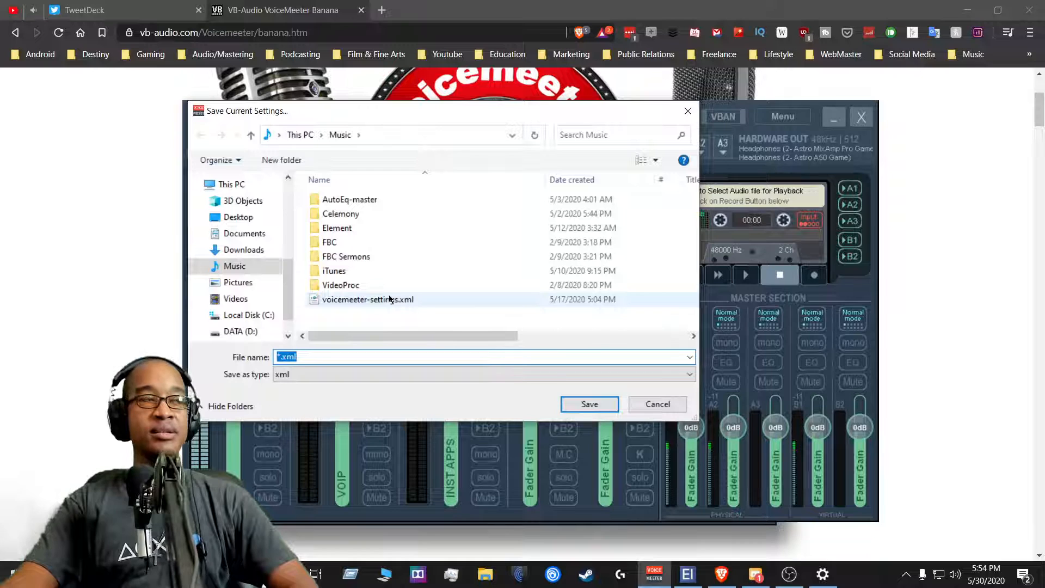
{"action": "left_click", "coordinate": [646, 408]}
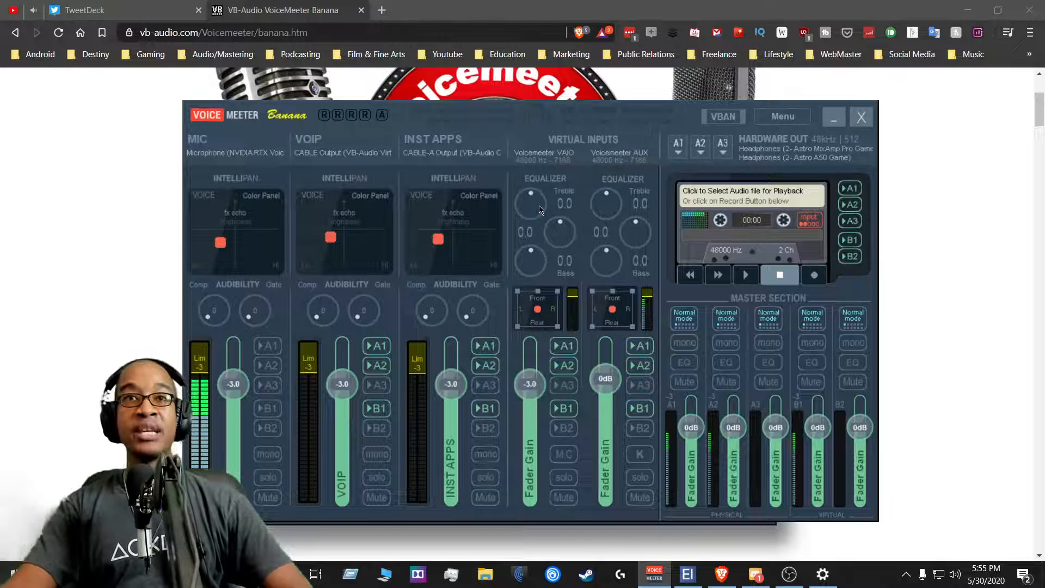
- Try changing the Voicemeeter VAIO treble and the INST APPS fader, and reset each to 0 dB
{"action": "left_click_drag", "start_coordinate": [538, 210], "coordinate": [527, 196]}
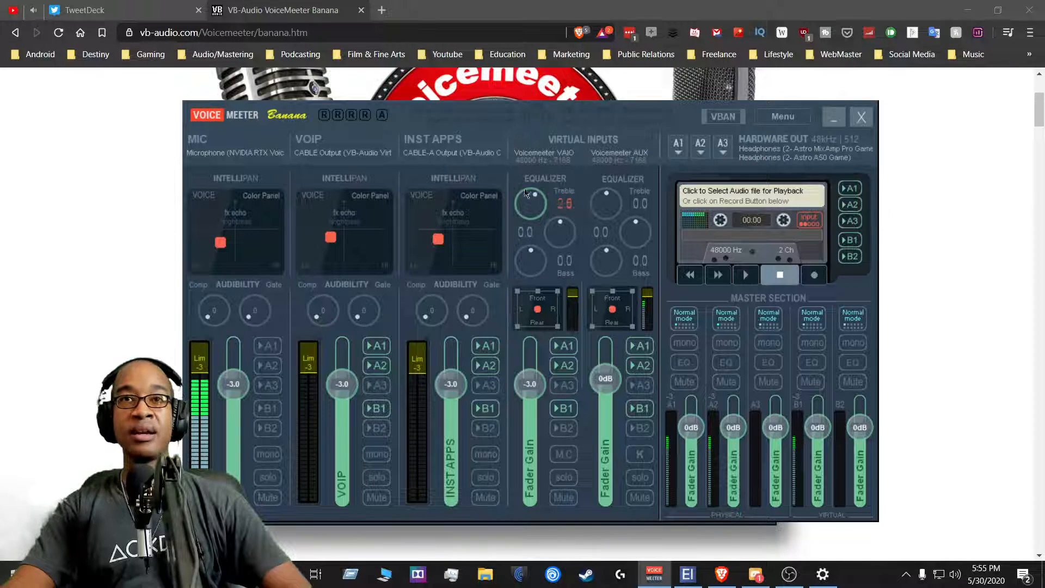
{"action": "double_click", "coordinate": [528, 199]}
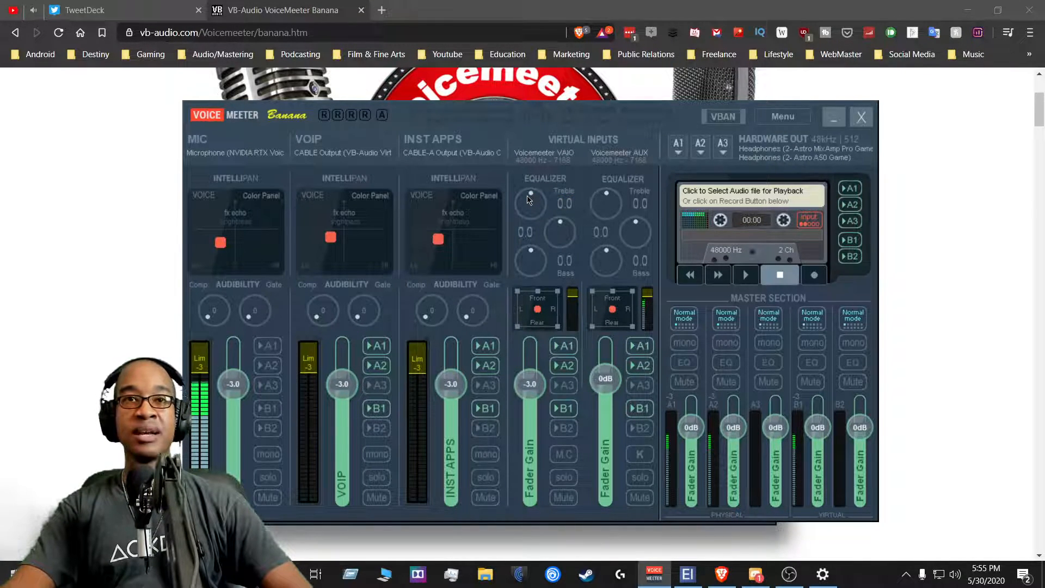
{"action": "left_click_drag", "start_coordinate": [456, 377], "coordinate": [457, 457]}
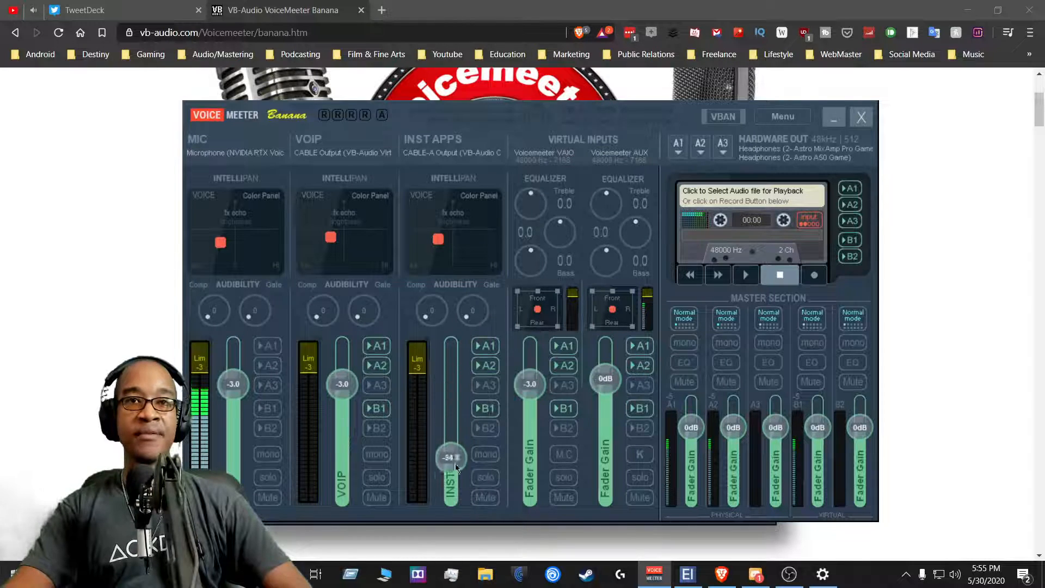
{"action": "double_click", "coordinate": [445, 484]}
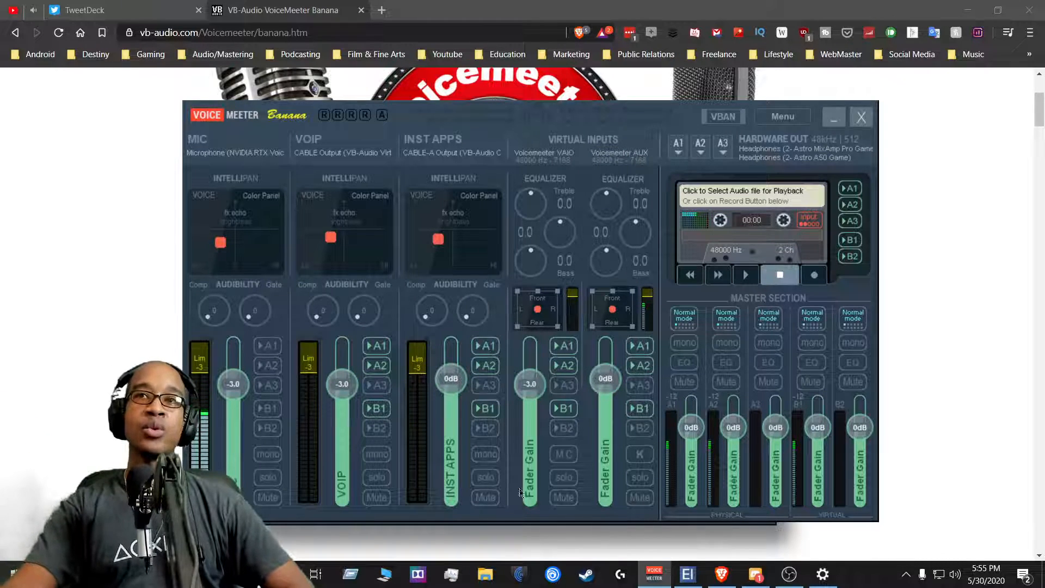
- Reopen the dialog for saving the current Voicemeeter settings as an XML file, and cancel it
{"action": "left_click", "coordinate": [779, 119]}
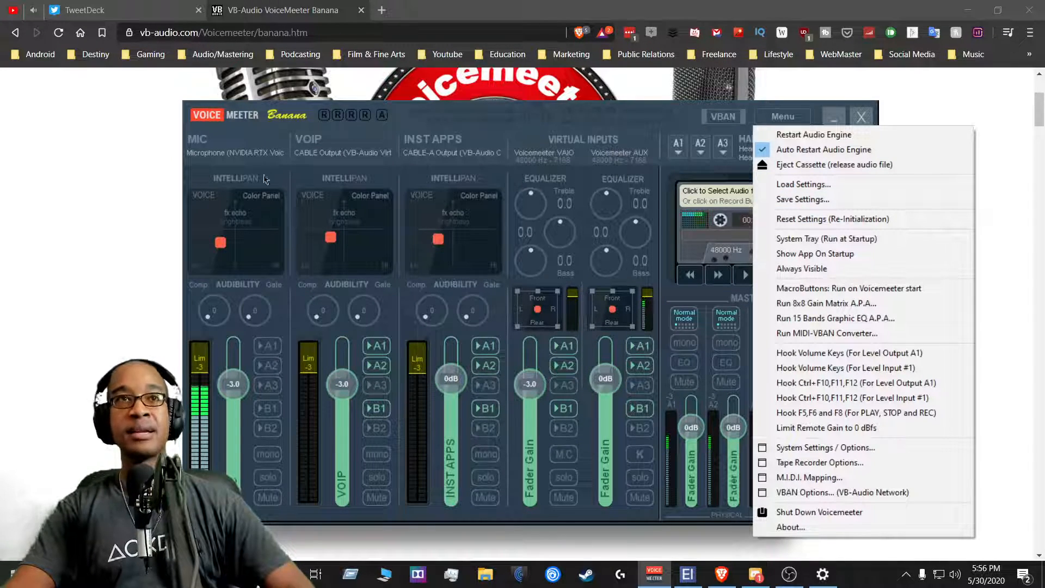
{"action": "left_click", "coordinate": [405, 123]}
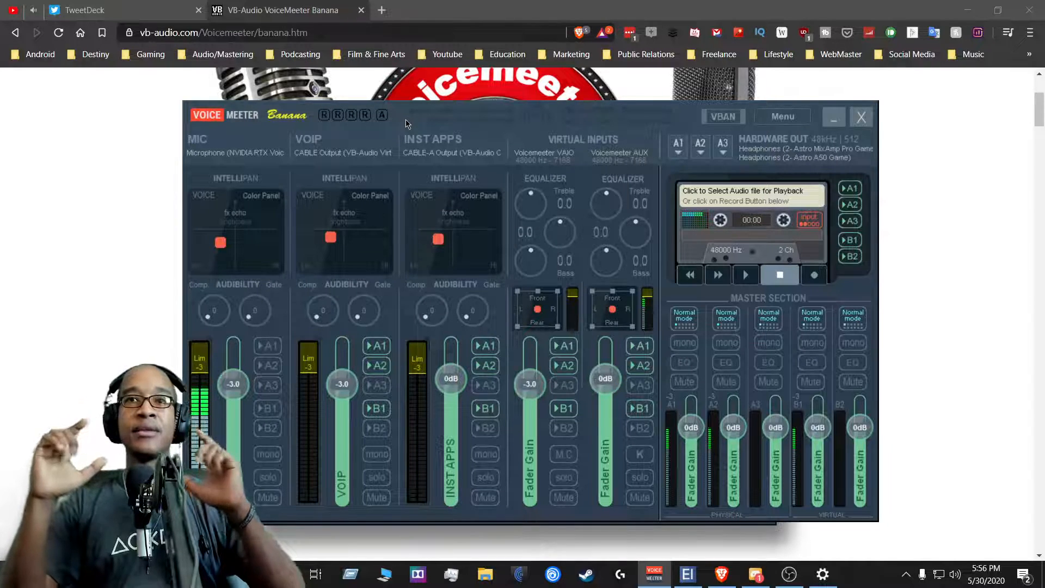
{"action": "left_click", "coordinate": [782, 116]}
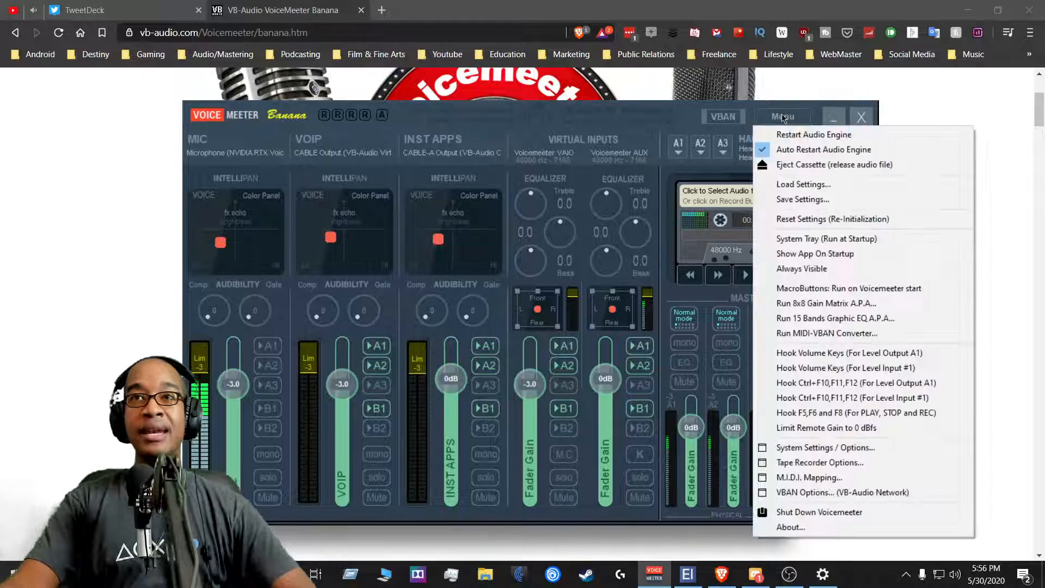
{"action": "left_click", "coordinate": [800, 200]}
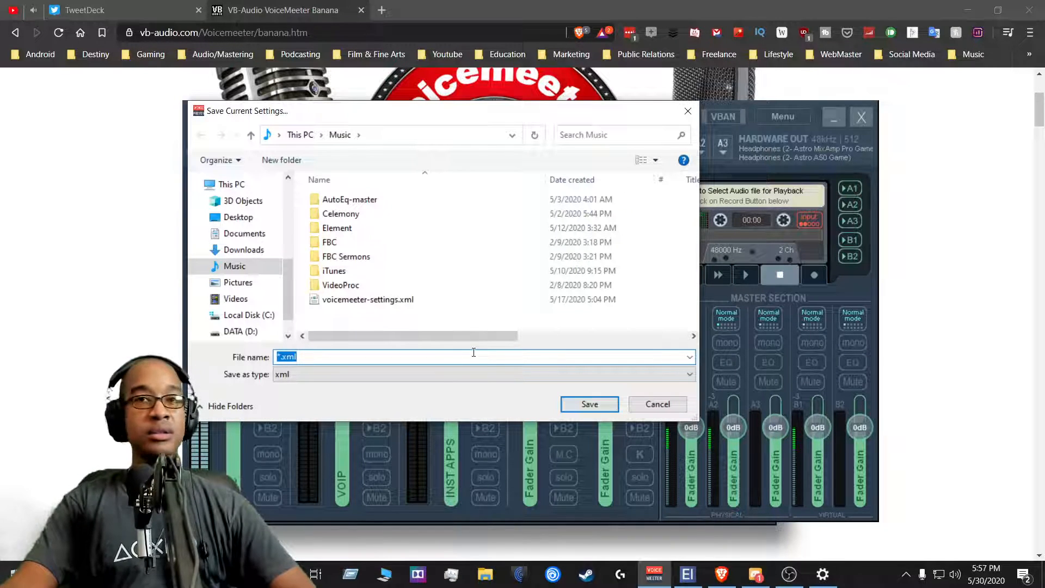
{"action": "left_click", "coordinate": [643, 403]}
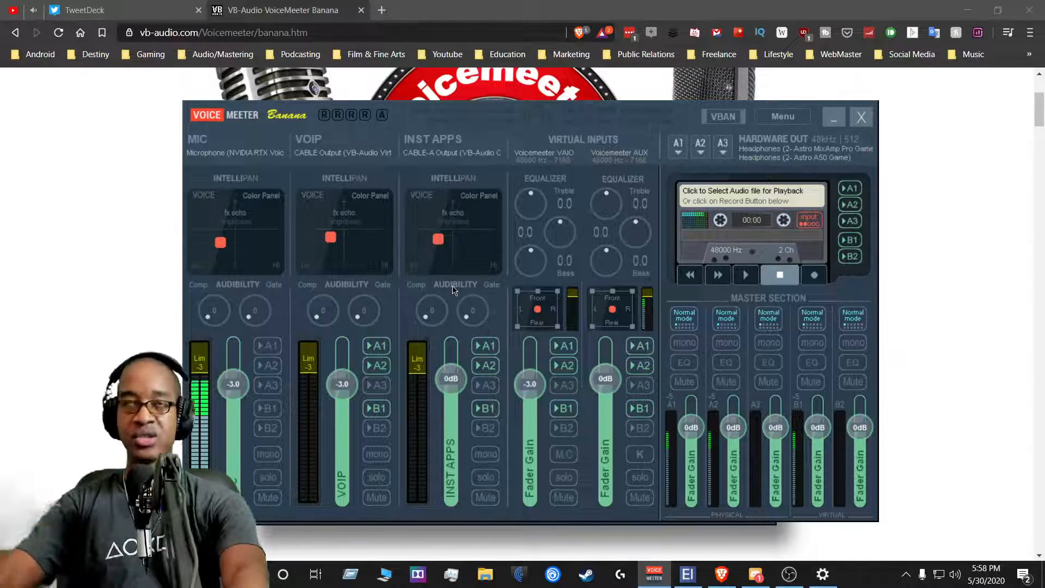
- Switch to the browser and open the Geek Uninstaller website, geekuninstaller.com, in a new tab
{"action": "left_click", "coordinate": [381, 9]}
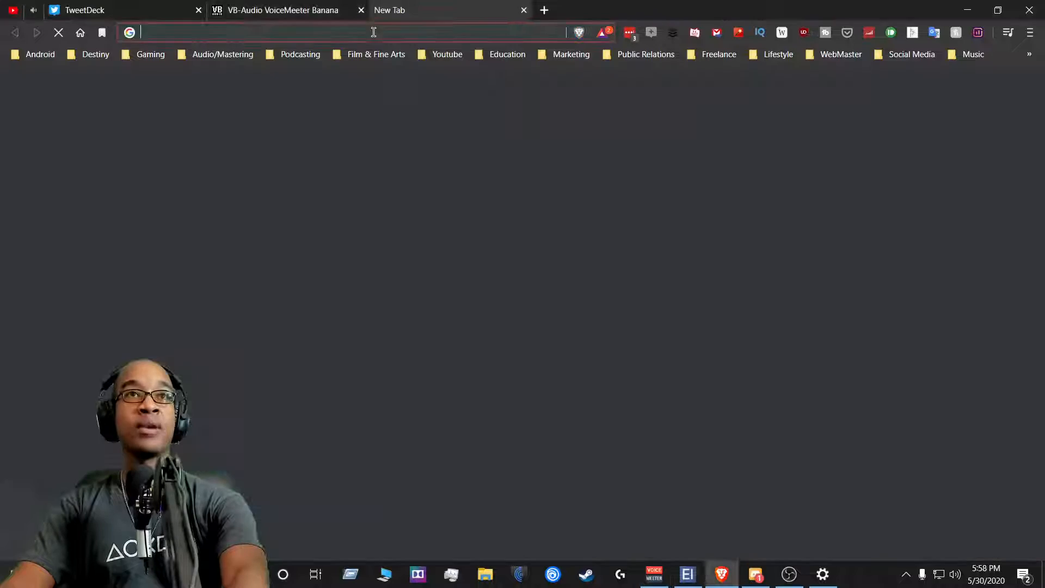
{"action": "type", "text": "gee"}
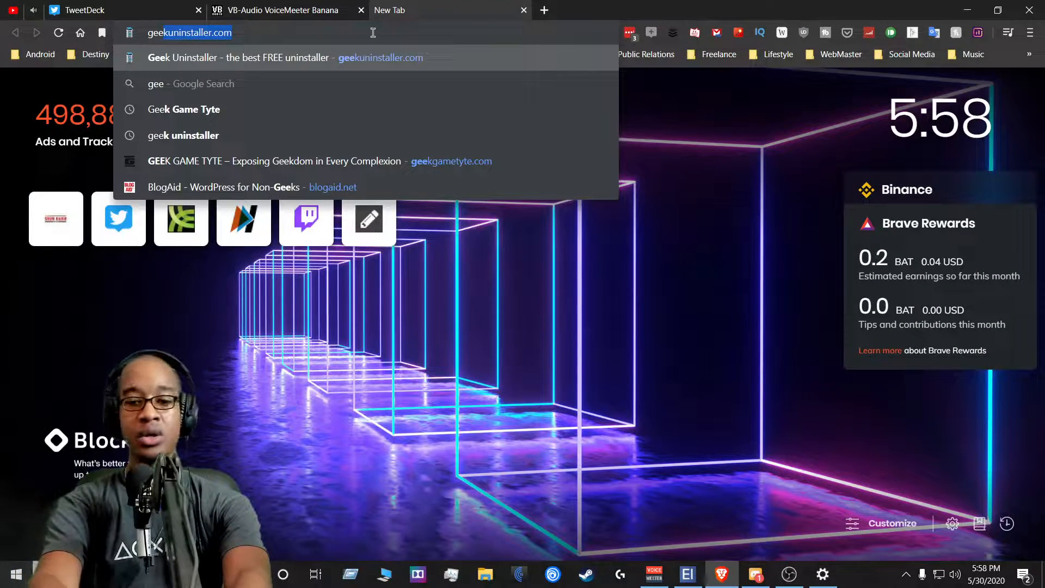
{"action": "type", "text": "k u"}
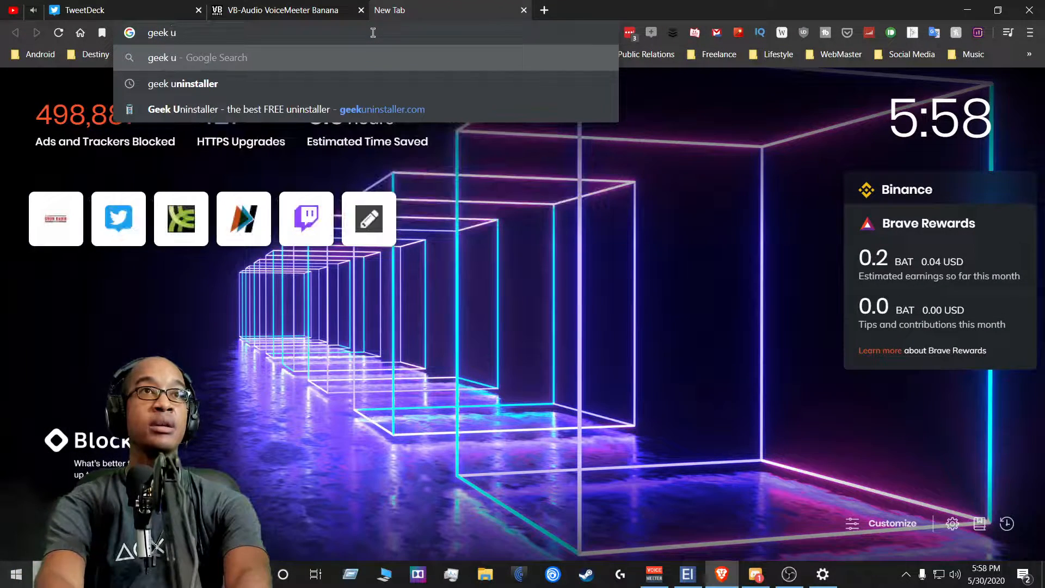
{"action": "left_click", "coordinate": [291, 108]}
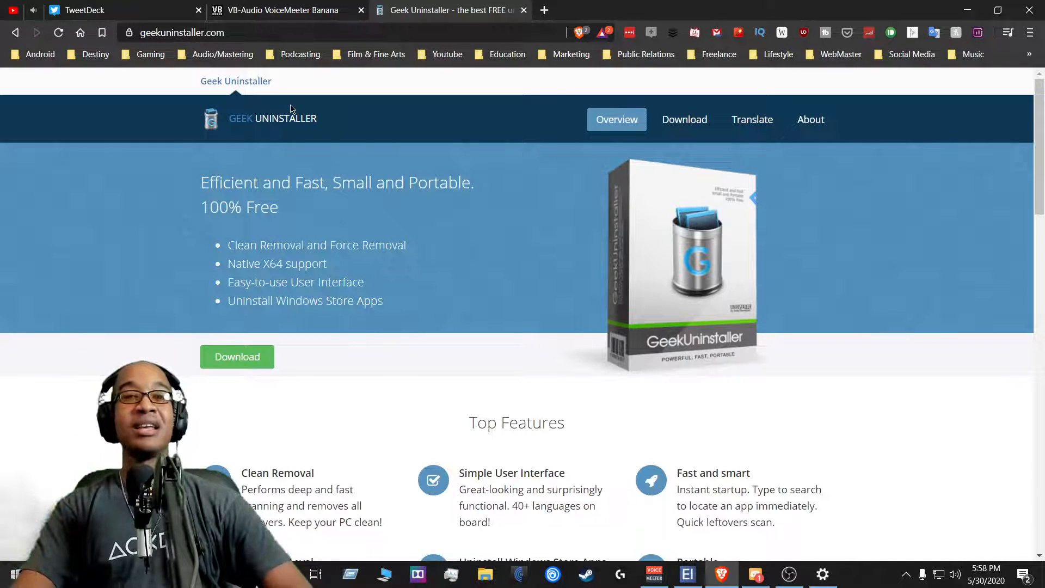
- Return to Voicemeeter Banana, check the Recorder Options once more, and minimize that window
{"action": "left_click", "coordinate": [656, 577]}
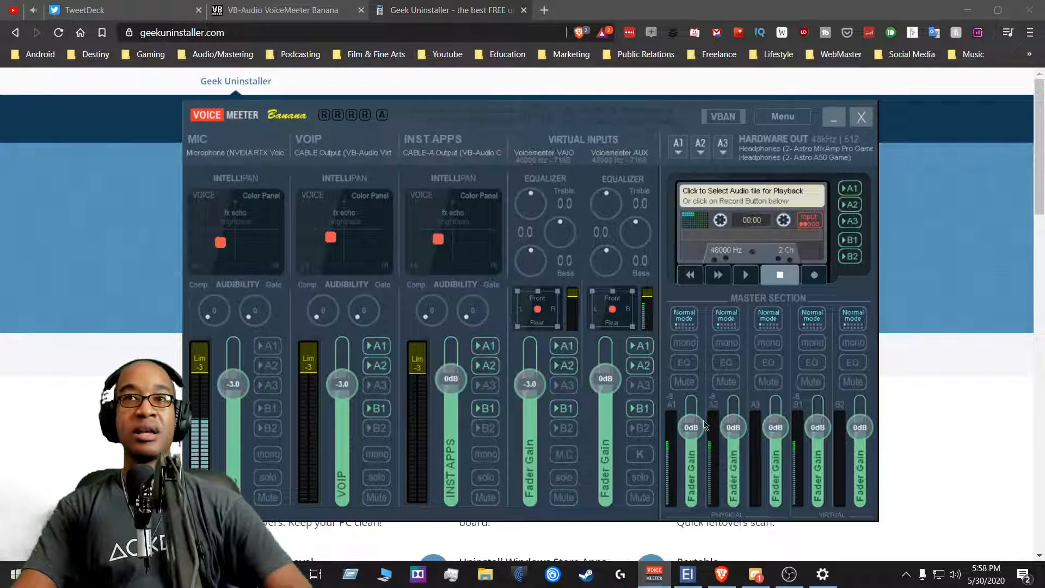
{"action": "right_click", "coordinate": [687, 228]}
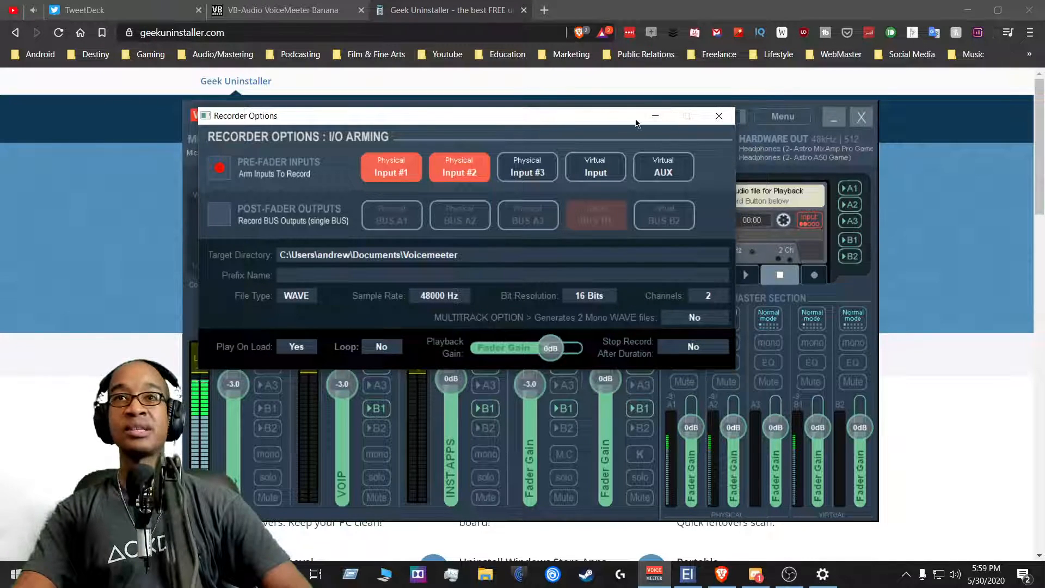
{"action": "left_click_drag", "start_coordinate": [613, 121], "coordinate": [608, 83]}
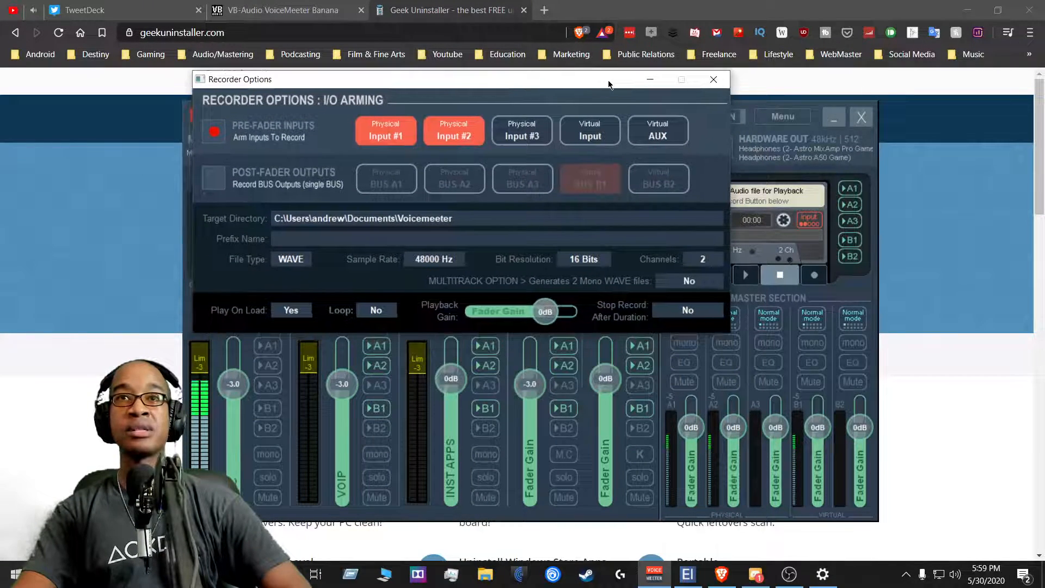
{"action": "left_click", "coordinate": [649, 81]}
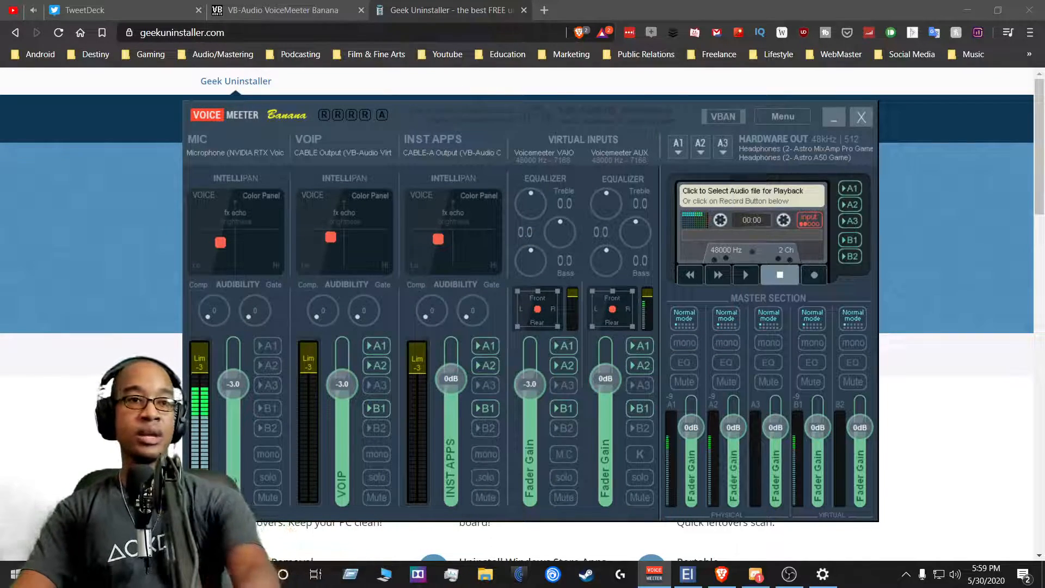
- Search Windows for geek and launch geek.exe, allowing it to run
{"action": "key", "text": "super"}
{"action": "type", "text": "gee"}
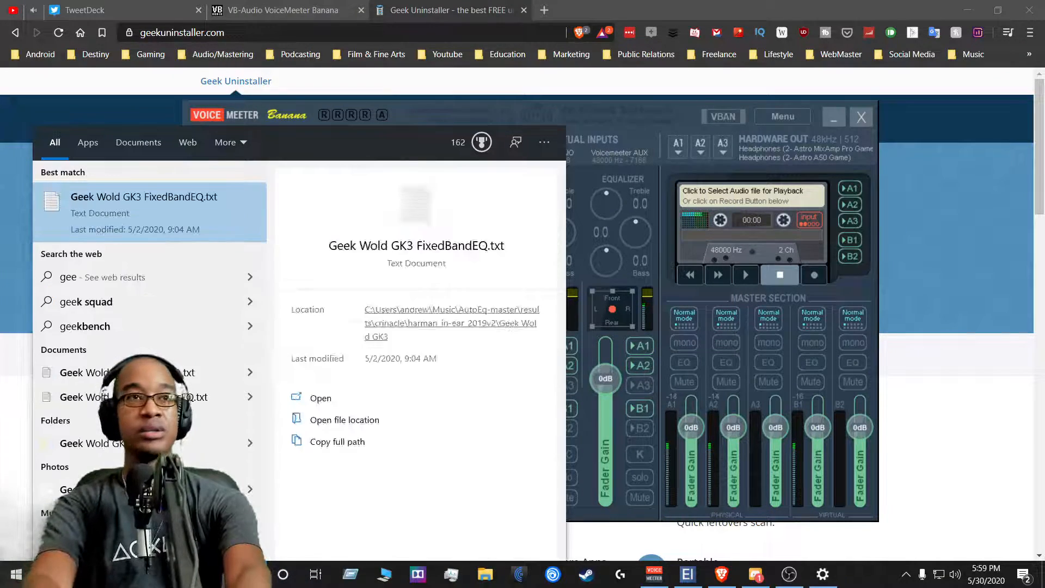
{"action": "type", "text": "k"}
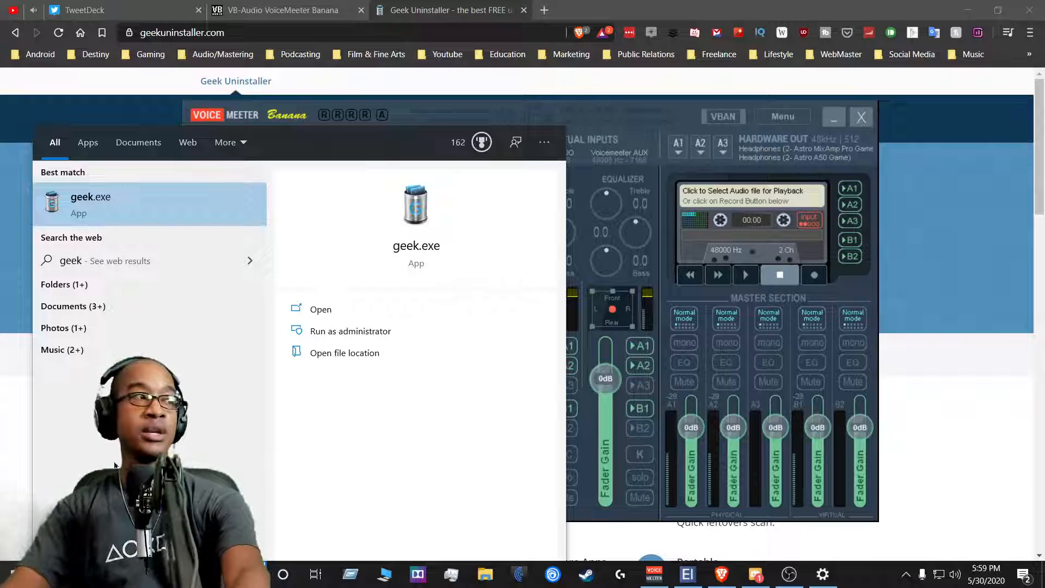
{"action": "left_click", "coordinate": [114, 206]}
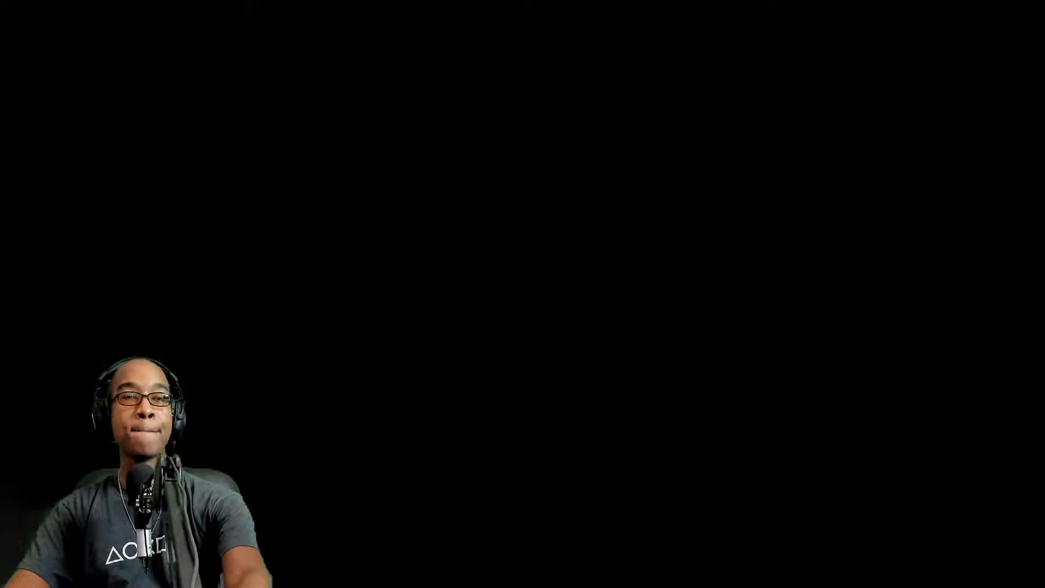
{"action": "left_click", "coordinate": [350, 407]}
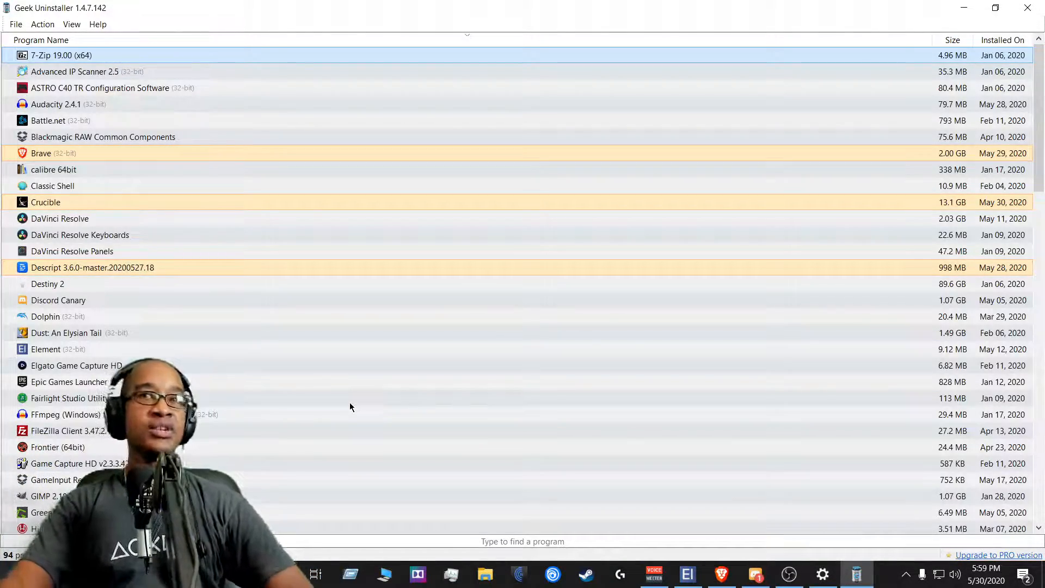
- Locate the VBCABLE, VBCABLE-A and Voicemeeter entries in the installed programs list, selecting each in turn
{"action": "scroll", "coordinate": [350, 406], "scroll_direction": "down", "scroll_amount": 12}
{"action": "scroll", "coordinate": [350, 403], "scroll_direction": "down", "scroll_amount": 9}
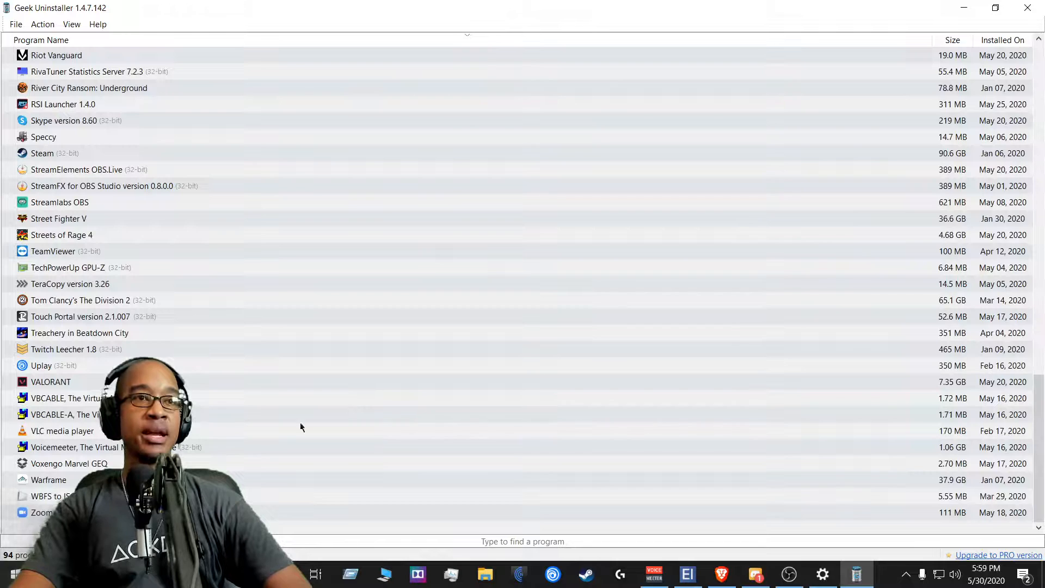
{"action": "left_click", "coordinate": [50, 401]}
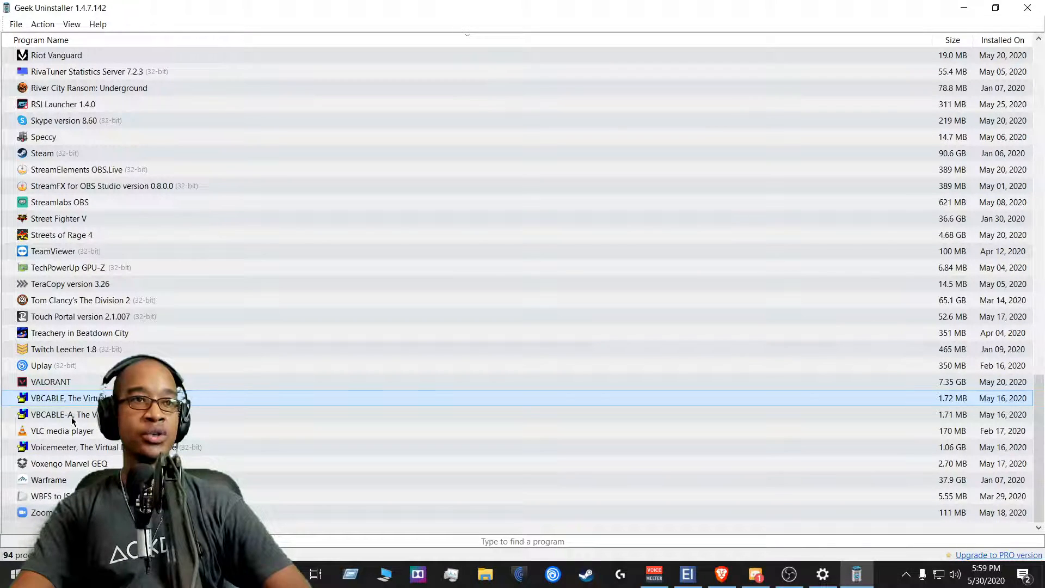
{"action": "left_click", "coordinate": [84, 411]}
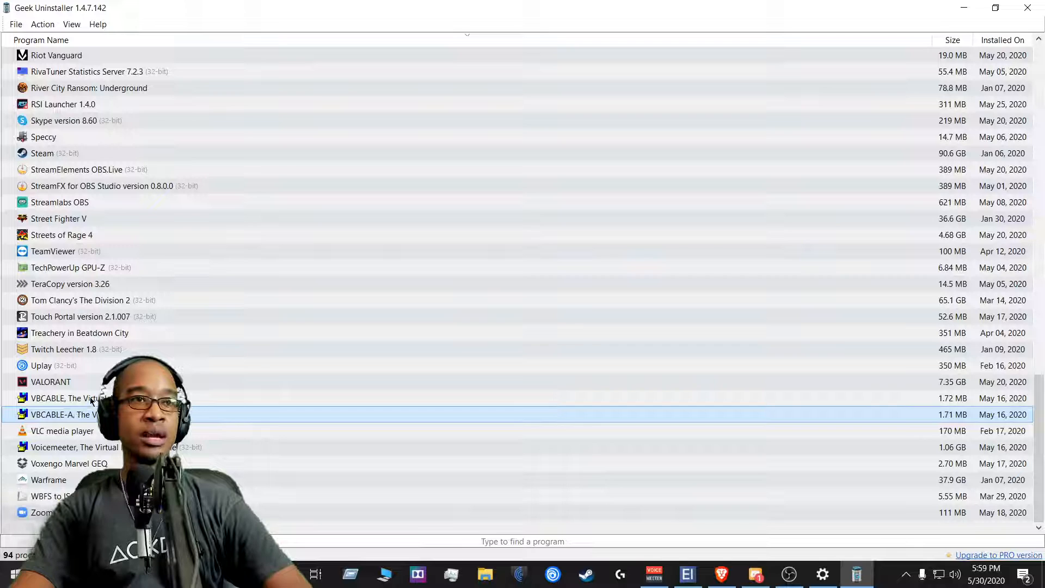
{"action": "left_click", "coordinate": [91, 401]}
{"action": "left_click", "coordinate": [90, 414]}
{"action": "left_click", "coordinate": [117, 454]}
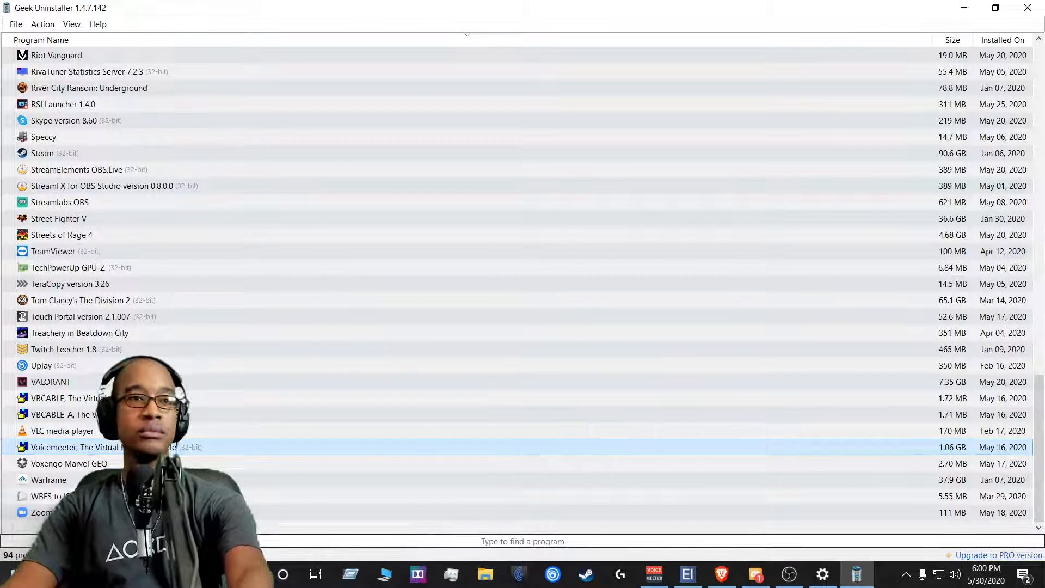
- Search Windows for Device Manager, open it and maximize its window
{"action": "key", "text": "super"}
{"action": "type", "text": "de"}
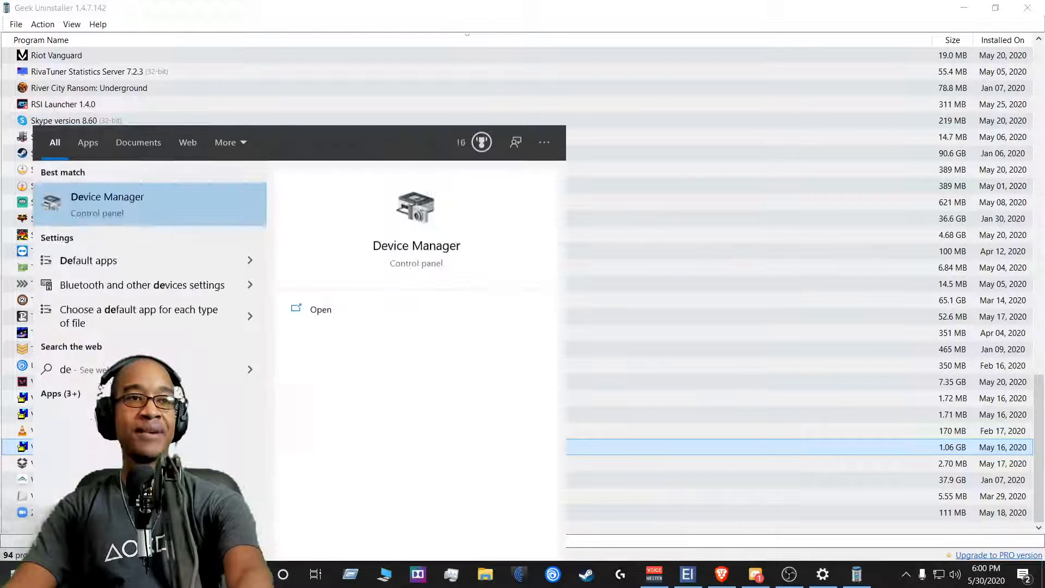
{"action": "type", "text": "v"}
{"action": "left_click", "coordinate": [117, 187]}
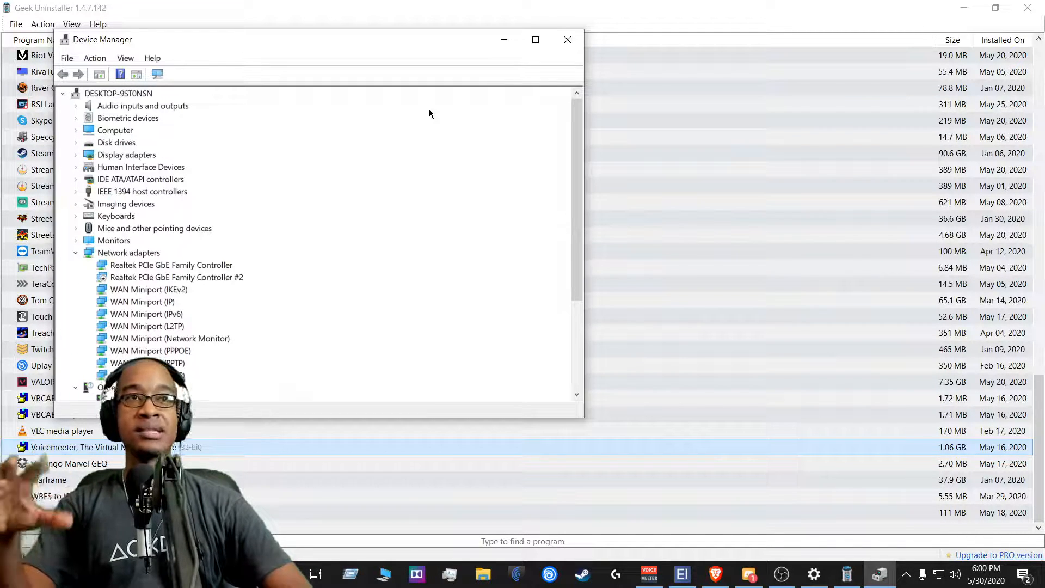
{"action": "left_click", "coordinate": [535, 40]}
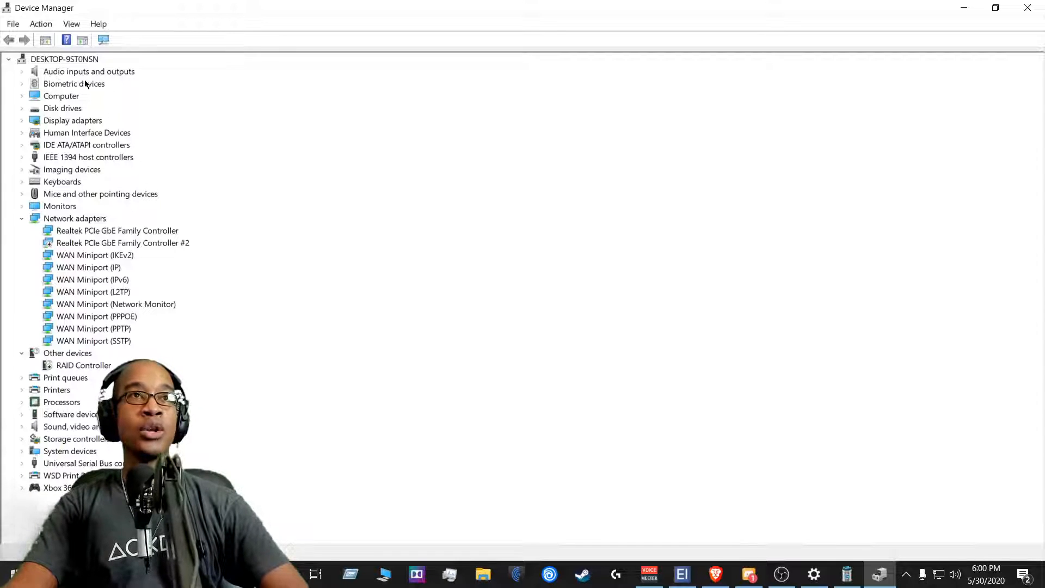
- Expand Audio inputs and outputs and check the actions available for the VoiceMeeter Aux Input device
{"action": "left_click", "coordinate": [22, 72]}
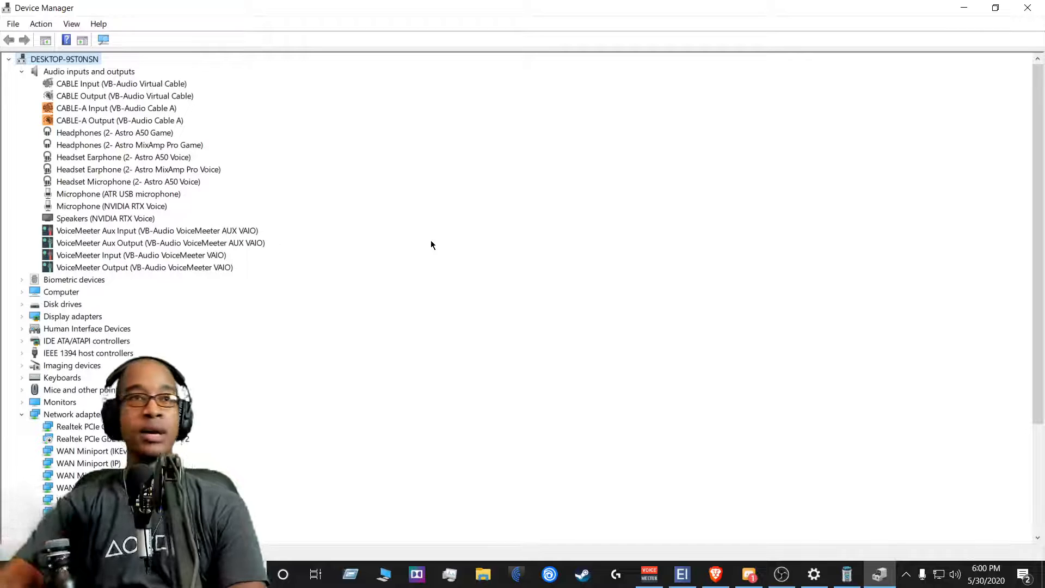
{"action": "right_click", "coordinate": [202, 232]}
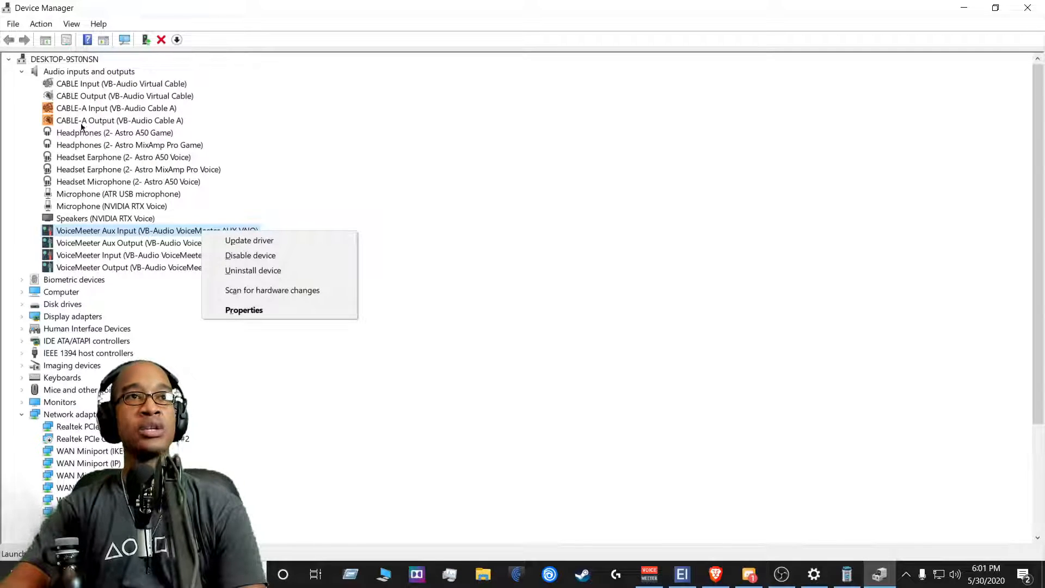
{"action": "left_click", "coordinate": [22, 74]}
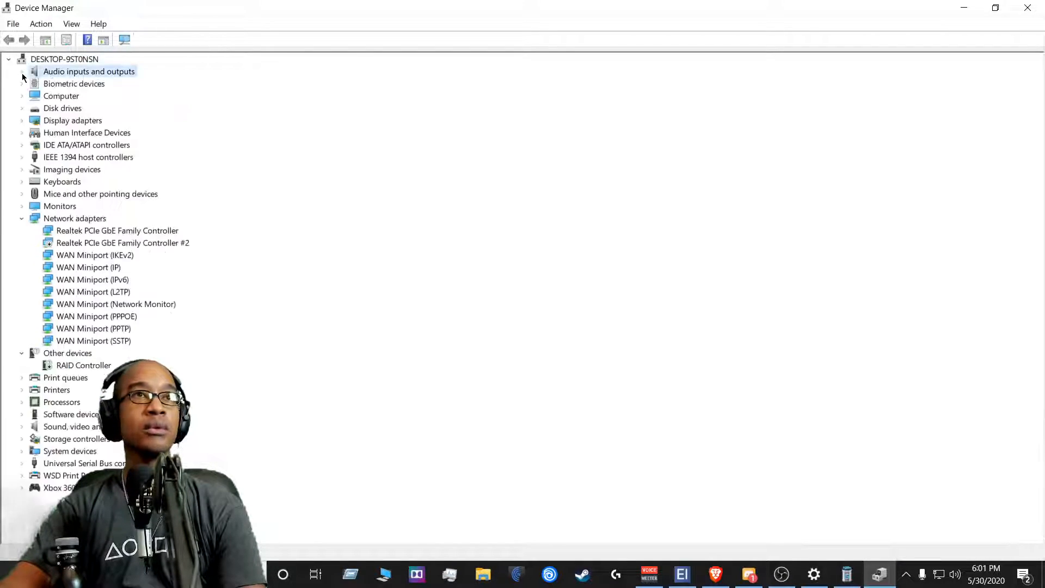
{"action": "left_click", "coordinate": [22, 73]}
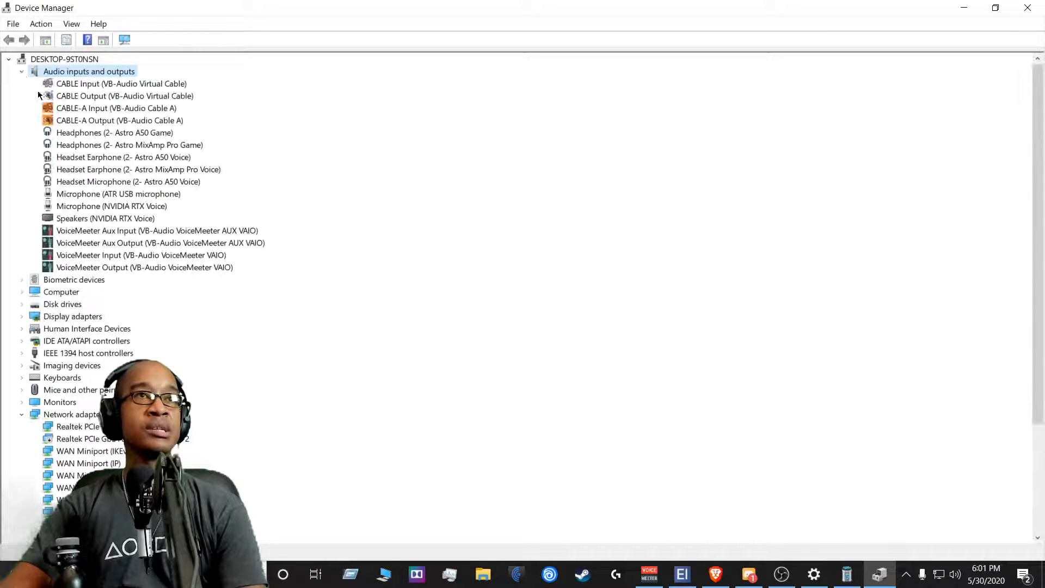
- Turn on the display of hidden devices and collapse the Audio inputs and outputs category
{"action": "left_click", "coordinate": [71, 24]}
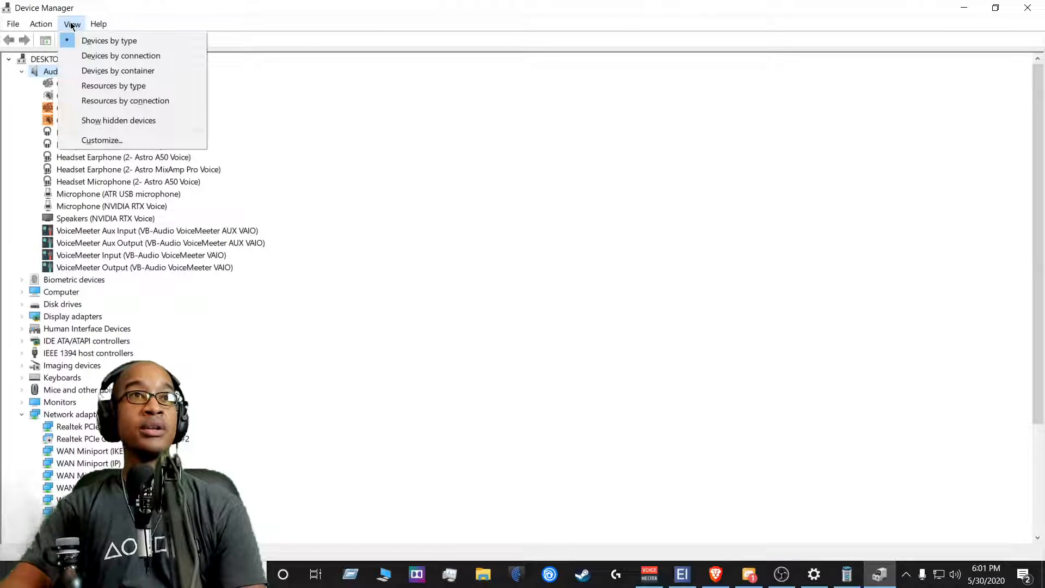
{"action": "left_click", "coordinate": [130, 120]}
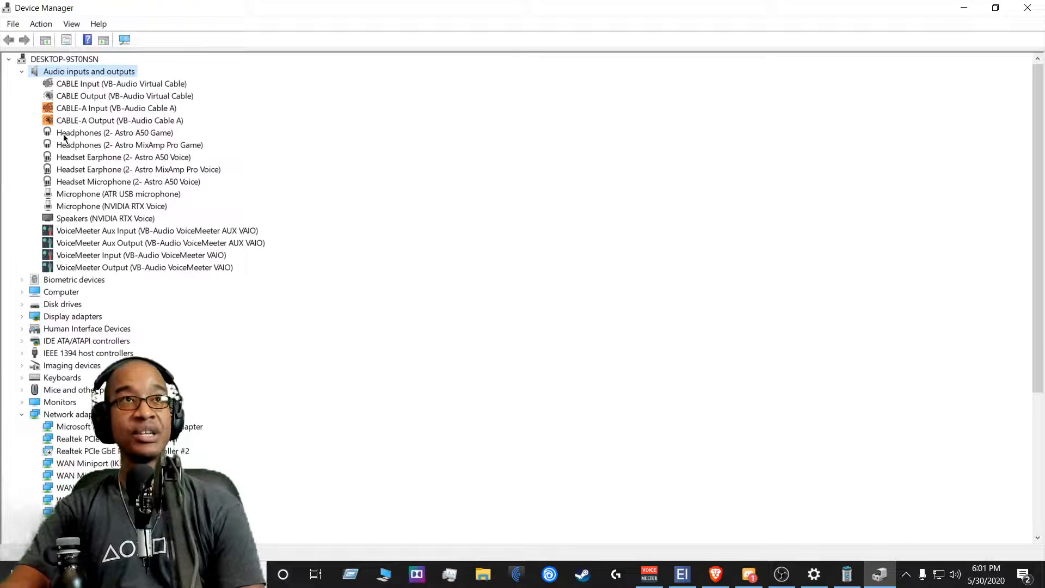
{"action": "left_click", "coordinate": [22, 72]}
- Review the devices under Sound, video and game controllers, collapse that category, and expand Audio inputs and outputs again
{"action": "scroll", "coordinate": [221, 258], "scroll_direction": "down", "scroll_amount": 1}
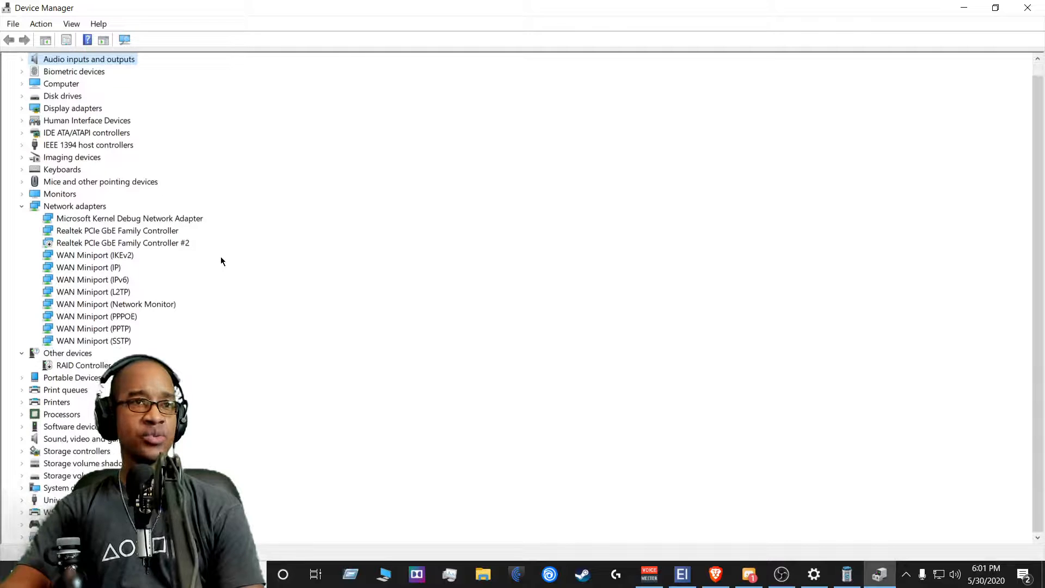
{"action": "left_click", "coordinate": [22, 439]}
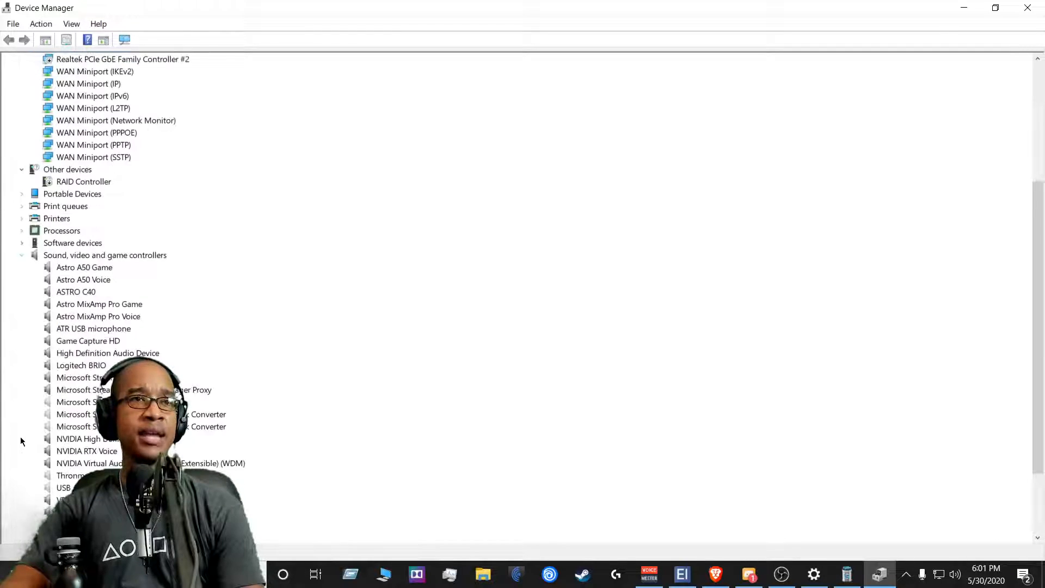
{"action": "scroll", "coordinate": [260, 246], "scroll_direction": "down", "scroll_amount": 2}
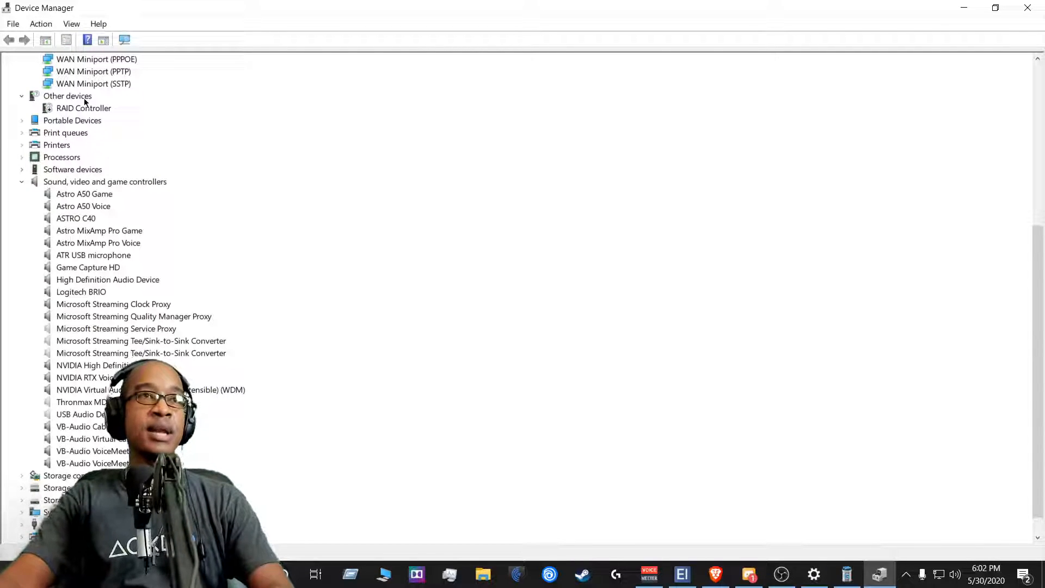
{"action": "left_click", "coordinate": [22, 183]}
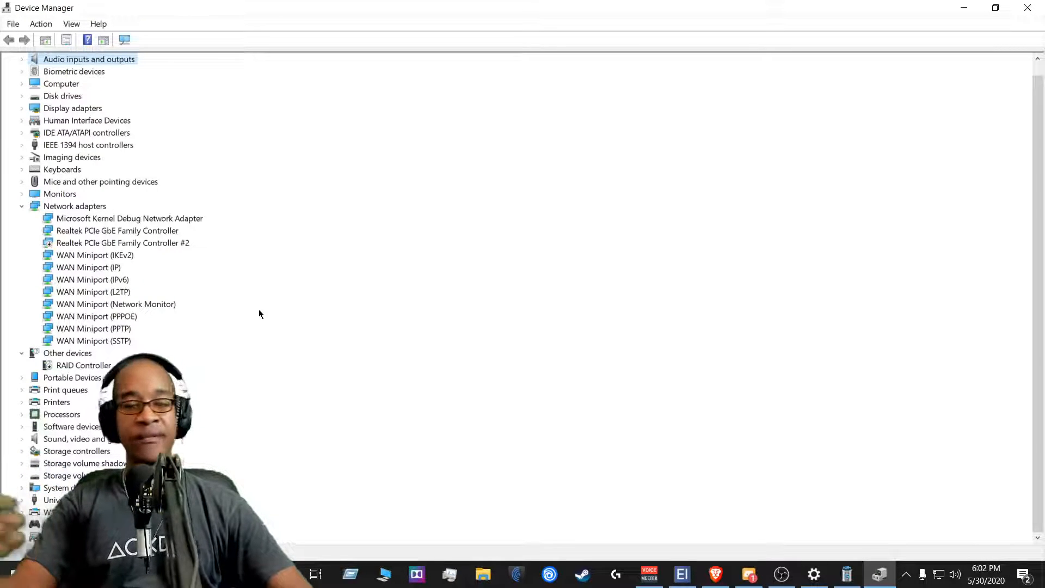
{"action": "left_click", "coordinate": [22, 59]}
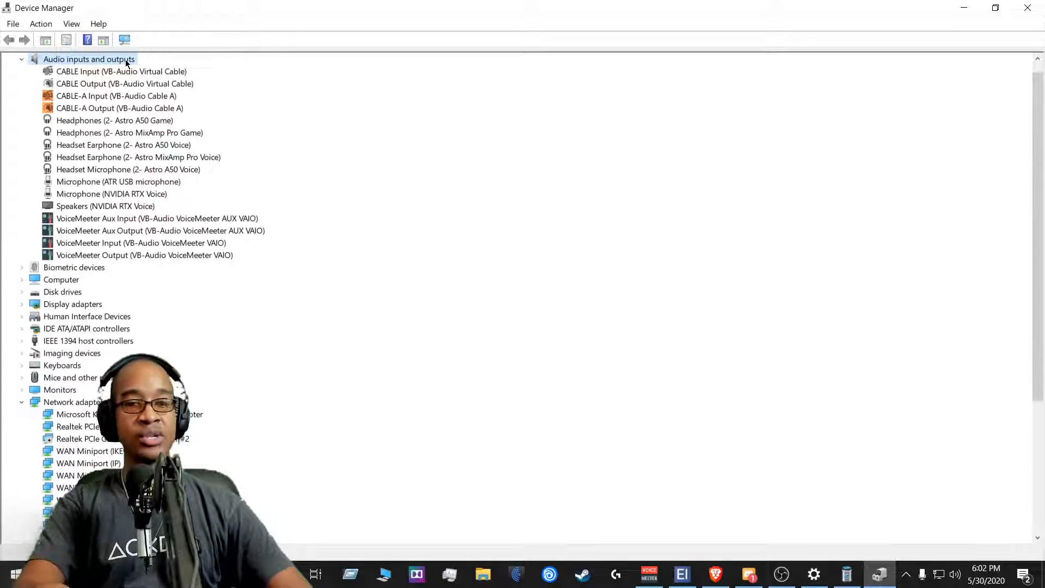
- Expand Sound, video and game controllers, review its devices alongside those under Audio inputs and outputs, and minimize Device Manager
{"action": "scroll", "coordinate": [207, 236], "scroll_direction": "down", "scroll_amount": 4}
{"action": "scroll", "coordinate": [207, 236], "scroll_direction": "up", "scroll_amount": 4}
{"action": "scroll", "coordinate": [274, 358], "scroll_direction": "down", "scroll_amount": 6}
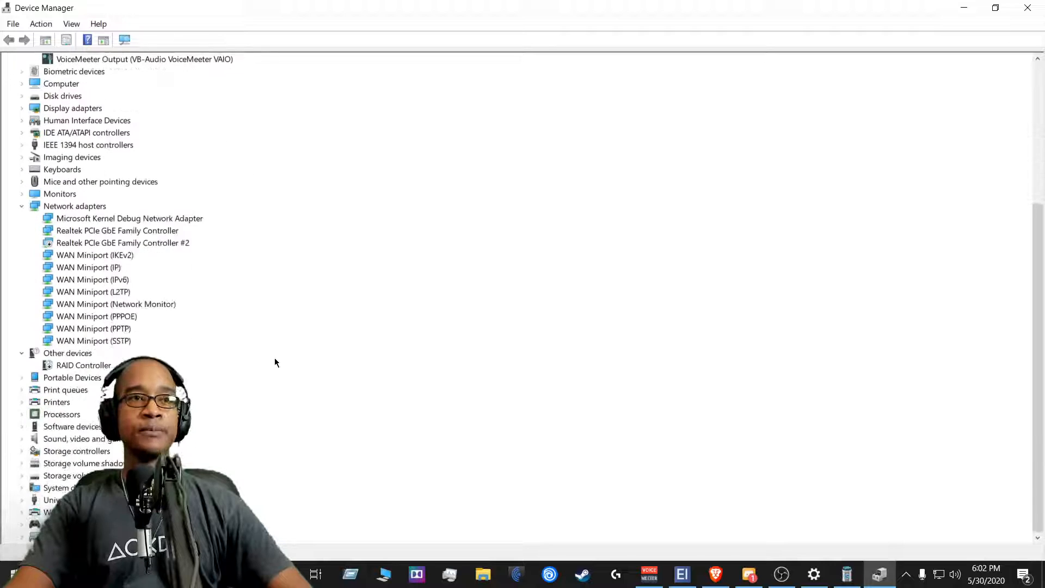
{"action": "left_click", "coordinate": [21, 440]}
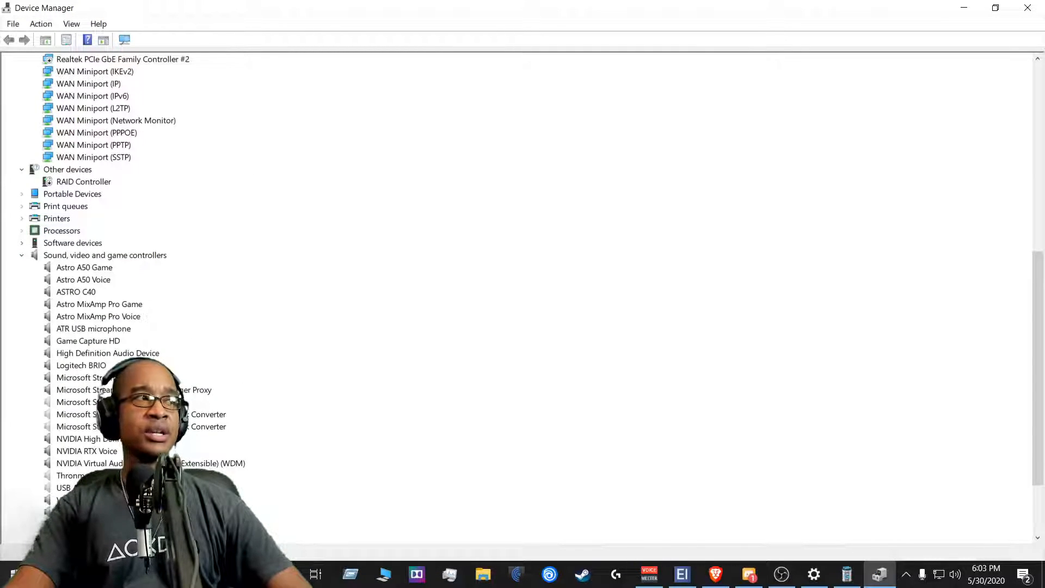
{"action": "scroll", "coordinate": [218, 294], "scroll_direction": "up", "scroll_amount": 6}
{"action": "scroll", "coordinate": [218, 294], "scroll_direction": "up", "scroll_amount": 5}
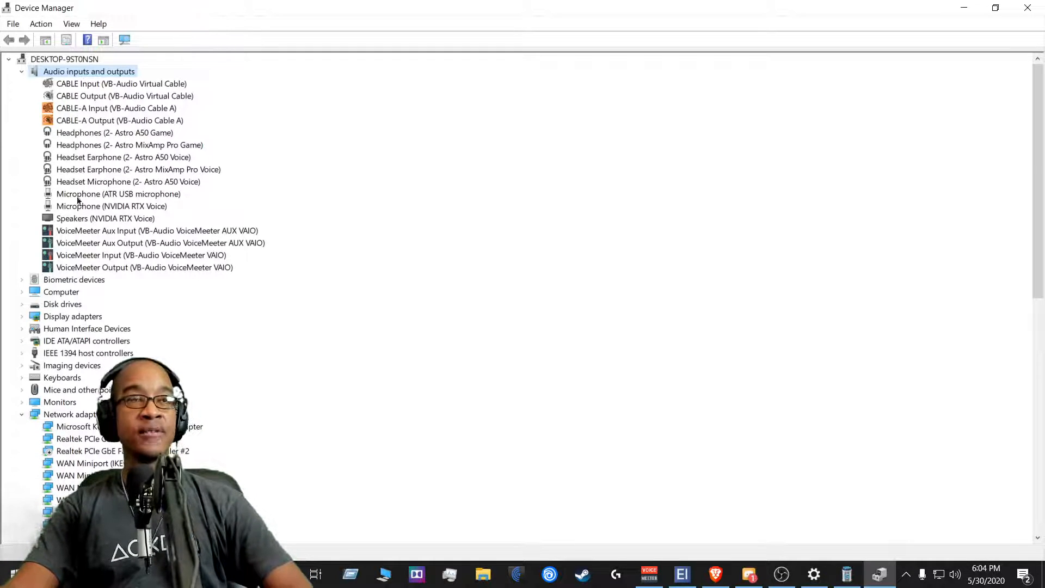
{"action": "scroll", "coordinate": [129, 218], "scroll_direction": "down", "scroll_amount": 5}
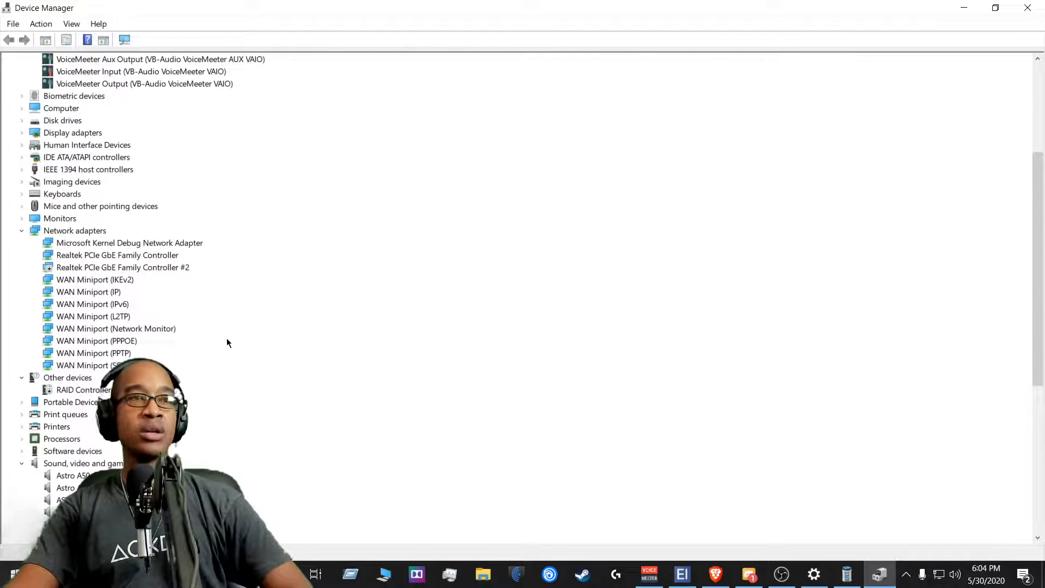
{"action": "scroll", "coordinate": [228, 342], "scroll_direction": "down", "scroll_amount": 4}
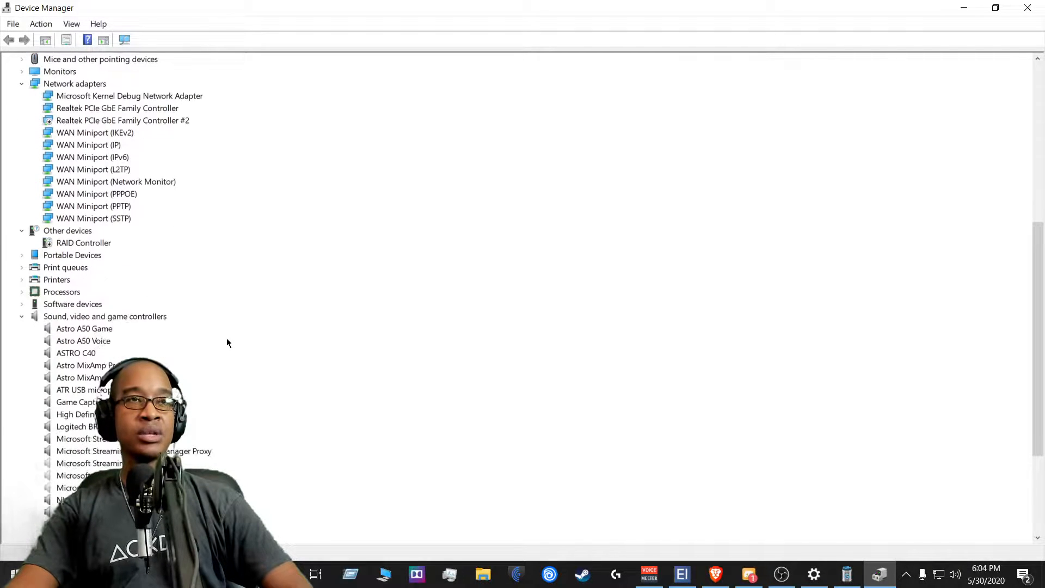
{"action": "scroll", "coordinate": [228, 342], "scroll_direction": "down", "scroll_amount": 2}
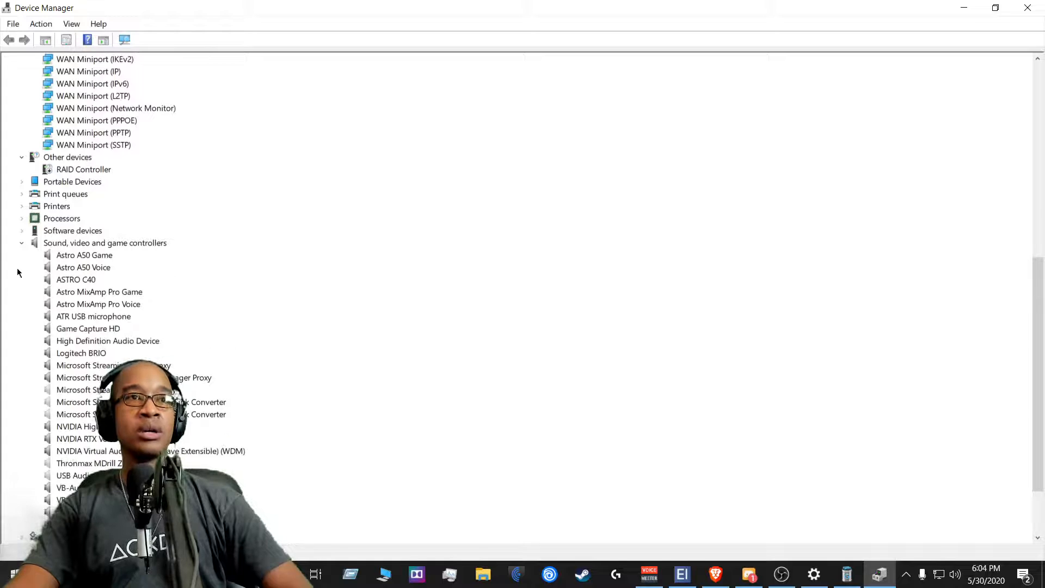
{"action": "scroll", "coordinate": [59, 258], "scroll_direction": "down", "scroll_amount": 2}
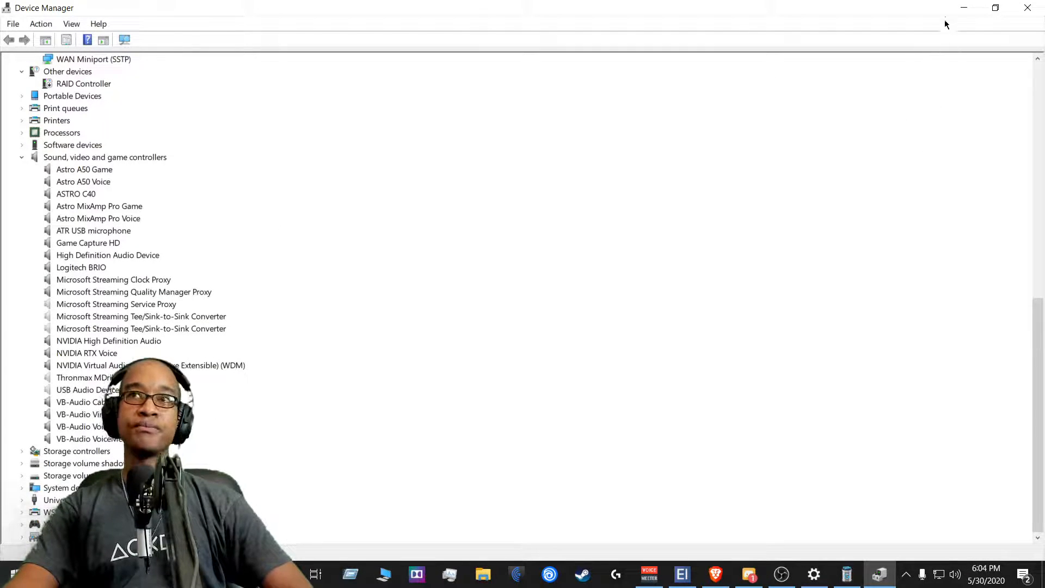
{"action": "left_click", "coordinate": [964, 8]}
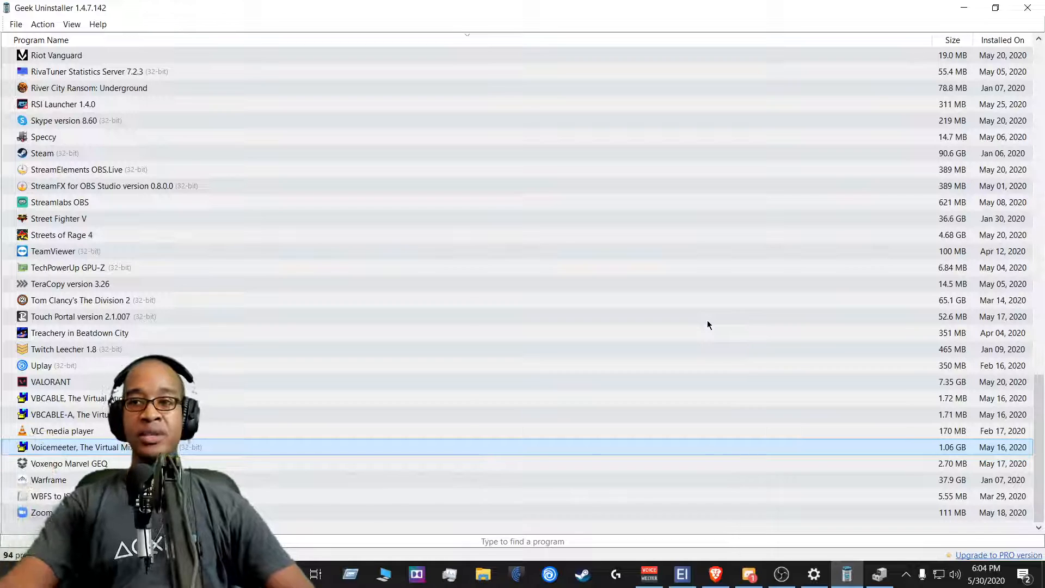
- Open the Windows Sound settings and review the playback and recording devices in the classic Sound dialog
{"action": "right_click", "coordinate": [959, 570]}
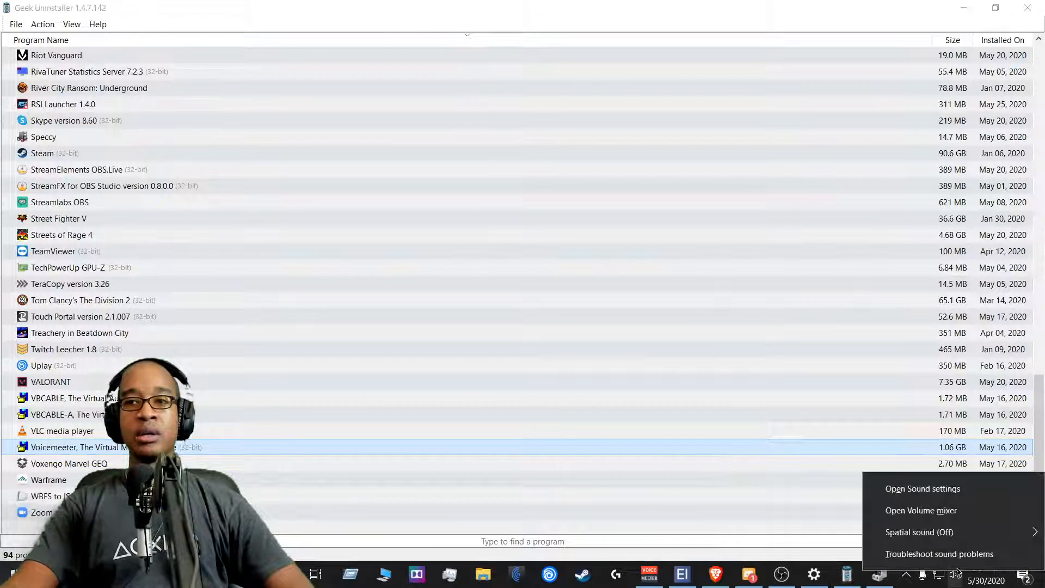
{"action": "left_click", "coordinate": [945, 487]}
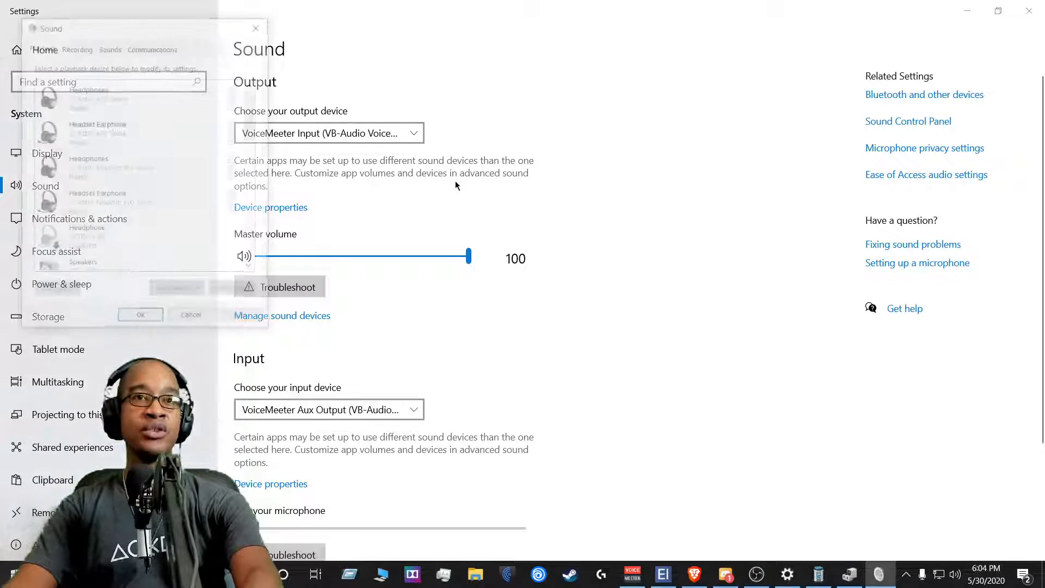
{"action": "left_click_drag", "start_coordinate": [249, 119], "coordinate": [260, 244]}
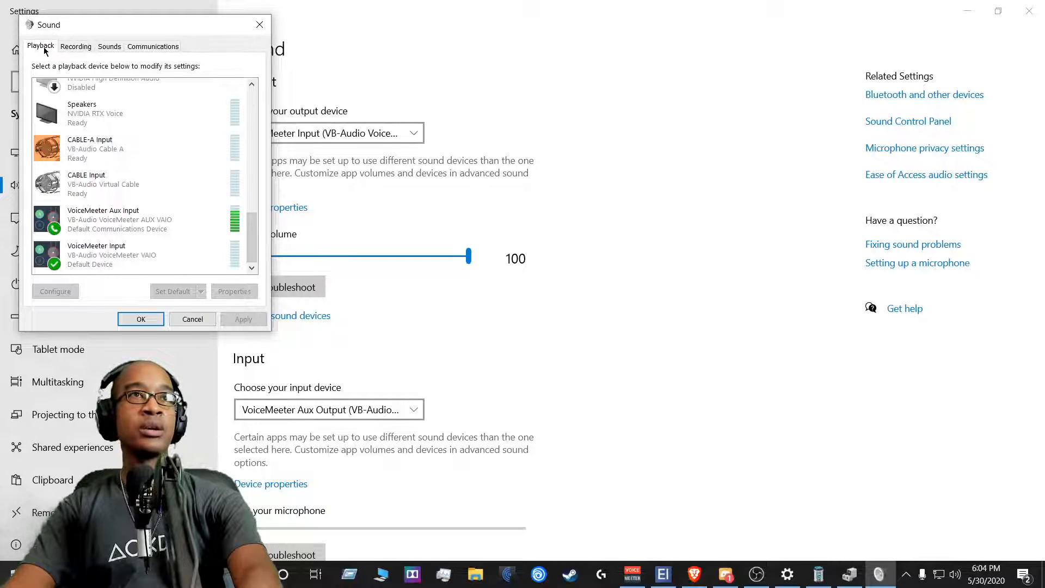
{"action": "left_click", "coordinate": [75, 47]}
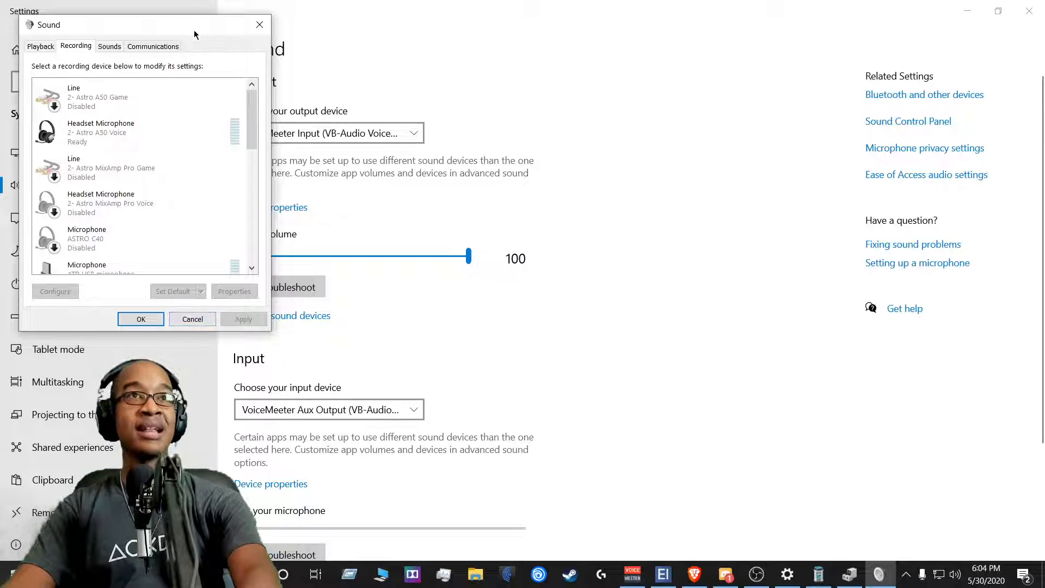
{"action": "left_click_drag", "start_coordinate": [195, 34], "coordinate": [675, 76]}
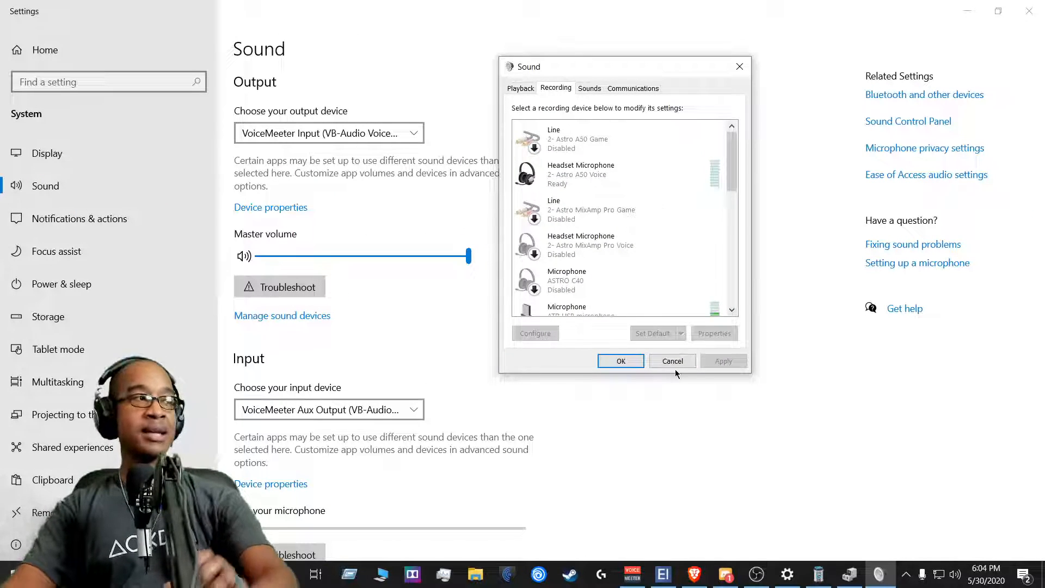
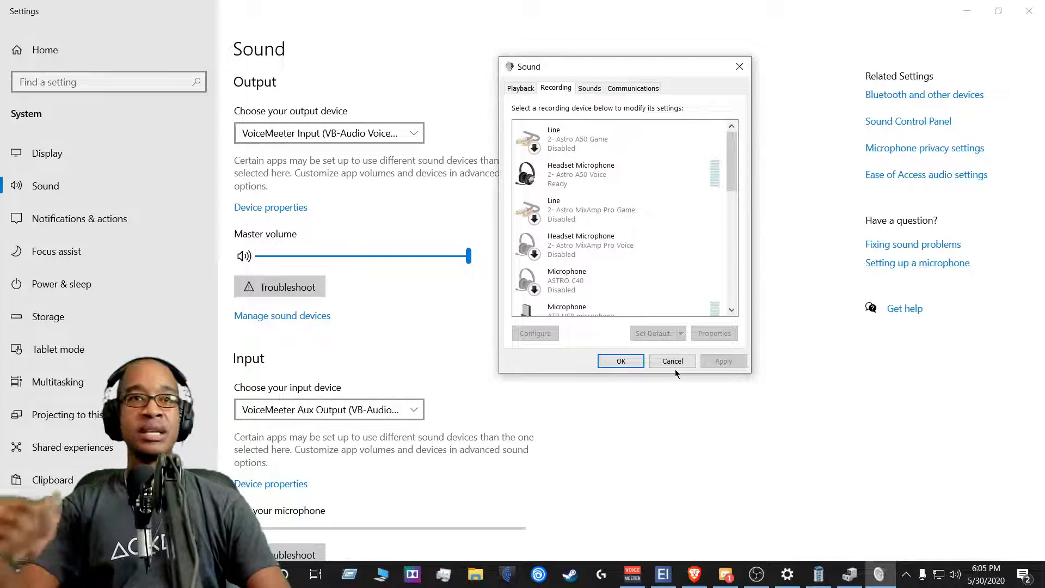
- Cancel the Sound dialog, close Settings and minimize Geek Uninstaller to return to Voicemeeter Banana
{"action": "left_click", "coordinate": [673, 361]}
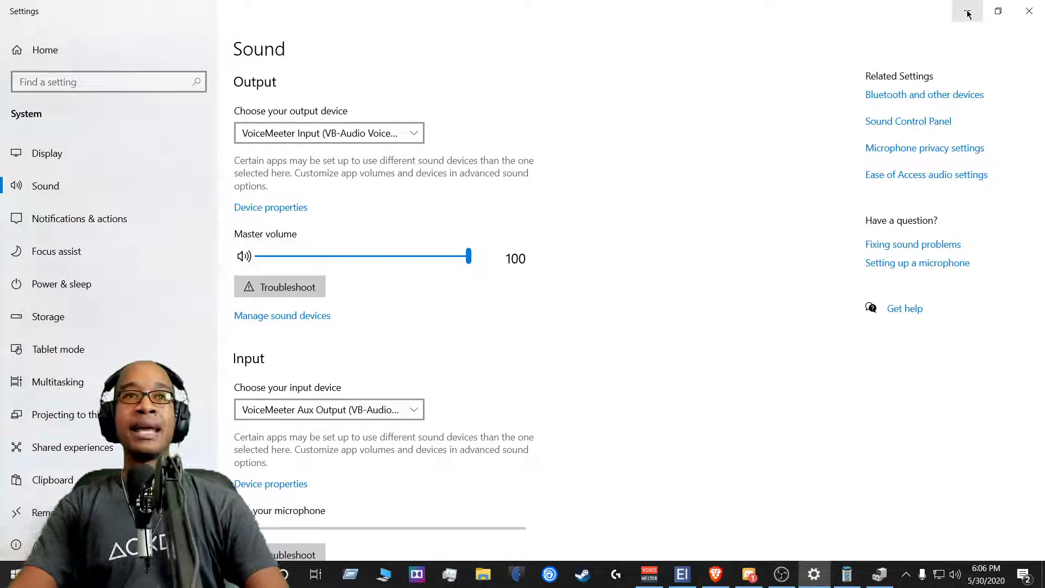
{"action": "left_click", "coordinate": [1026, 11]}
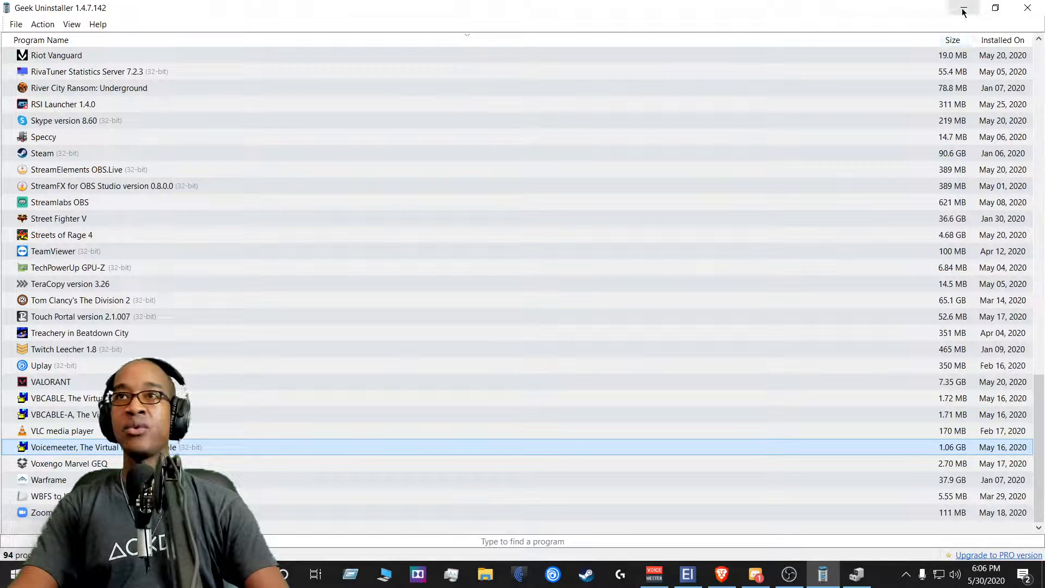
{"action": "left_click", "coordinate": [963, 11]}
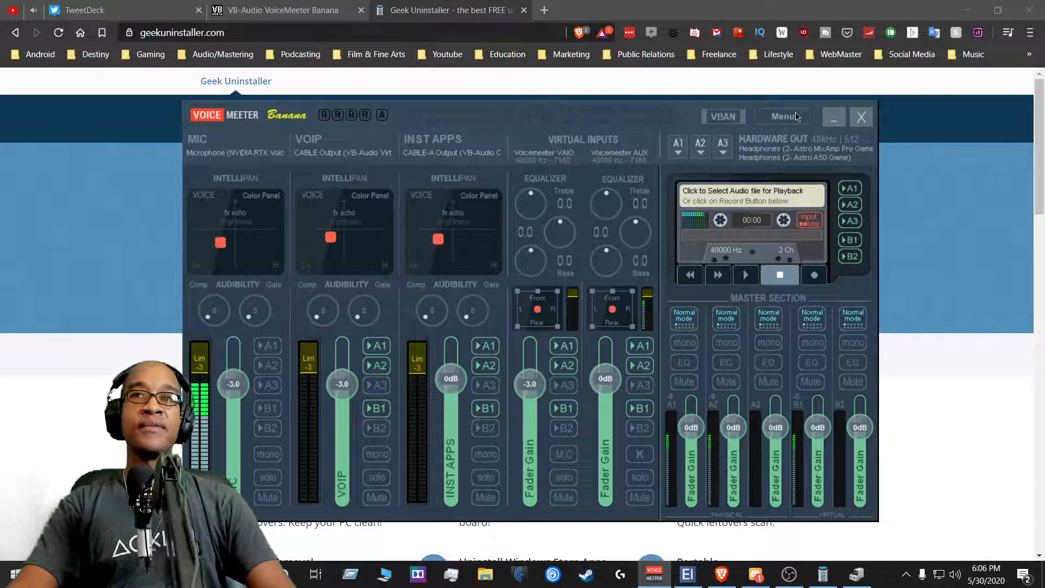
{"action": "right_click", "coordinate": [958, 574]}
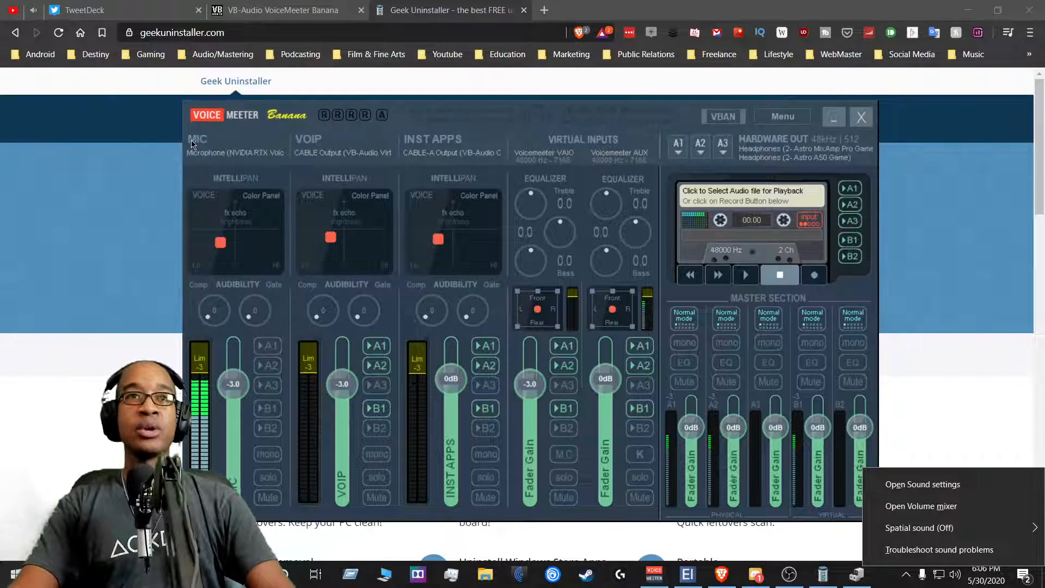
{"action": "left_click_drag", "start_coordinate": [396, 124], "coordinate": [392, 131]}
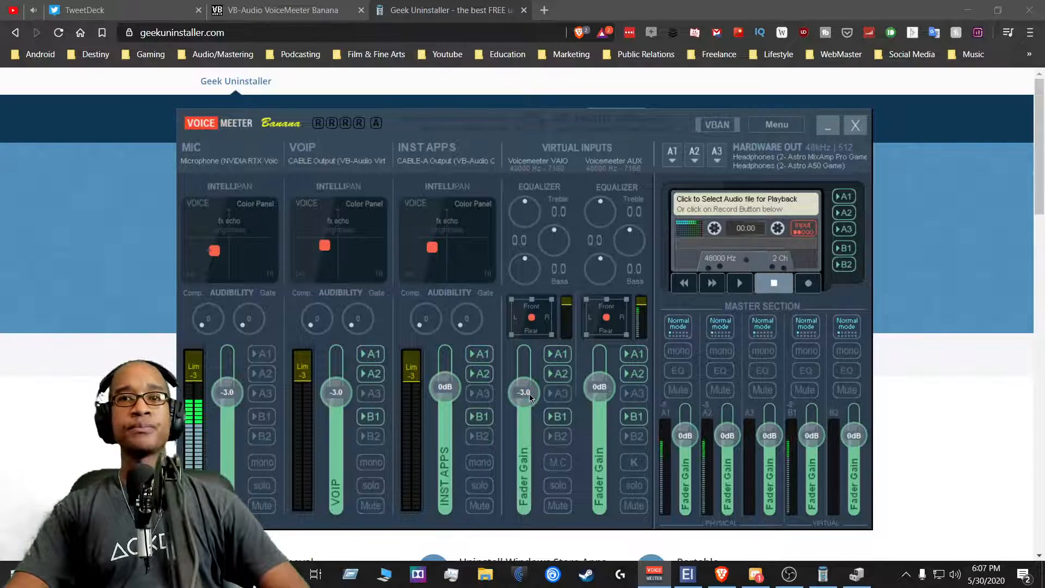
- Raise the Voicemeeter VAIO fader gain to 9.0 dB and return it to -3.0 dB
{"action": "scroll", "coordinate": [529, 393], "scroll_direction": "up", "scroll_amount": 9}
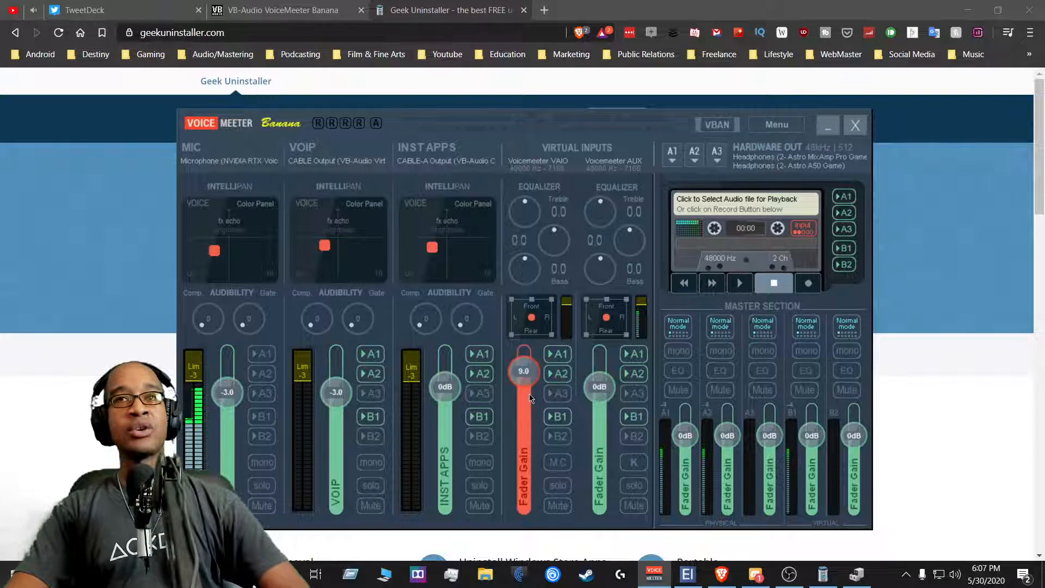
{"action": "scroll", "coordinate": [528, 389], "scroll_direction": "down", "scroll_amount": 6}
{"action": "scroll", "coordinate": [527, 386], "scroll_direction": "down", "scroll_amount": 6}
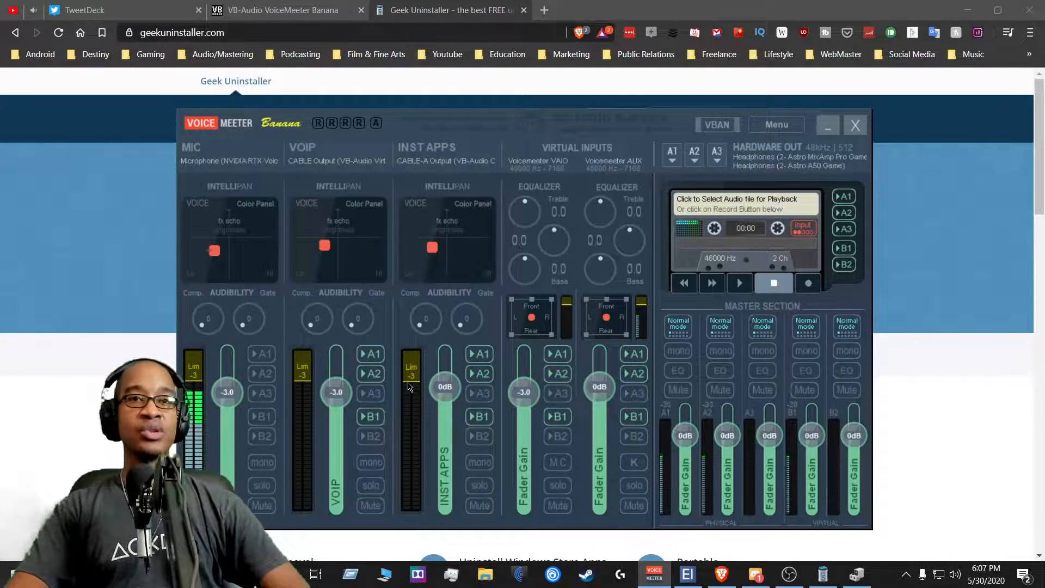
- Raise the INST APPS channel's limiter and set it back to -3 dB
{"action": "left_click_drag", "start_coordinate": [410, 387], "coordinate": [412, 360]}
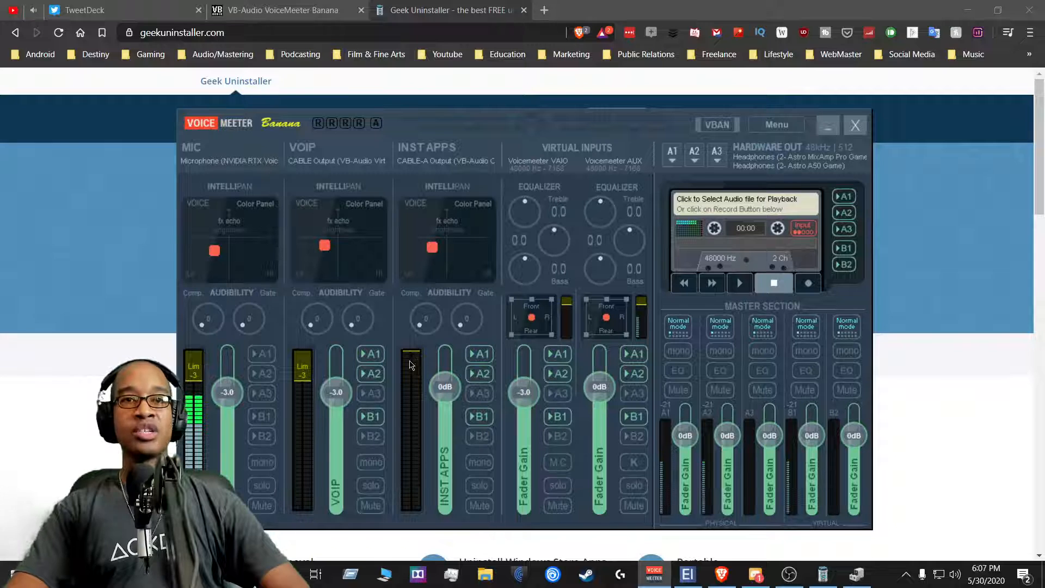
{"action": "double_click", "coordinate": [412, 360]}
{"action": "type", "text": "-3"}
{"action": "key", "text": "Return"}
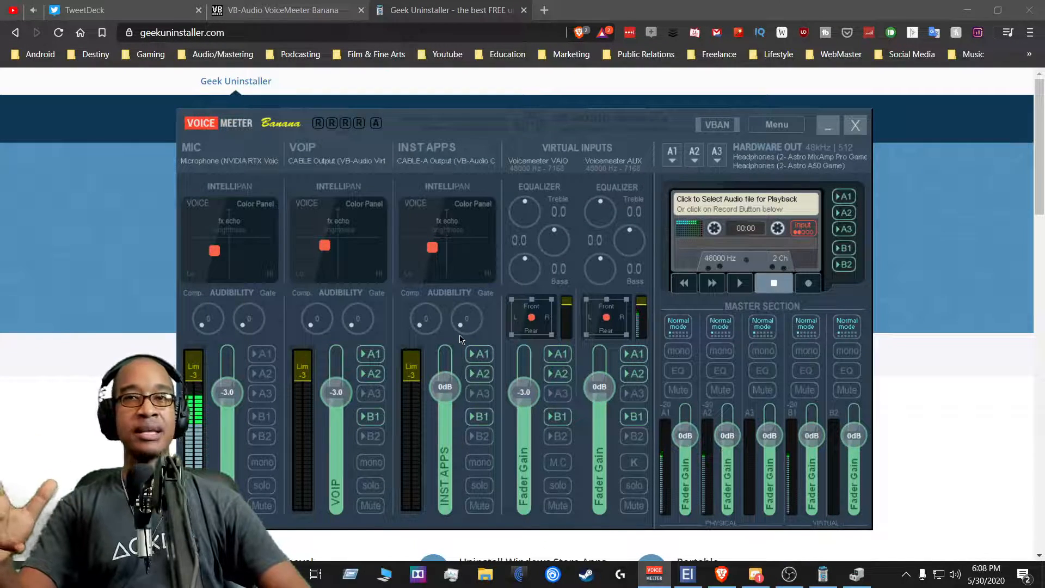
- Review the device status, buffering and sample rate values in Voicemeeter's System Settings / Options, and close that window
{"action": "left_click", "coordinate": [771, 126]}
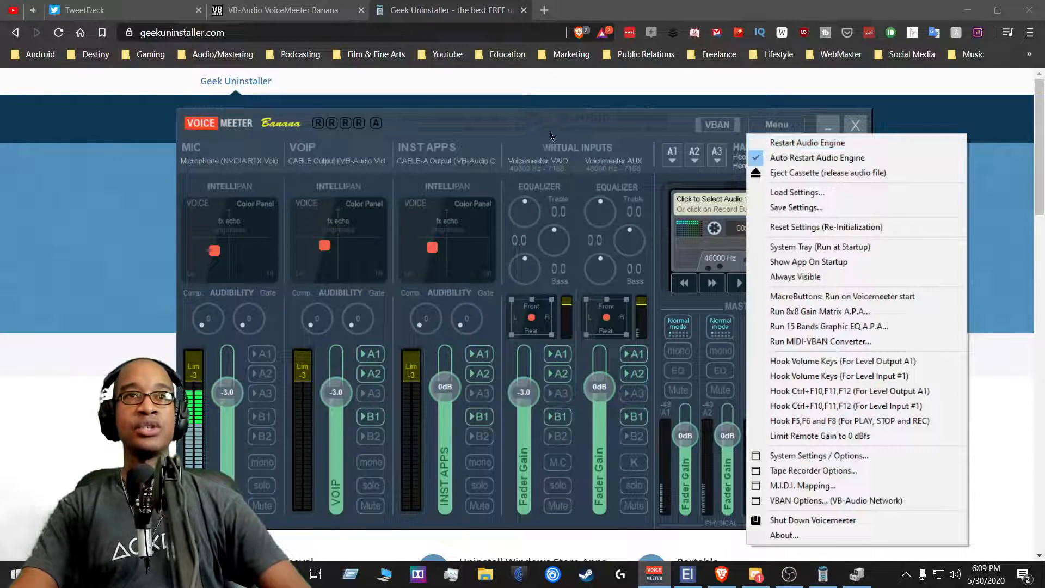
{"action": "left_click", "coordinate": [397, 133]}
{"action": "left_click", "coordinate": [770, 126]}
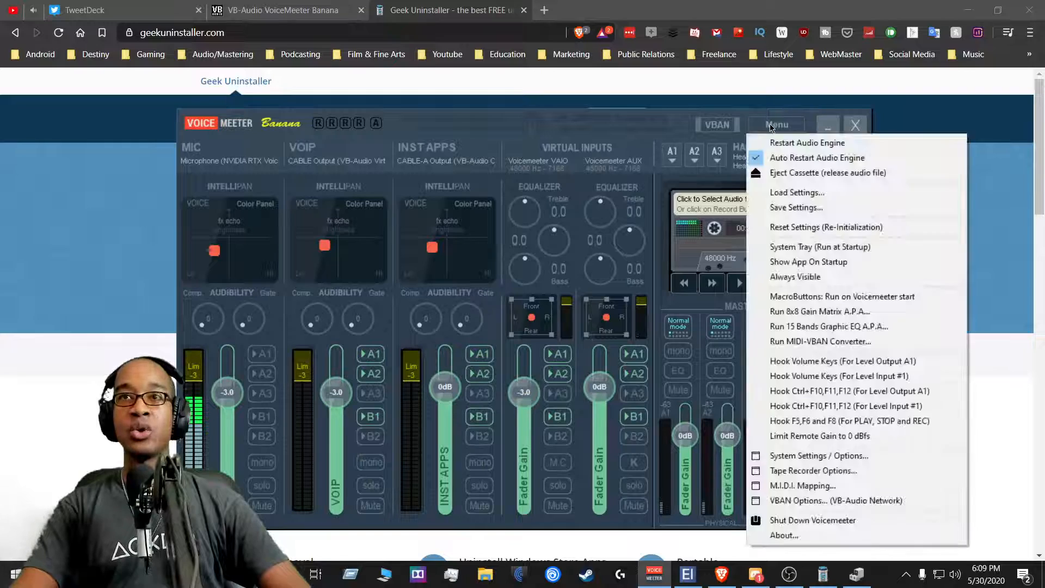
{"action": "left_click", "coordinate": [831, 455]}
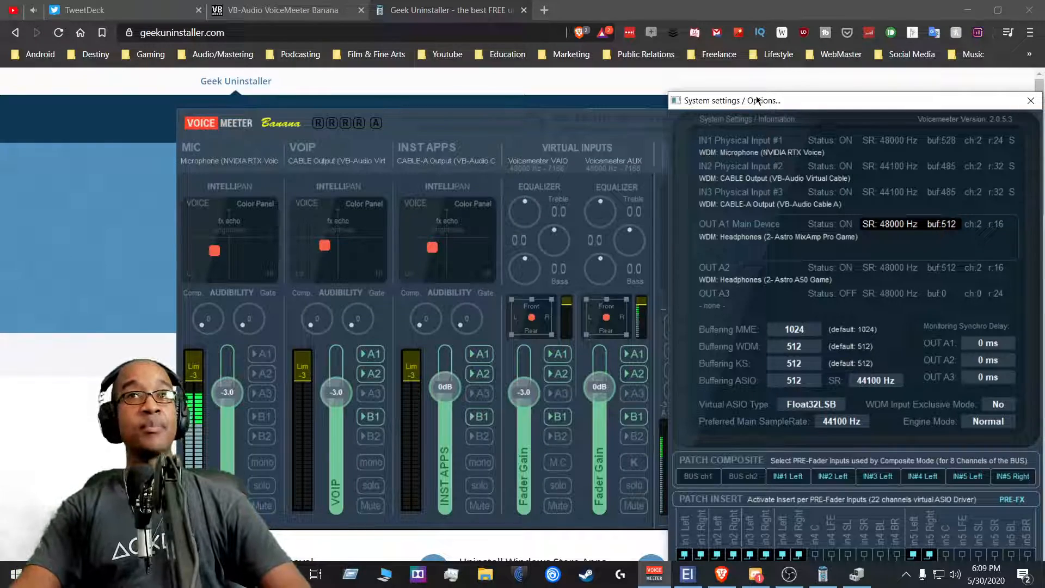
{"action": "left_click_drag", "start_coordinate": [756, 100], "coordinate": [537, 60]}
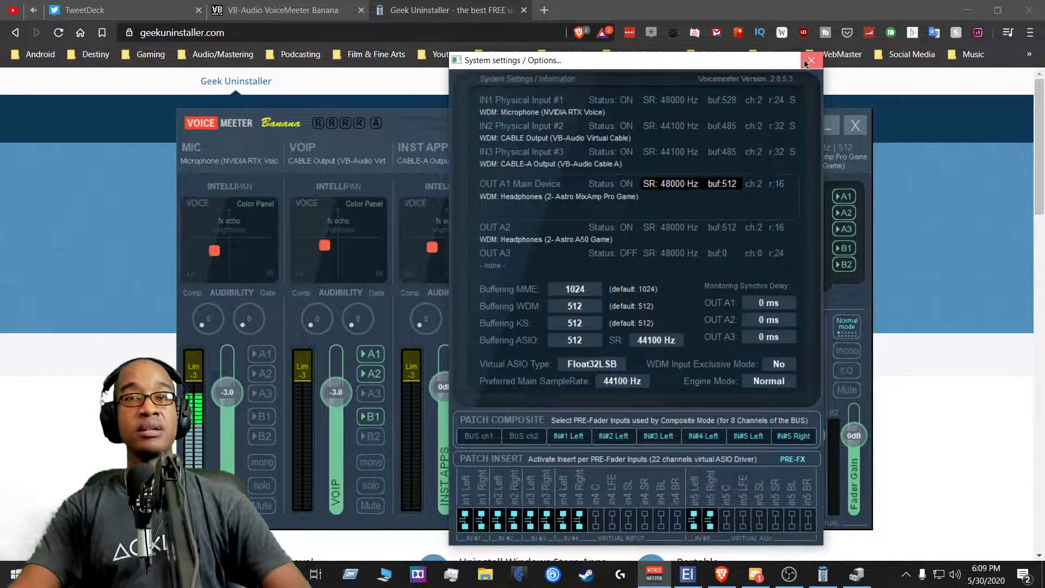
{"action": "left_click", "coordinate": [809, 61]}
{"action": "left_click", "coordinate": [776, 125]}
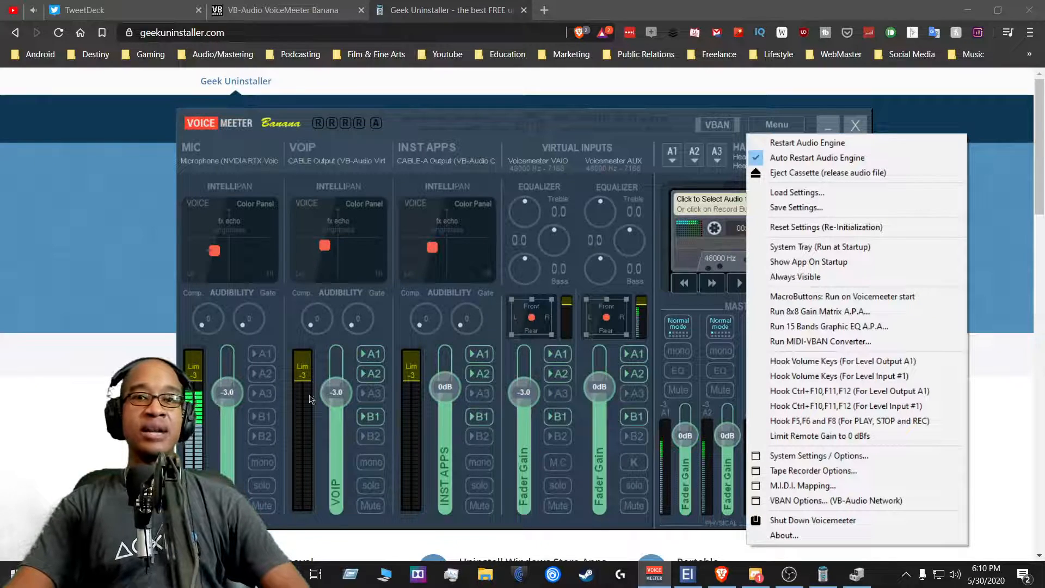
- Switch to Element, check its version and build date in the About window, and close that window
{"action": "mouse_move", "coordinate": [754, 576]}
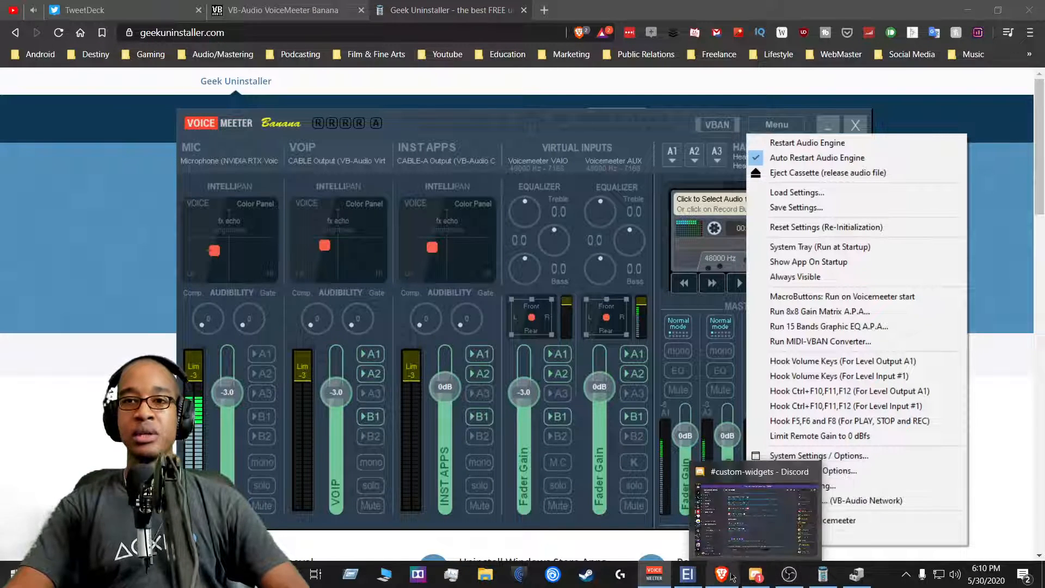
{"action": "left_click", "coordinate": [688, 575]}
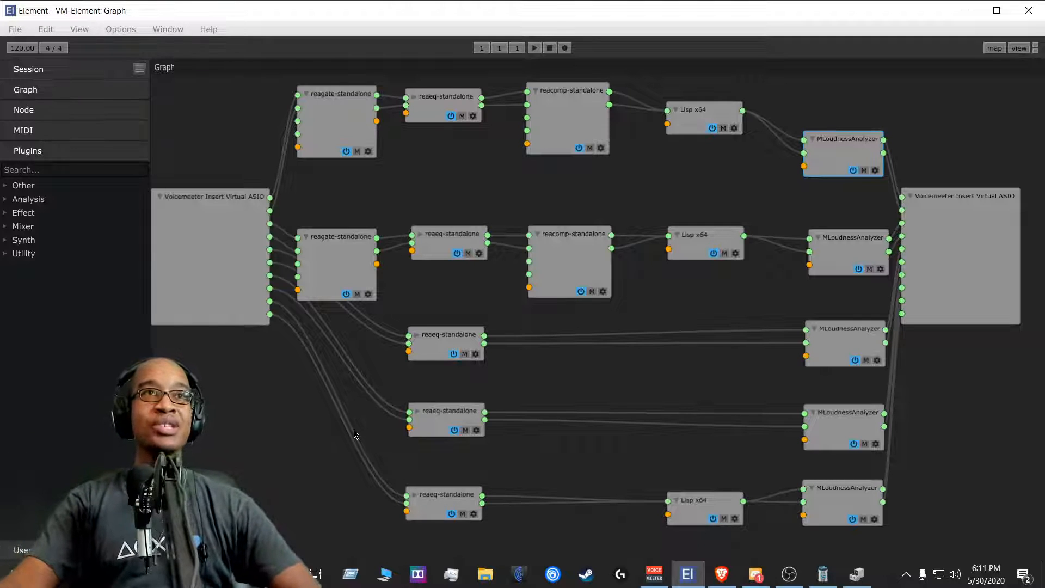
{"action": "left_click", "coordinate": [208, 31]}
{"action": "left_click", "coordinate": [238, 80]}
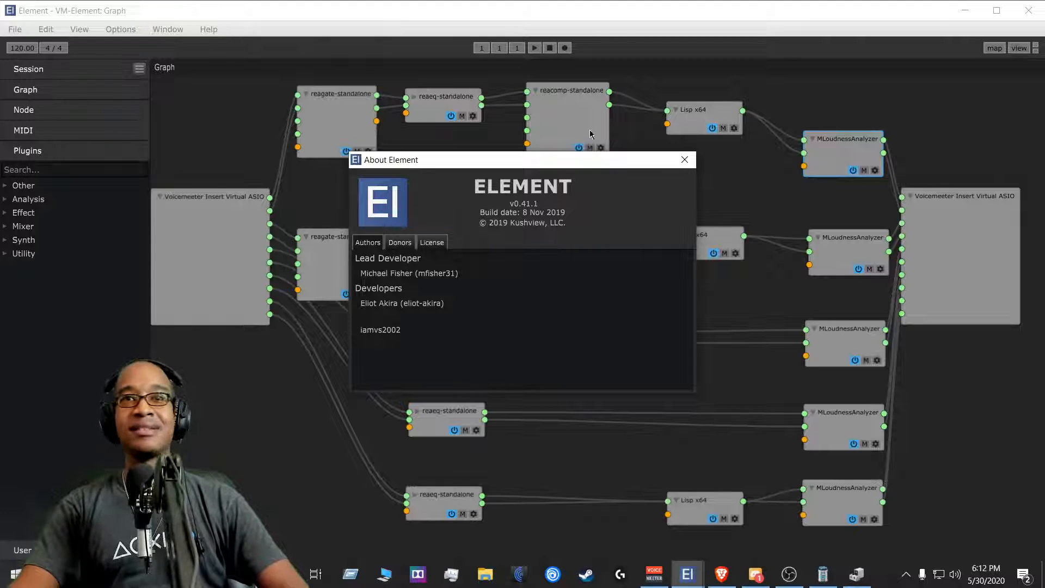
{"action": "left_click_drag", "start_coordinate": [600, 162], "coordinate": [763, 25]}
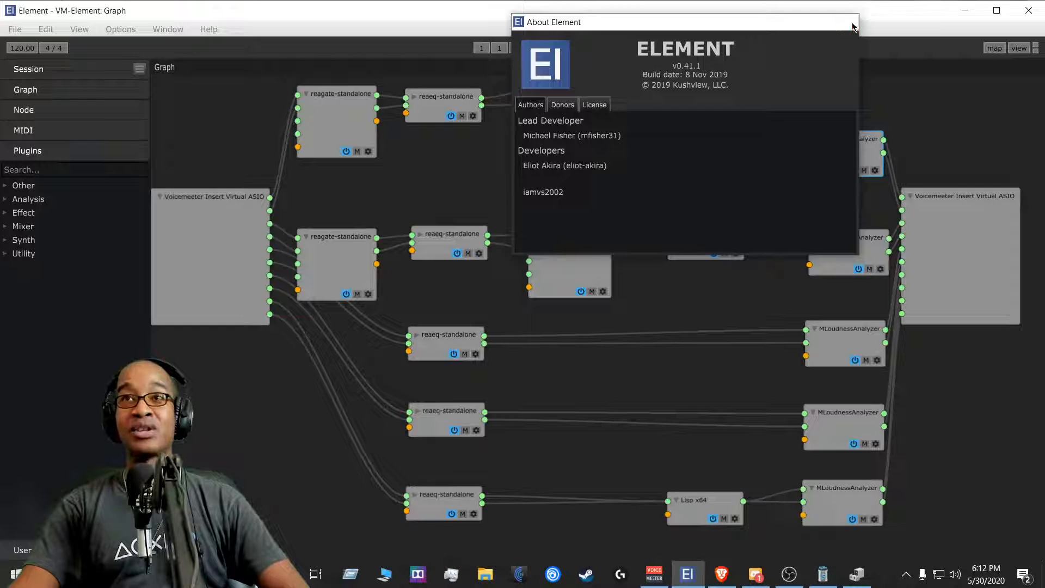
{"action": "left_click", "coordinate": [852, 27]}
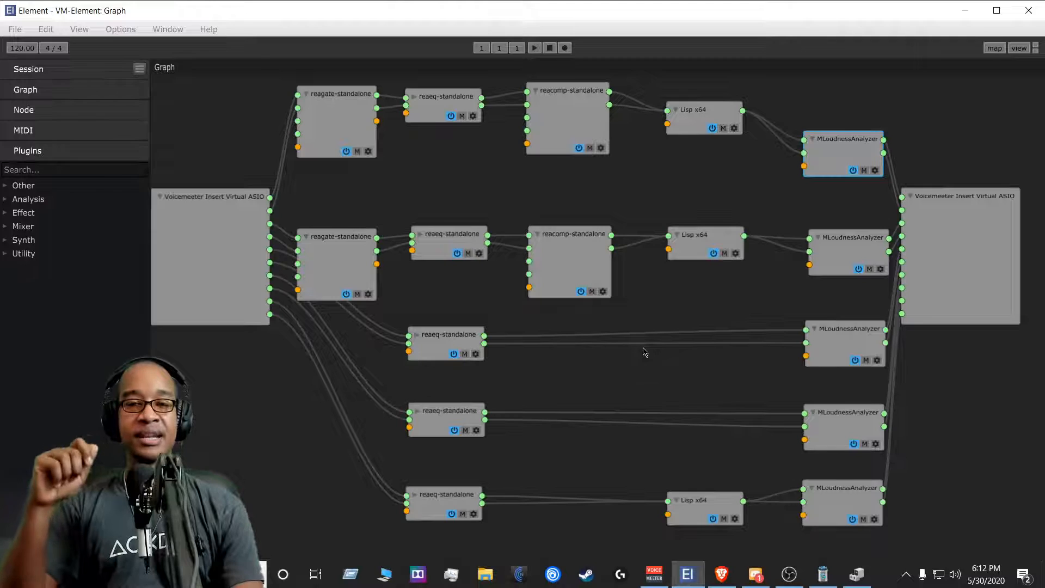
- Minimize Element and open the list of Voicemeeter Banana's menu options
{"action": "key", "text": "super"}
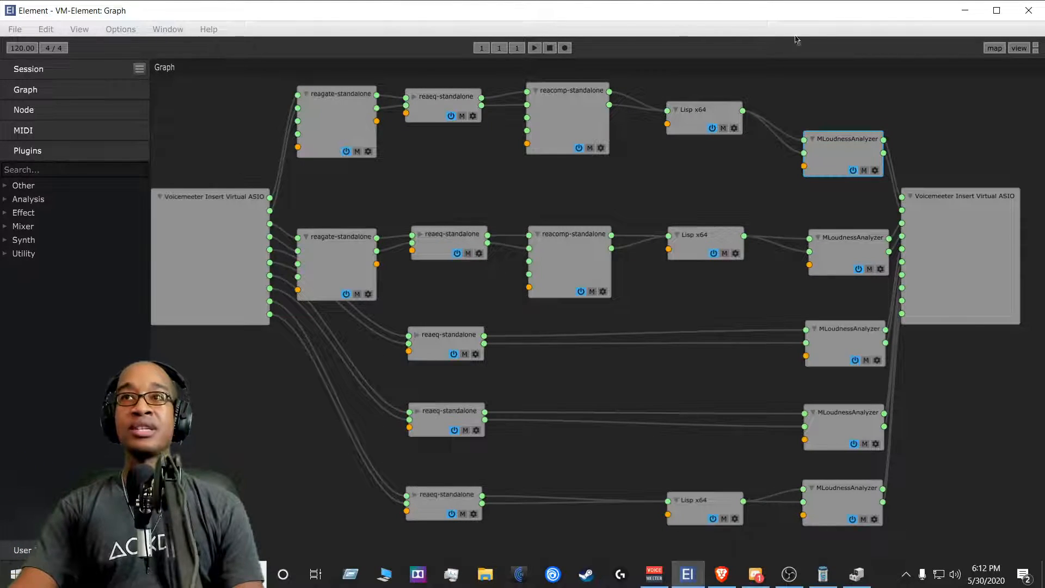
{"action": "left_click", "coordinate": [968, 16]}
{"action": "left_click", "coordinate": [764, 124]}
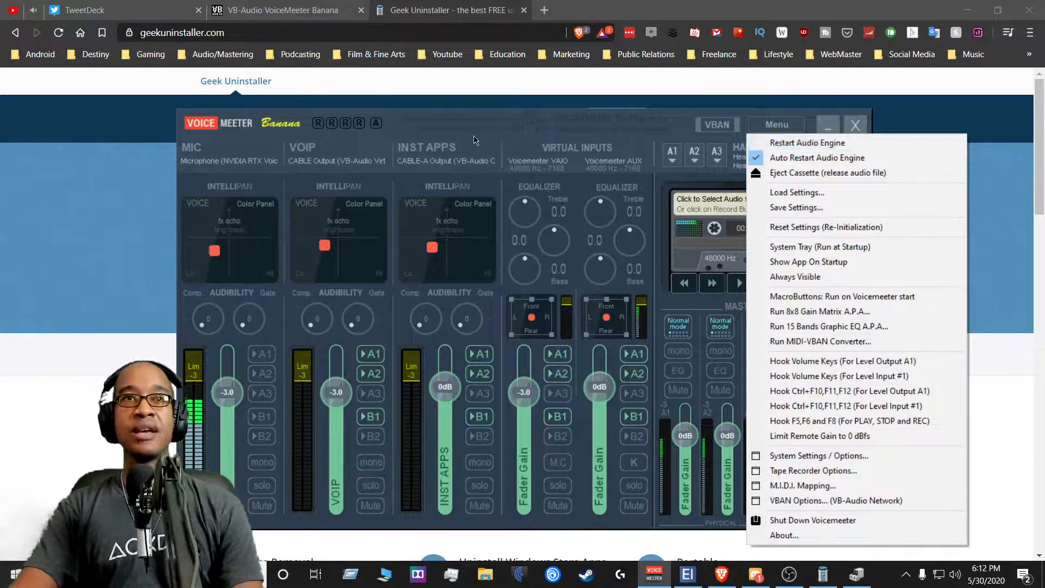
- Open NVIDIA RTX Voice, review its input device, output device and noise suppression settings, and close the window
{"action": "left_click", "coordinate": [397, 131]}
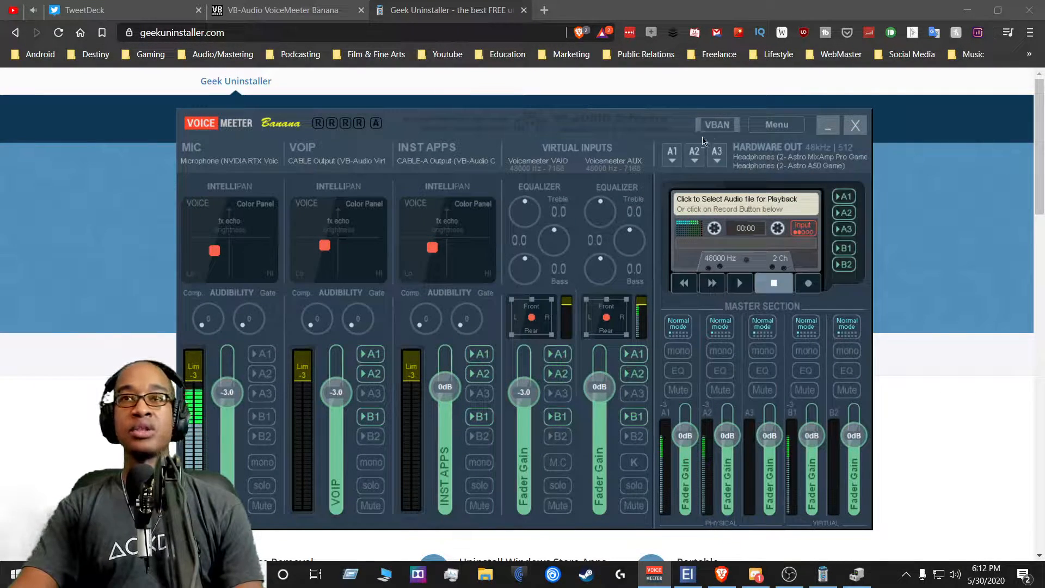
{"action": "left_click", "coordinate": [905, 573]}
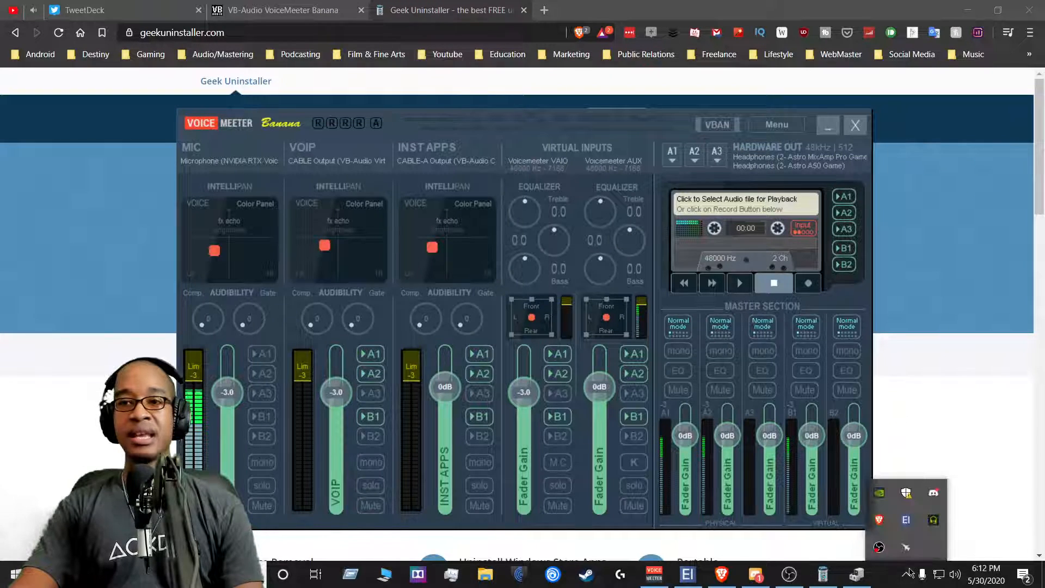
{"action": "left_click", "coordinate": [934, 521]}
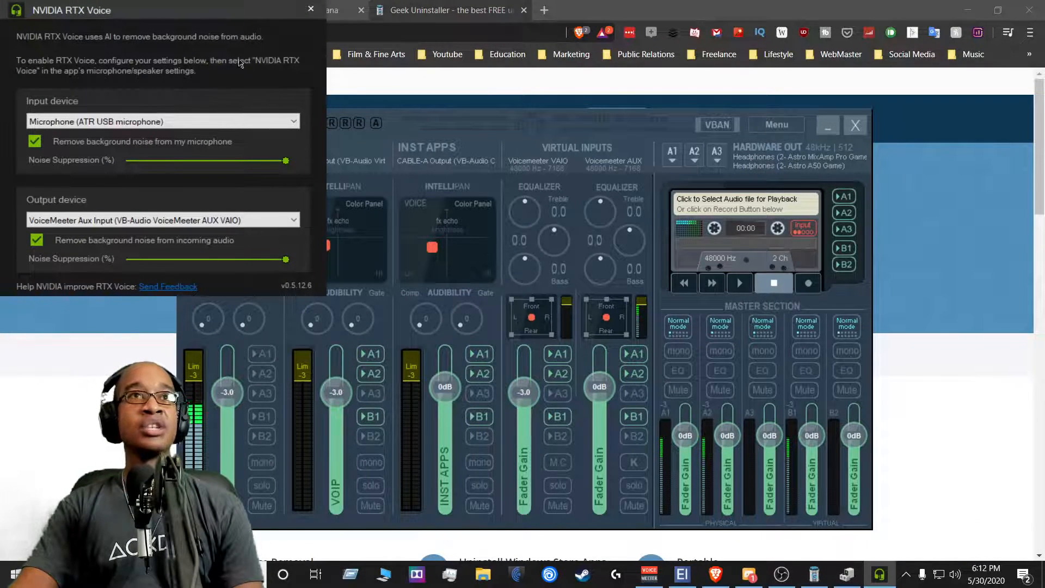
{"action": "left_click_drag", "start_coordinate": [231, 12], "coordinate": [632, 165]}
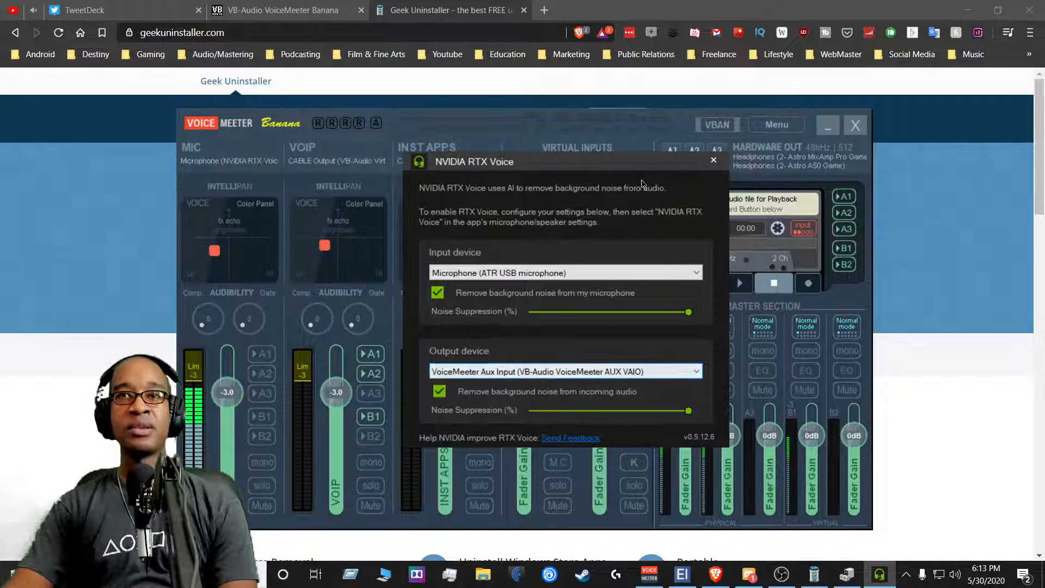
{"action": "left_click", "coordinate": [713, 161]}
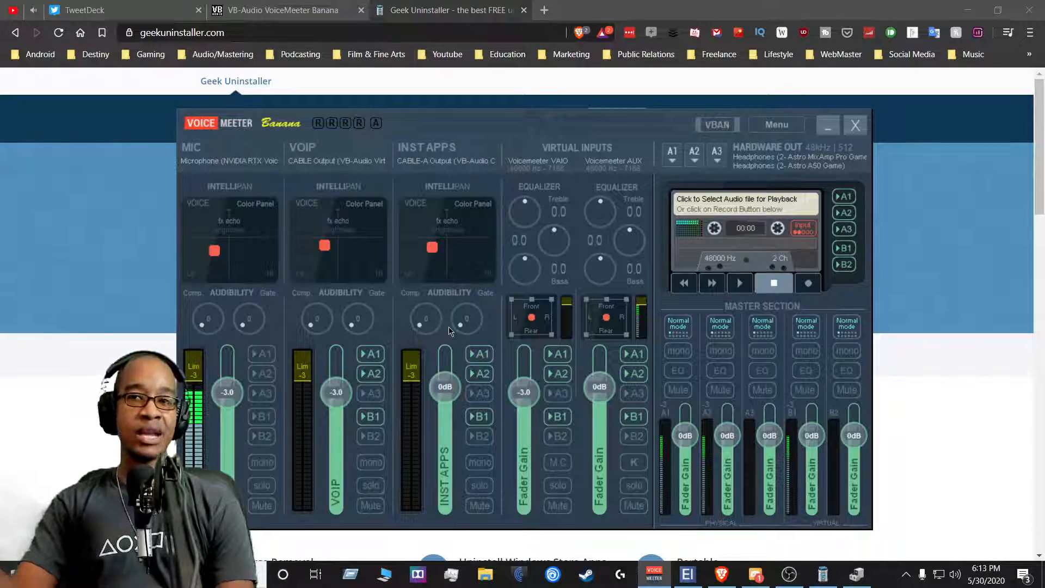
- Open Voicemeeter's Save Settings dialog to see where the settings XML file is stored, and cancel without saving
{"action": "left_click", "coordinate": [783, 129]}
{"action": "left_click", "coordinate": [796, 207]}
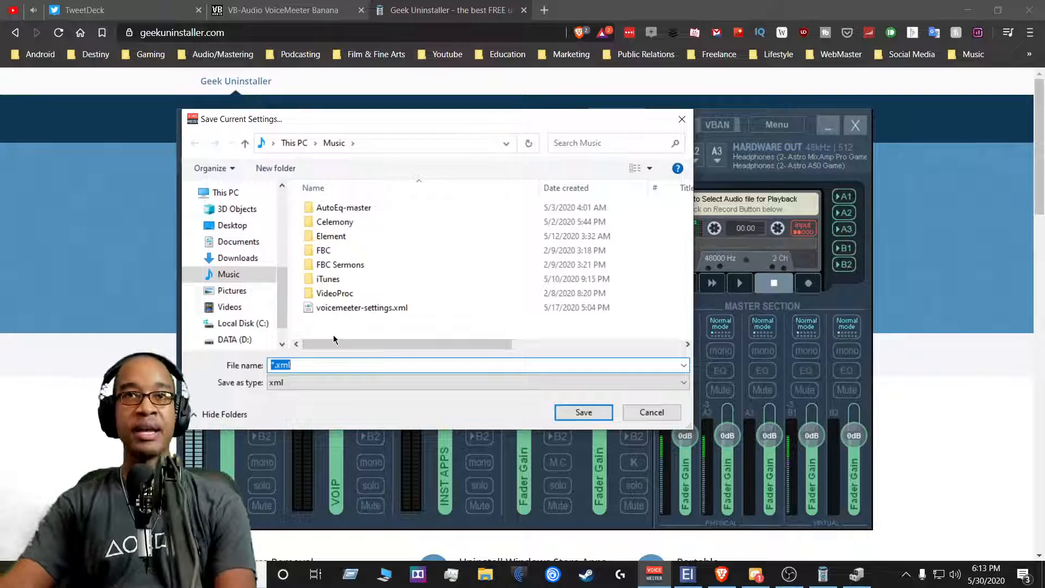
{"action": "left_click", "coordinate": [652, 412]}
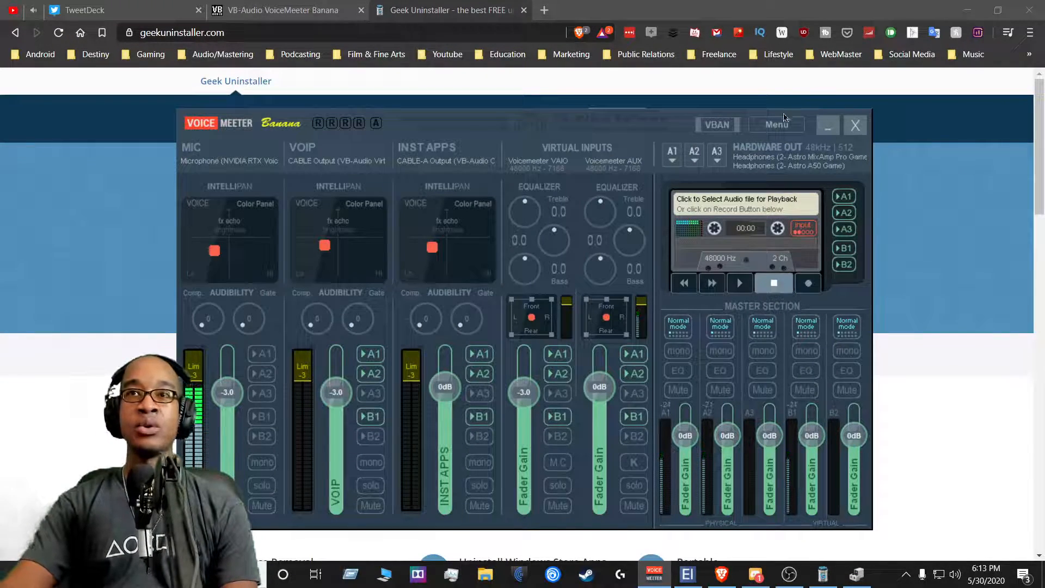
- Look over the reset option, open the Load Settings dialog to find the saved settings XML file, and cancel without loading
{"action": "left_click", "coordinate": [779, 129]}
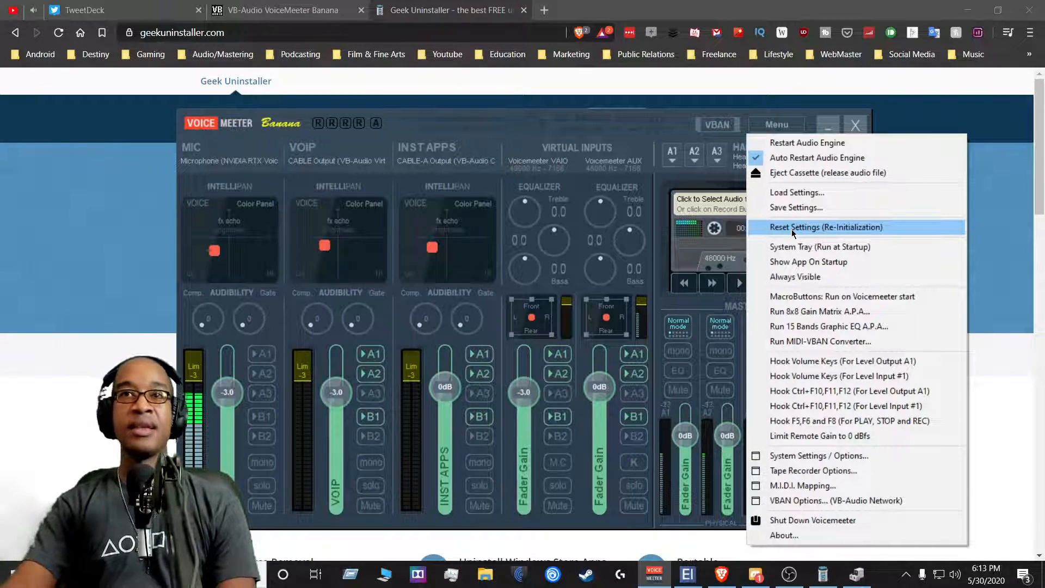
{"action": "left_click", "coordinate": [393, 130]}
{"action": "left_click", "coordinate": [768, 126]}
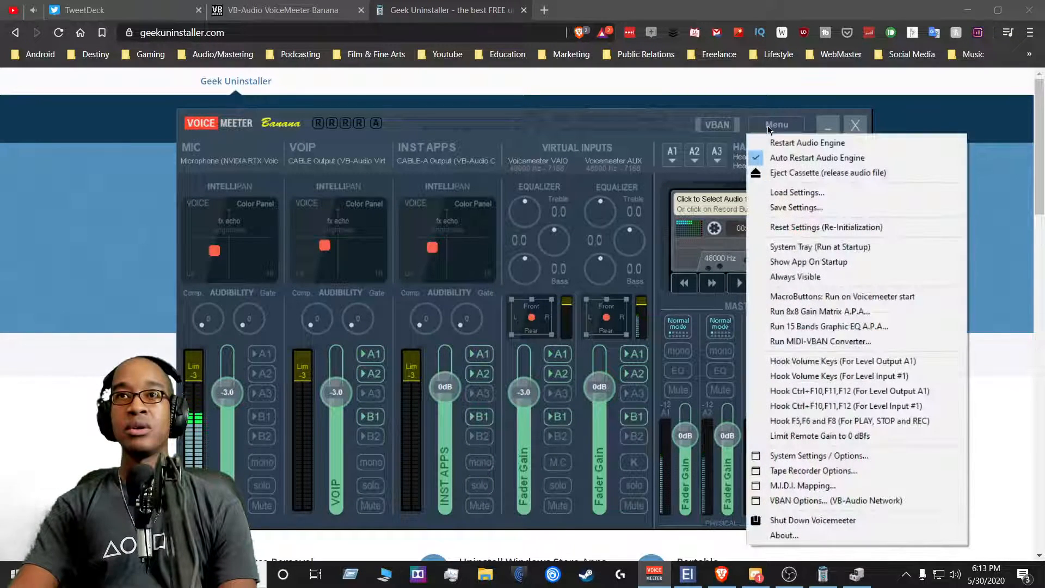
{"action": "left_click", "coordinate": [798, 193]}
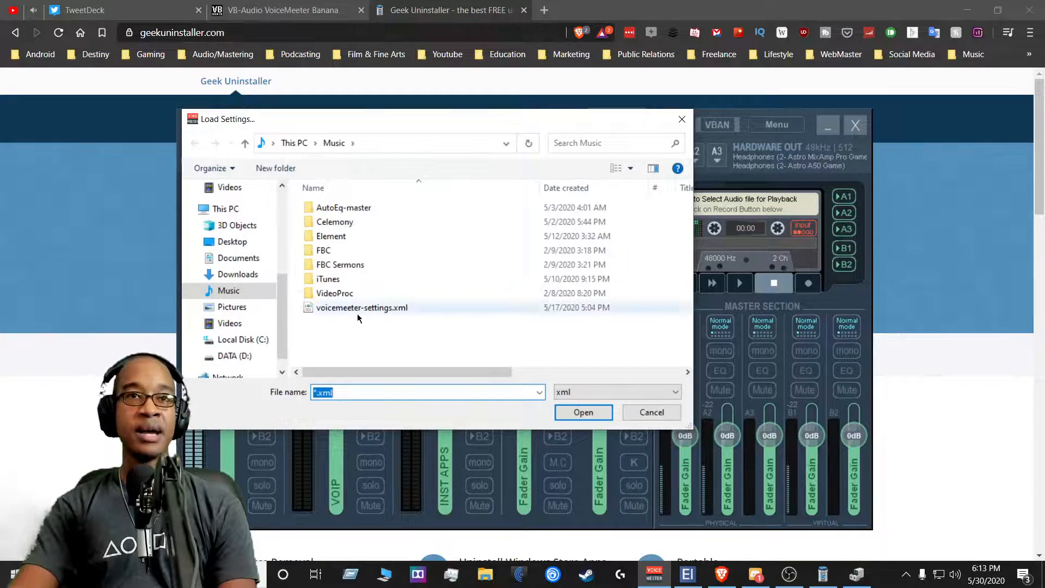
{"action": "left_click", "coordinate": [656, 413]}
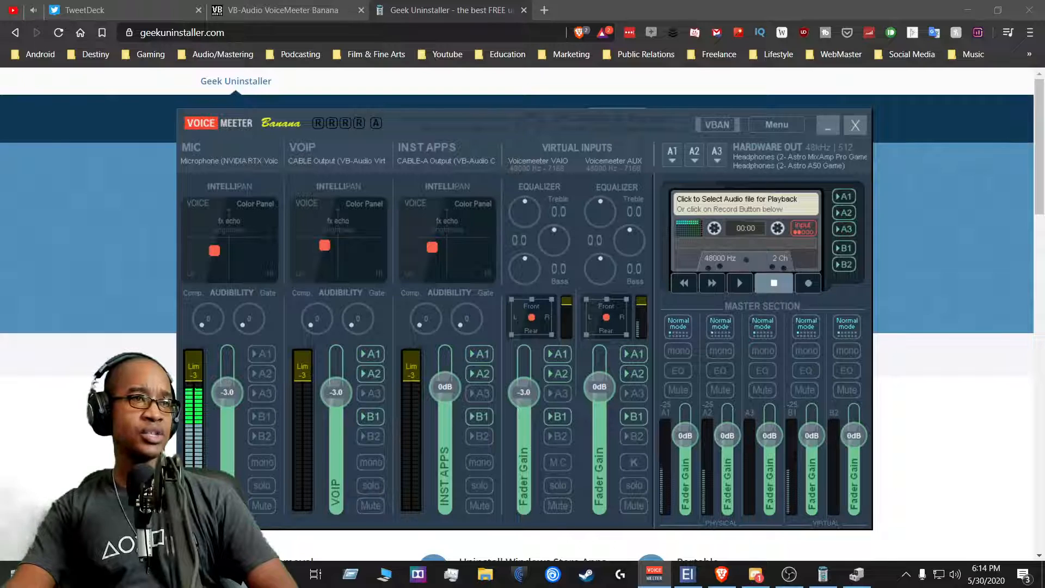
- Switch to Discord and compare the input and output devices in its Voice Settings with Voicemeeter Banana's channels
{"action": "key", "text": "alt+Tab"}
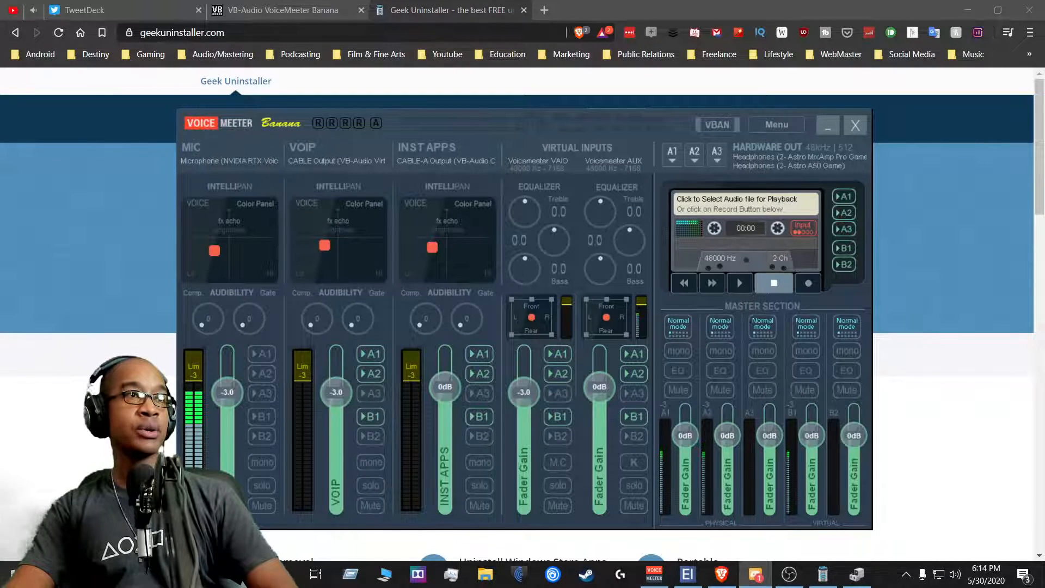
{"action": "key", "text": "alt+Tab"}
{"action": "left_click_drag", "start_coordinate": [609, 39], "coordinate": [594, 75]}
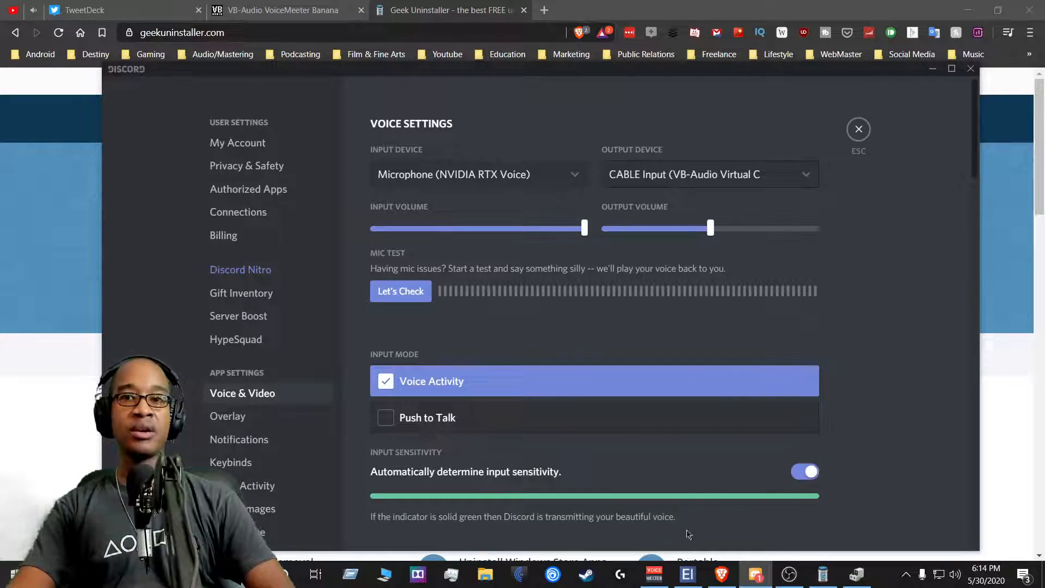
{"action": "left_click", "coordinate": [654, 574]}
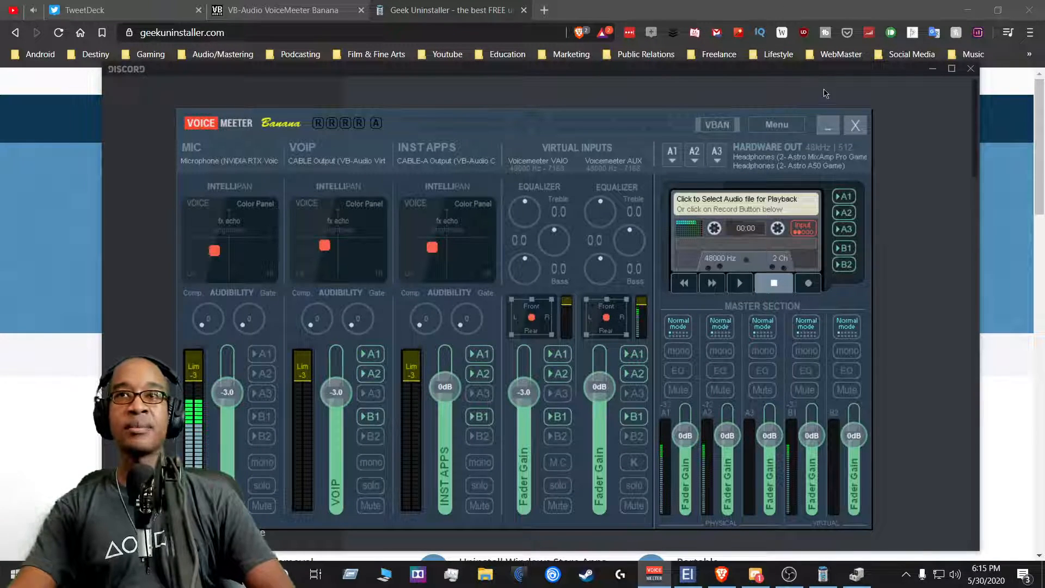
- Minimize the Voicemeeter, Discord and browser windows to reveal the desktop
{"action": "left_click", "coordinate": [825, 119]}
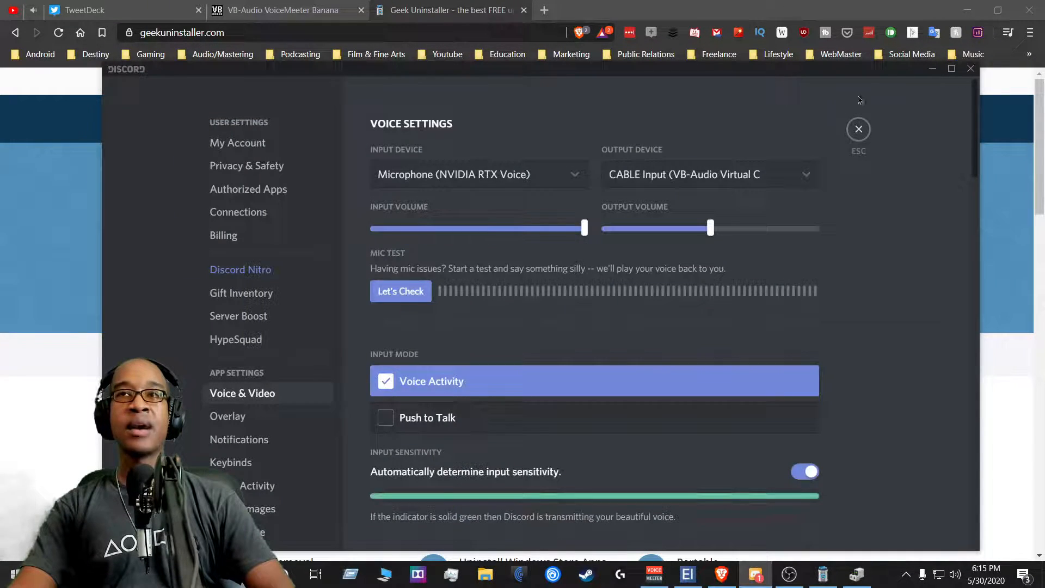
{"action": "left_click", "coordinate": [932, 71]}
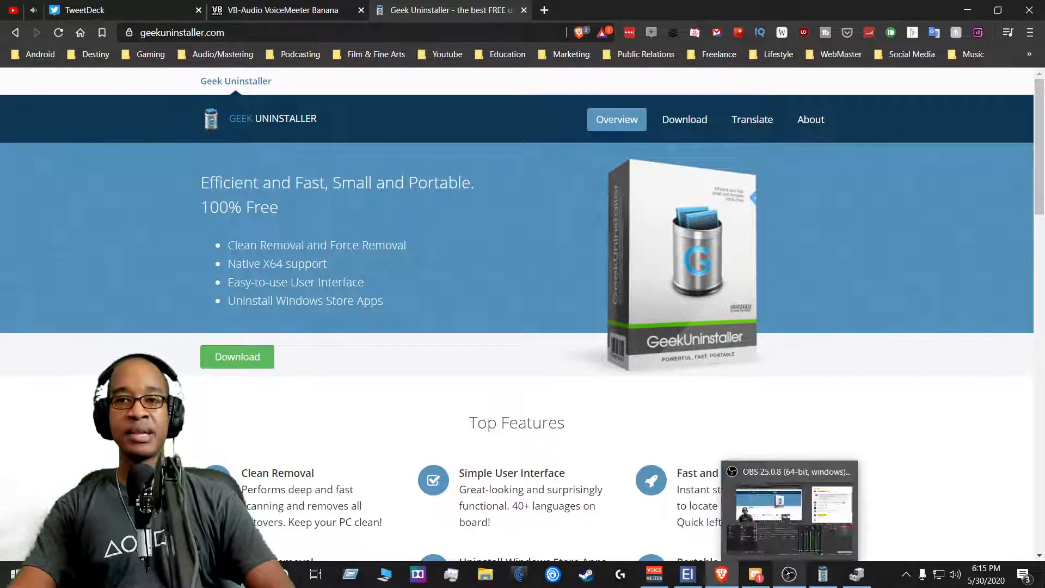
{"action": "mouse_move", "coordinate": [661, 581]}
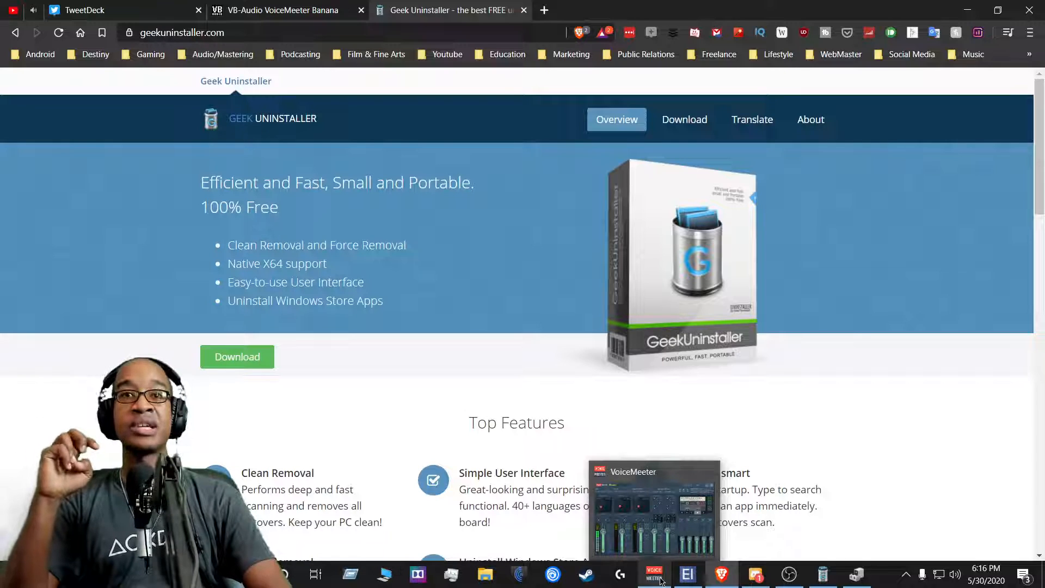
{"action": "left_click", "coordinate": [972, 10]}
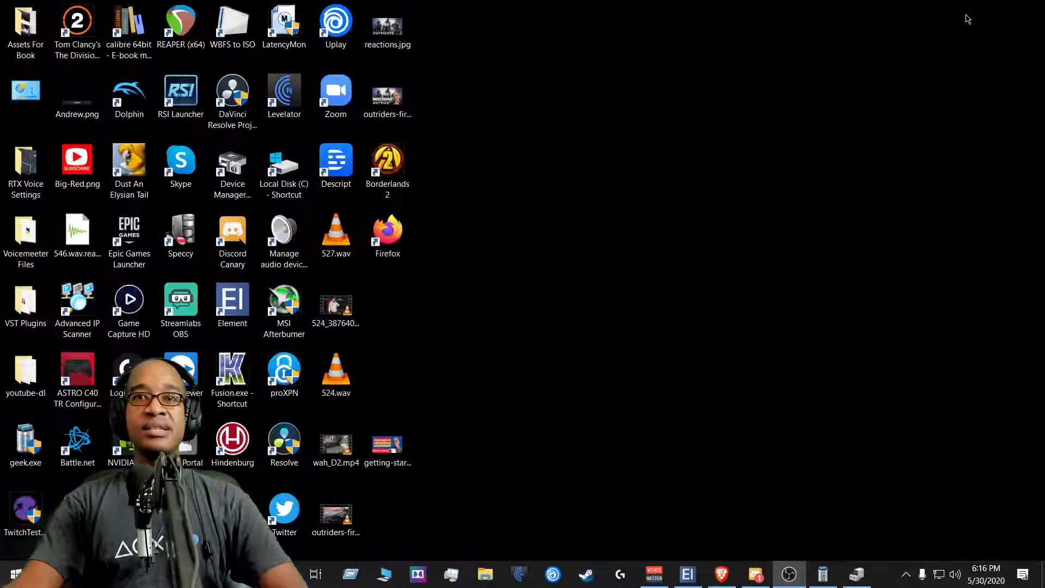
- Restore Voicemeeter Banana, examine the cassette's input arming, target directory and file format in Recorder Options, and close that window
{"action": "left_click", "coordinate": [655, 573]}
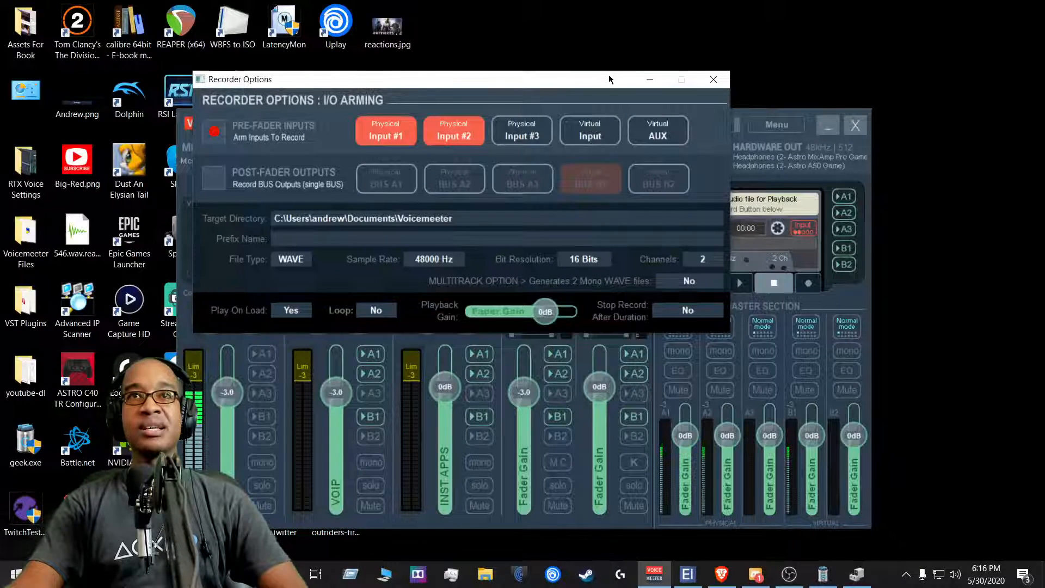
{"action": "left_click", "coordinate": [713, 80]}
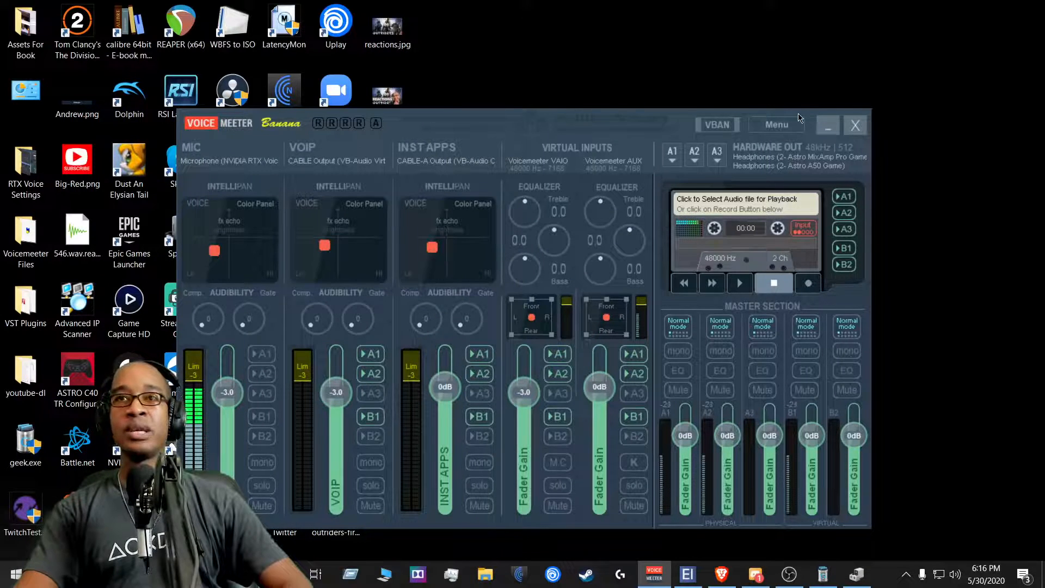
{"action": "right_click", "coordinate": [694, 240]}
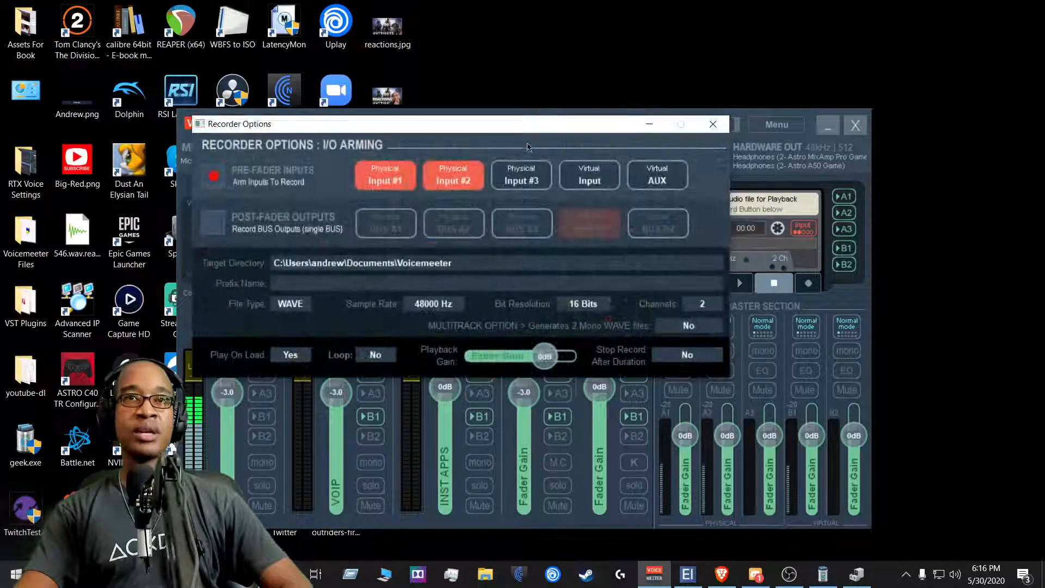
{"action": "left_click_drag", "start_coordinate": [528, 131], "coordinate": [434, 326]}
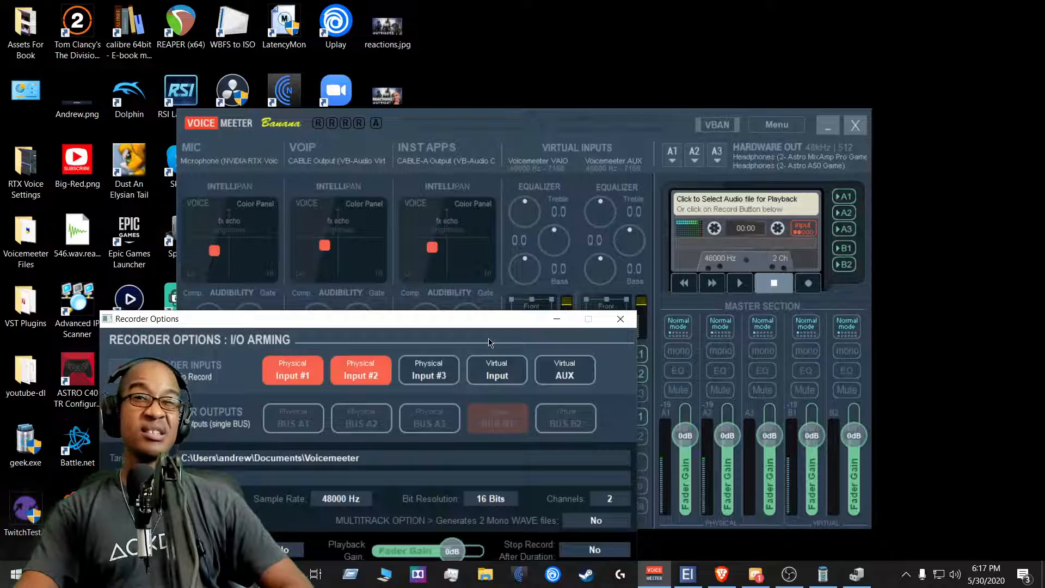
{"action": "left_click_drag", "start_coordinate": [489, 324], "coordinate": [511, 377]}
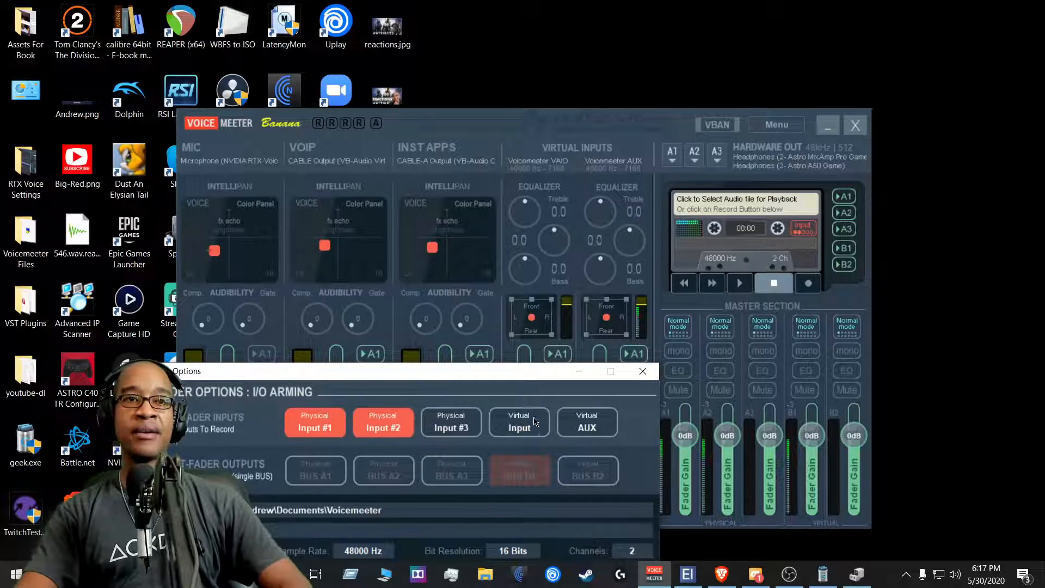
{"action": "left_click_drag", "start_coordinate": [518, 372], "coordinate": [638, 143]}
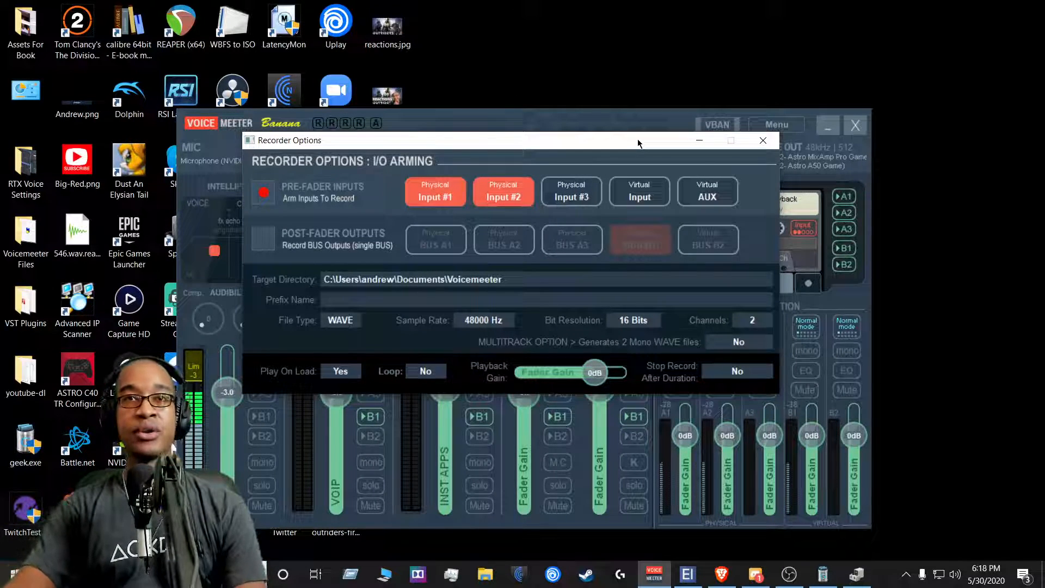
{"action": "left_click_drag", "start_coordinate": [638, 143], "coordinate": [659, 55]}
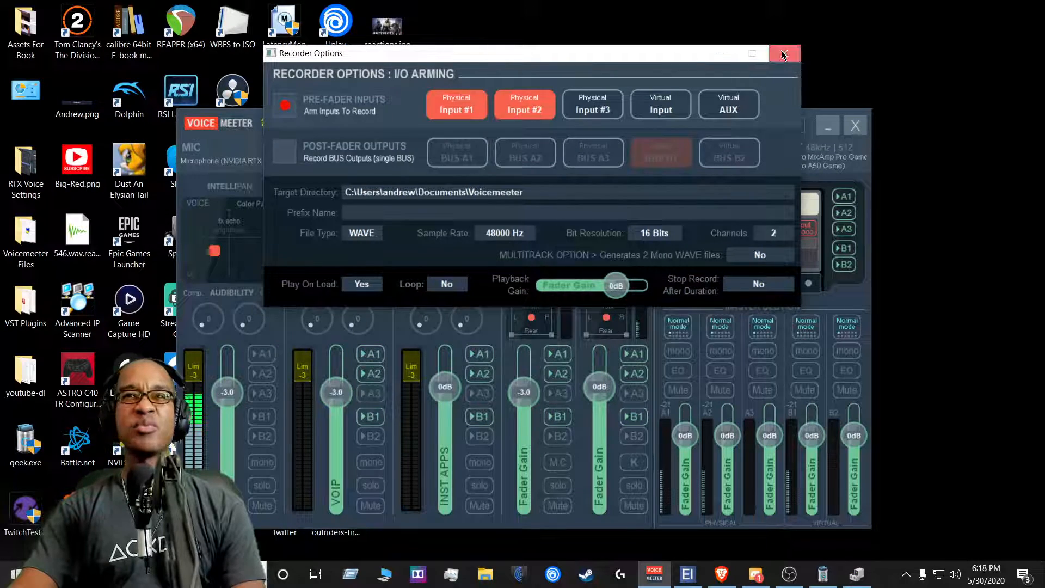
{"action": "left_click", "coordinate": [785, 53]}
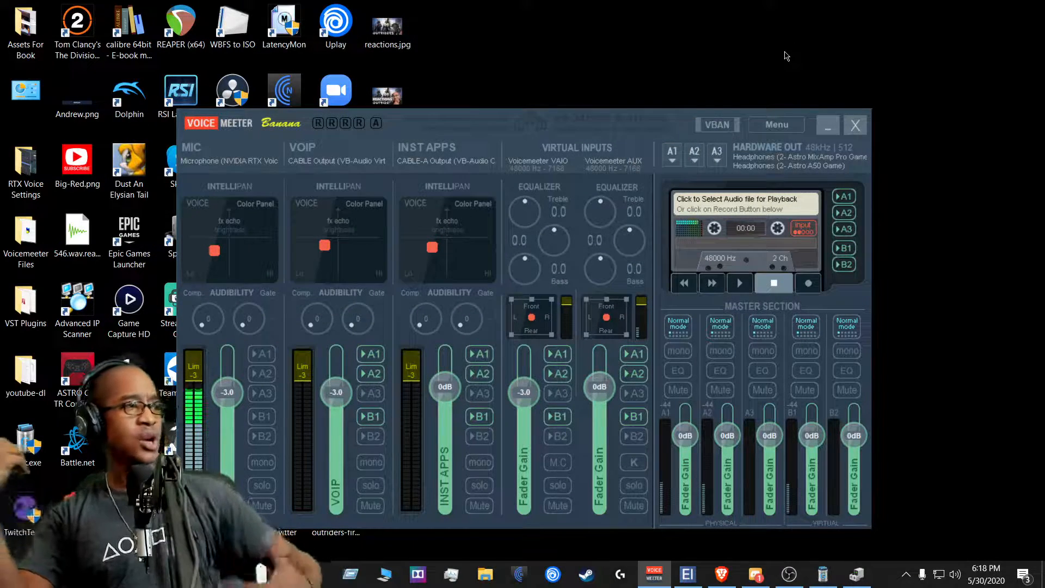